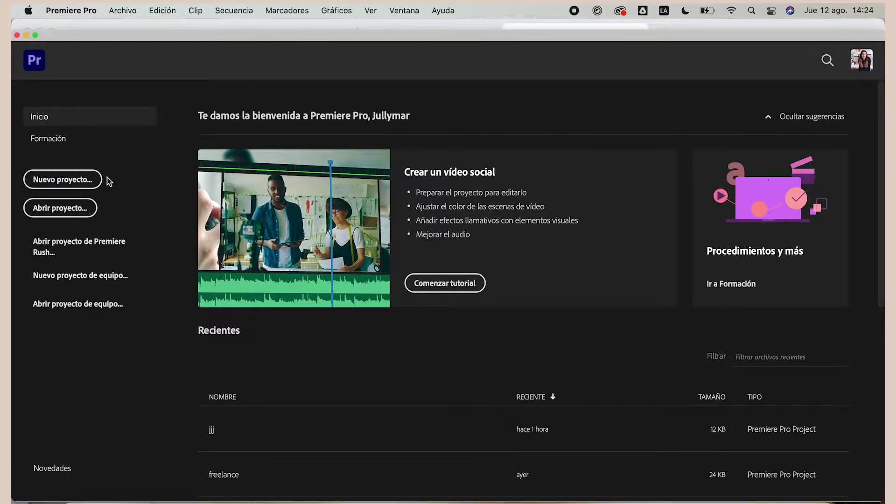
Start a new project and name it 'Primeros pasos premiere pro'
click(90, 180)
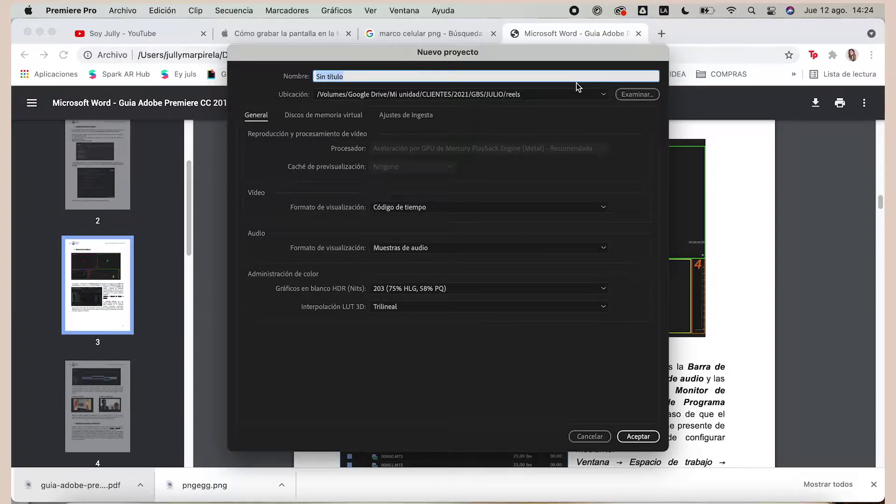
double_click(540, 74)
text(p)
text(asos premiere pro)
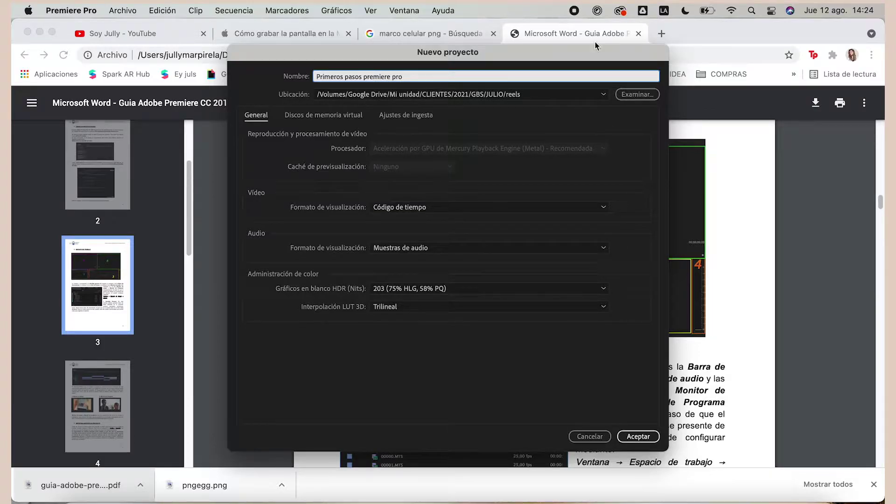
Browse the save location through REDES SOCIALES, 2021, 8-AGOSTO and YOUTUBE to SEMANA 2
click(637, 94)
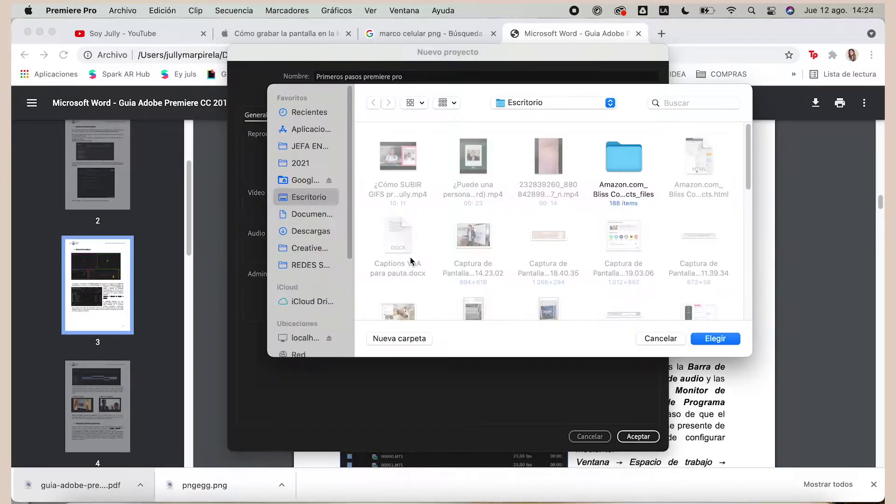
click(310, 265)
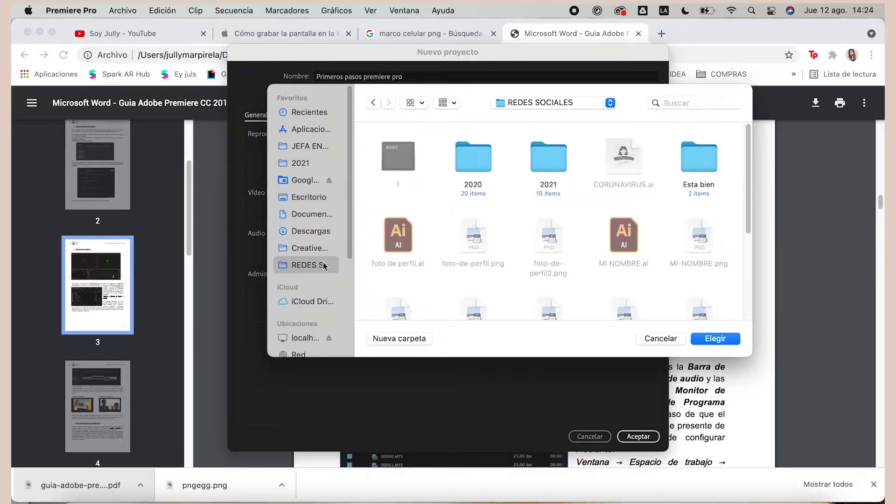
double_click(528, 149)
double_click(476, 238)
scroll(419, 268, down, 1)
scroll(418, 265, down, 5)
click(628, 267)
double_click(628, 267)
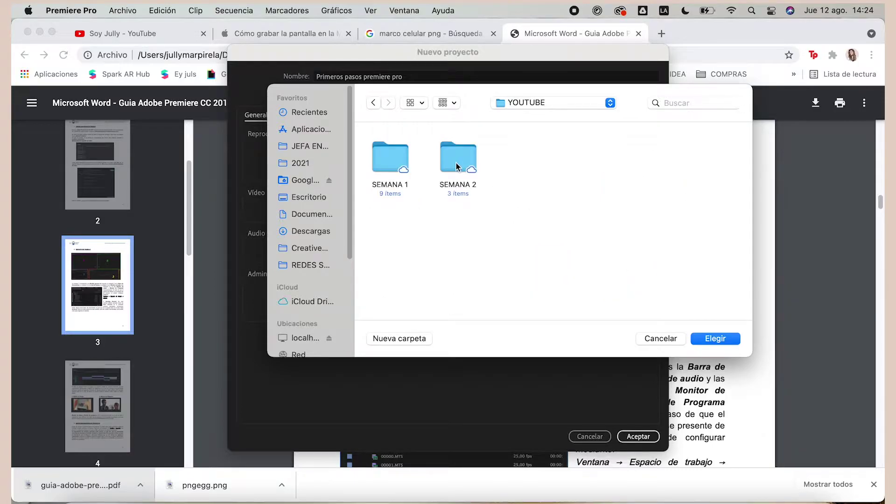
double_click(459, 163)
Create an EDITABLE folder inside SEMANA 2 as the project location and create the project
click(411, 339)
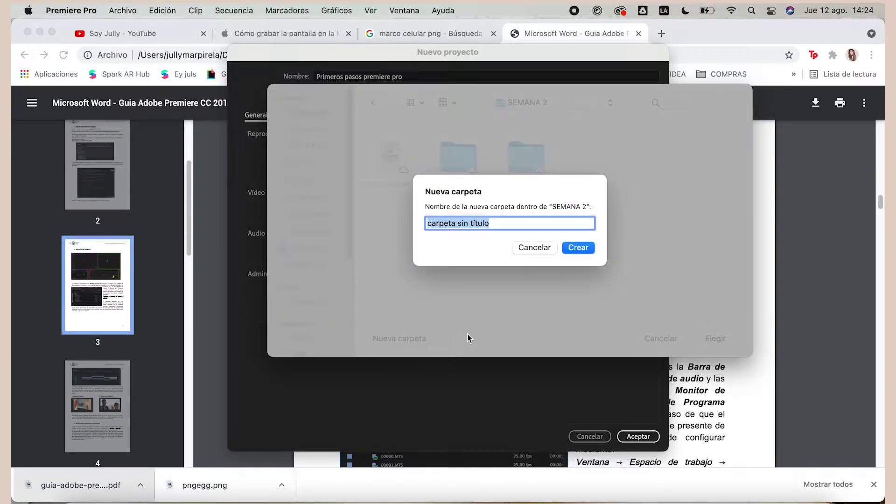
text(E)
text(LE)
key(Return)
click(721, 340)
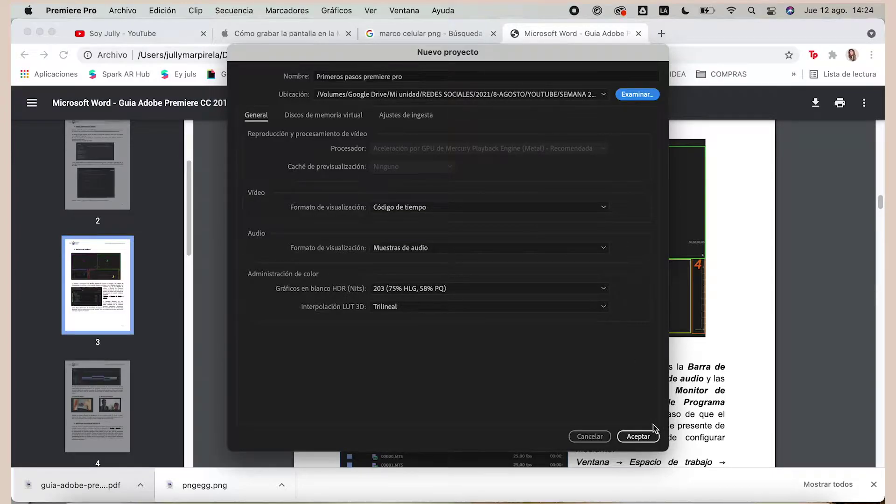
click(648, 436)
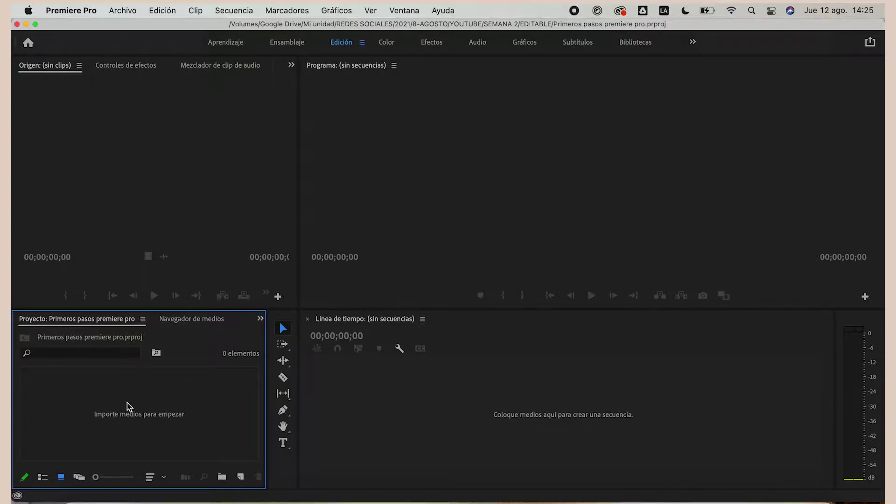
click(368, 413)
click(385, 161)
click(198, 194)
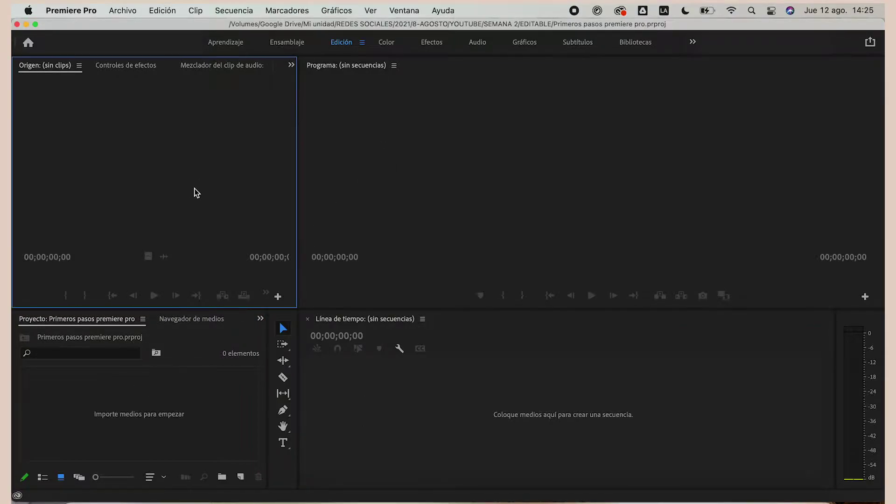
click(180, 394)
click(445, 415)
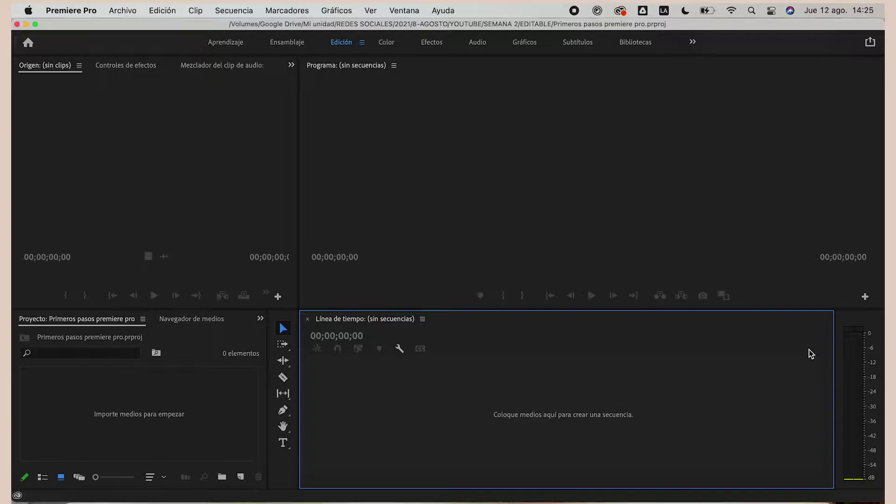
click(876, 322)
click(128, 400)
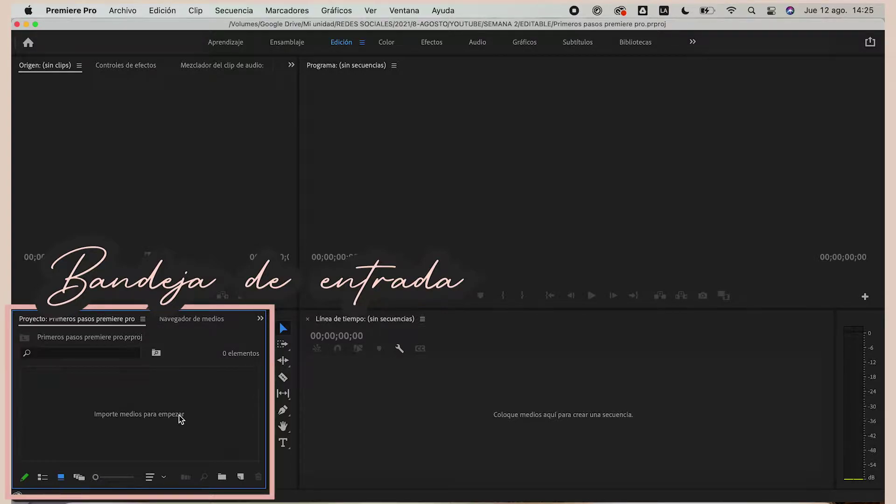
click(288, 470)
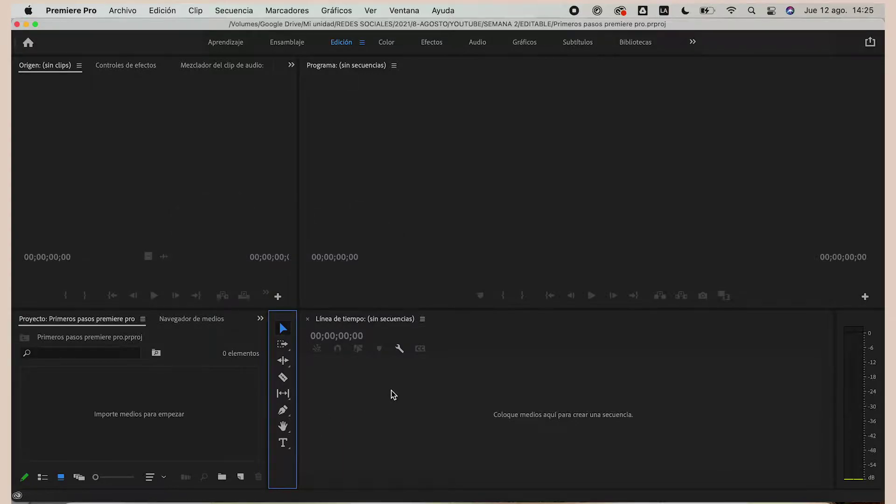
click(391, 395)
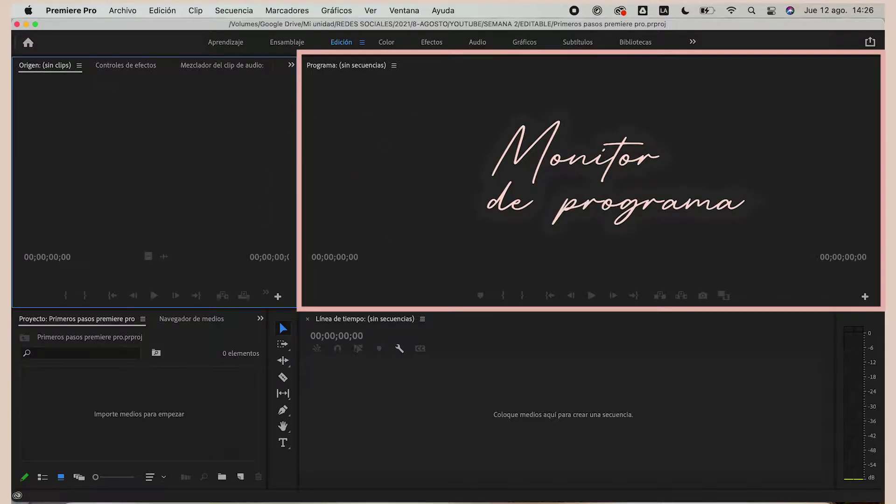
click(501, 109)
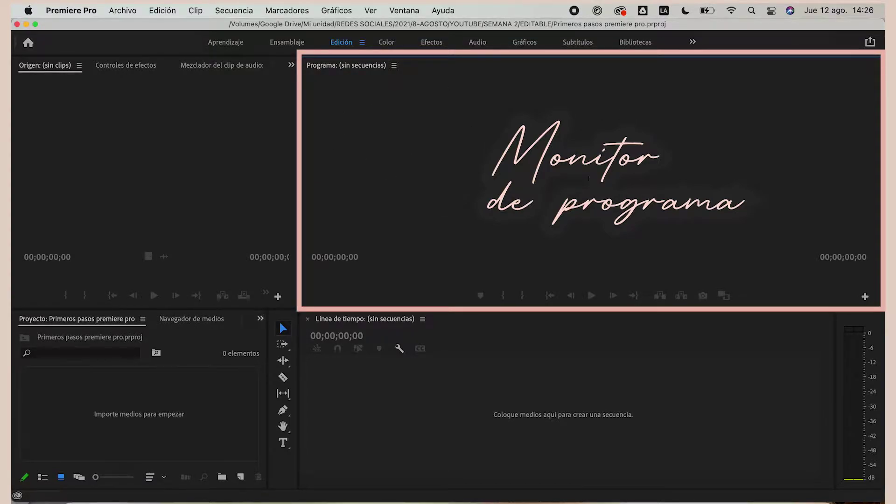
click(181, 202)
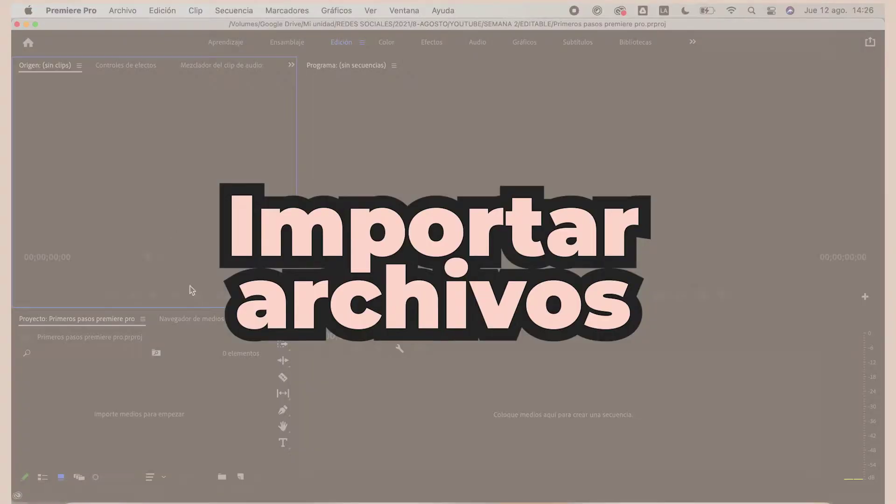
click(190, 406)
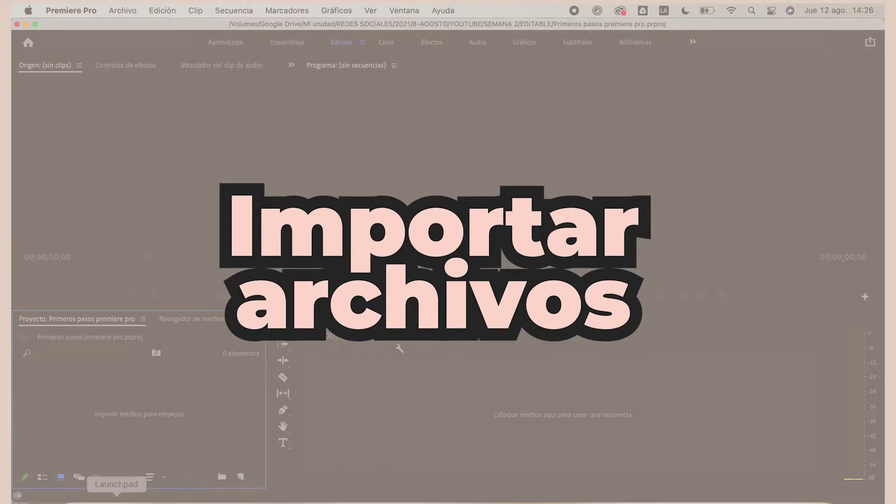
Drag all twelve .MOV clips from the SEMANA 2 VIDEOS folder into the Project panel
click(75, 496)
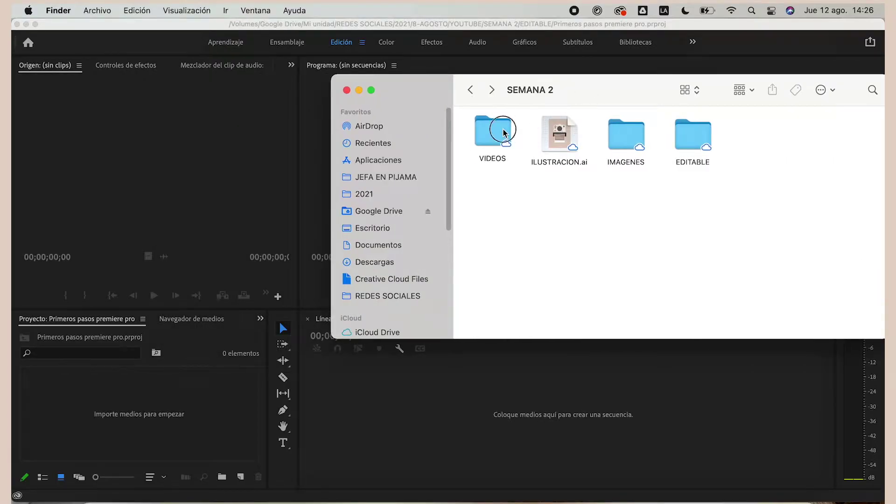
double_click(506, 137)
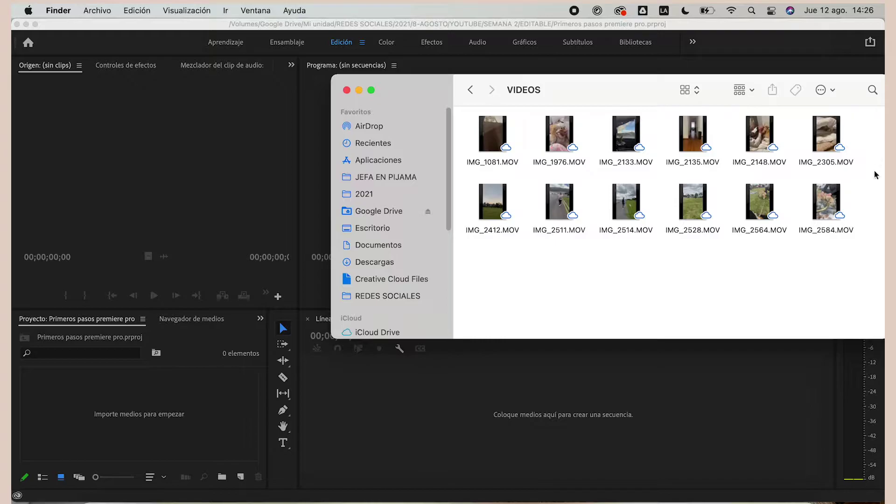
drag(871, 126, 477, 251)
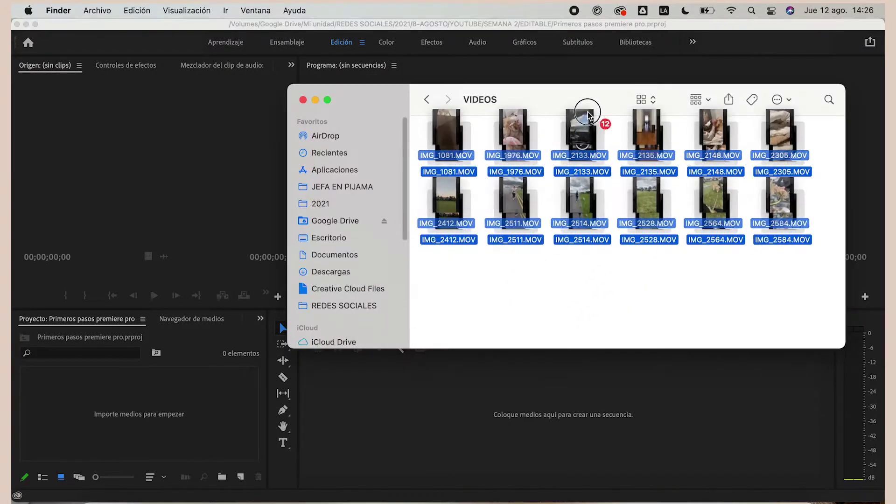
mouse_move(582, 140)
mouse_down()
mouse_move(319, 378)
mouse_move(158, 387)
mouse_up()
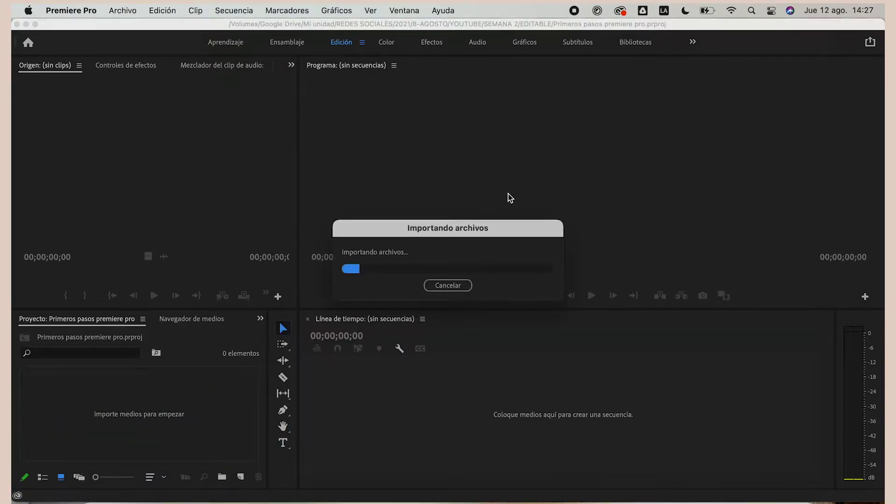
click(204, 397)
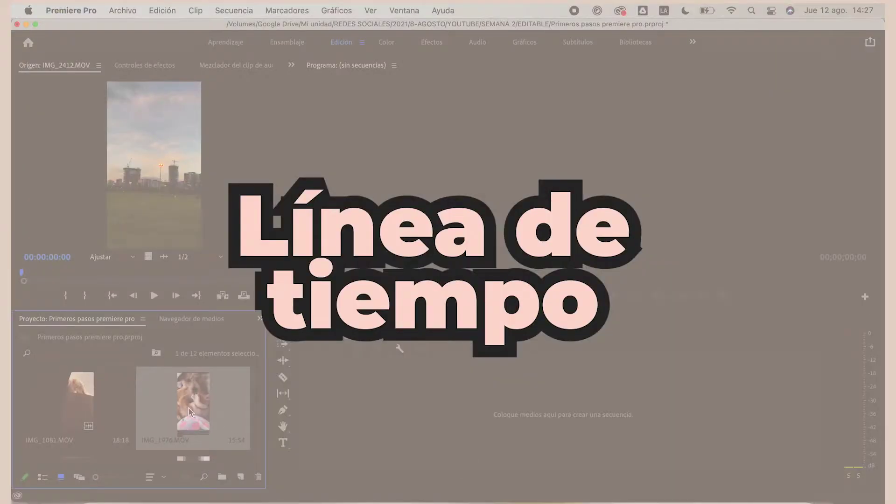
Build an IMG_1976 sequence from IMG_1976.MOV and load the clip in the Source monitor
drag(189, 412, 410, 429)
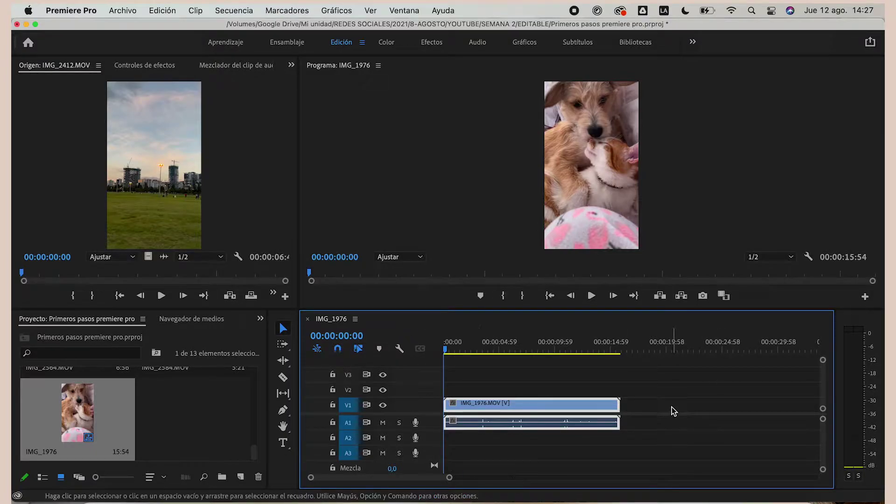
double_click(526, 401)
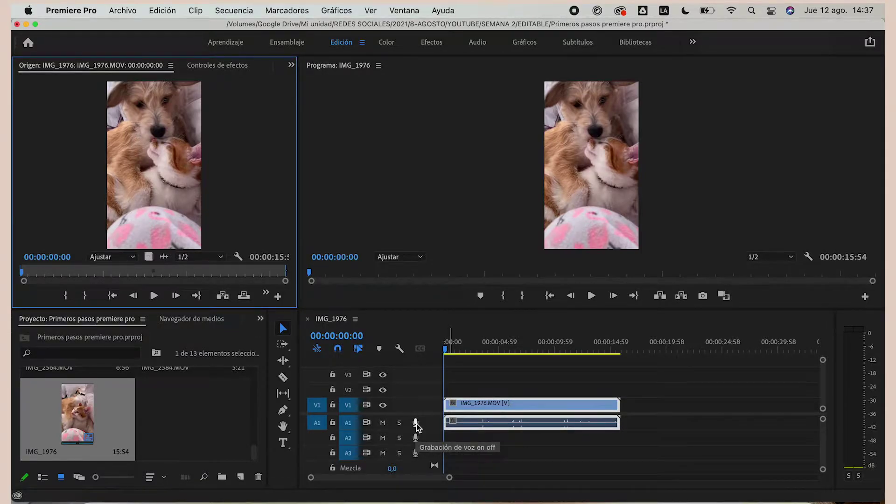
click(384, 405)
click(384, 404)
click(384, 404)
click(384, 406)
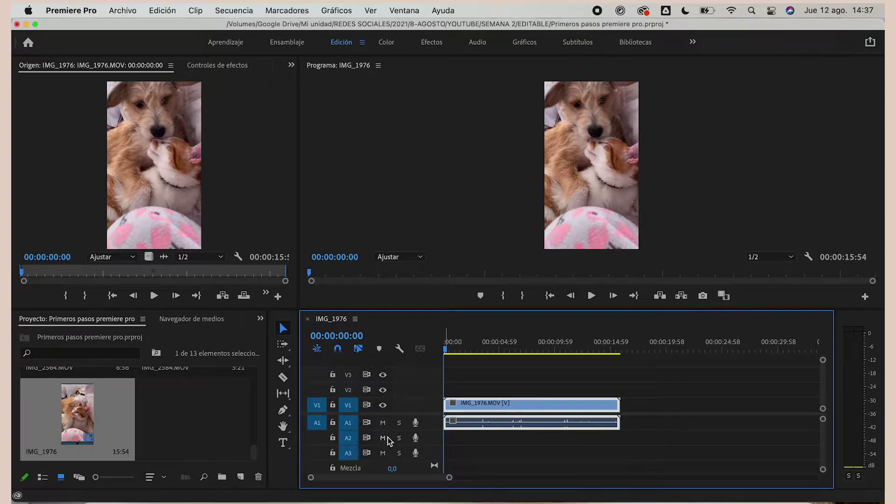
click(333, 405)
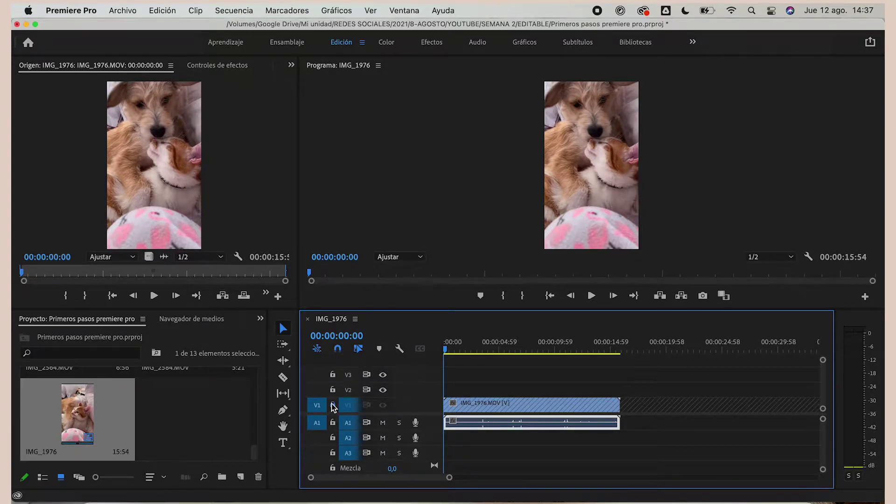
click(333, 405)
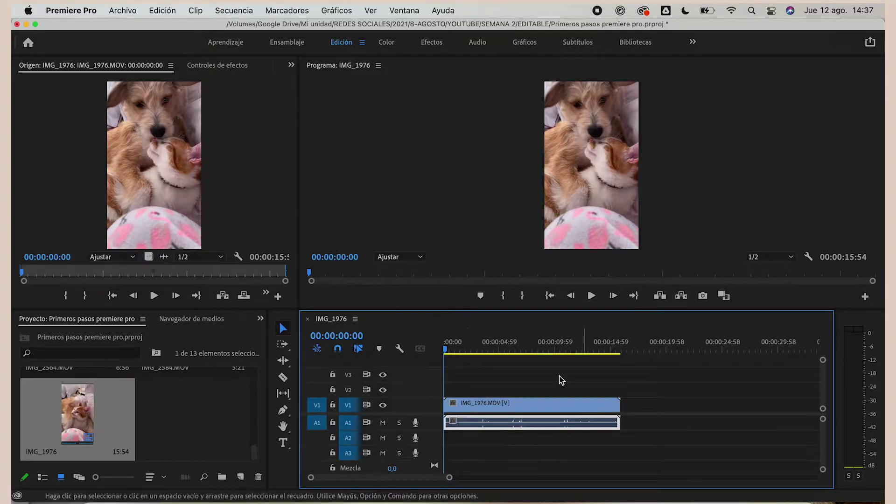
click(503, 410)
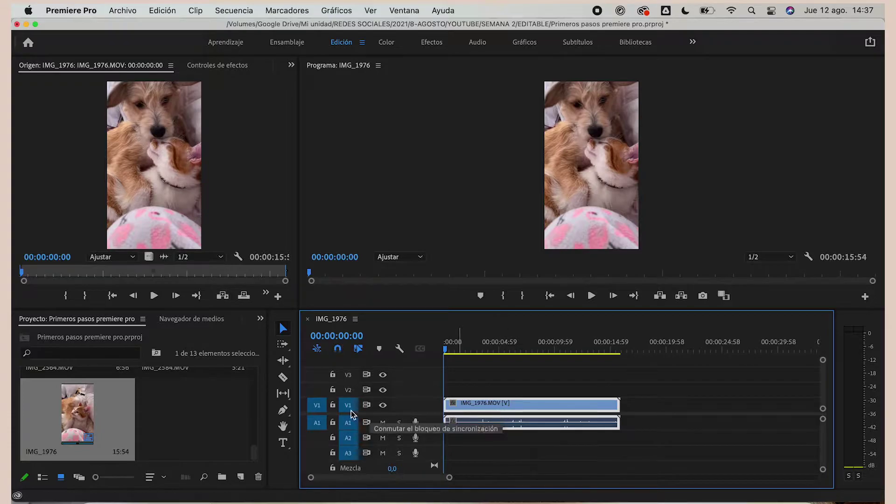
click(317, 406)
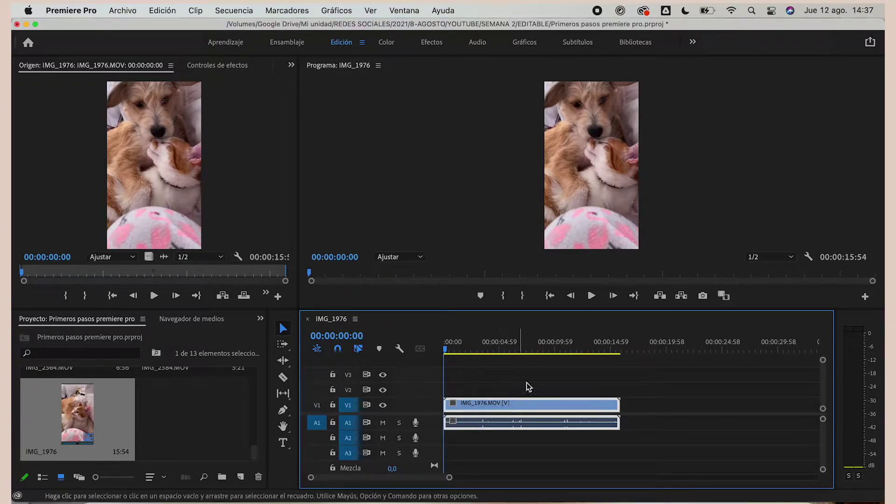
click(317, 405)
click(321, 424)
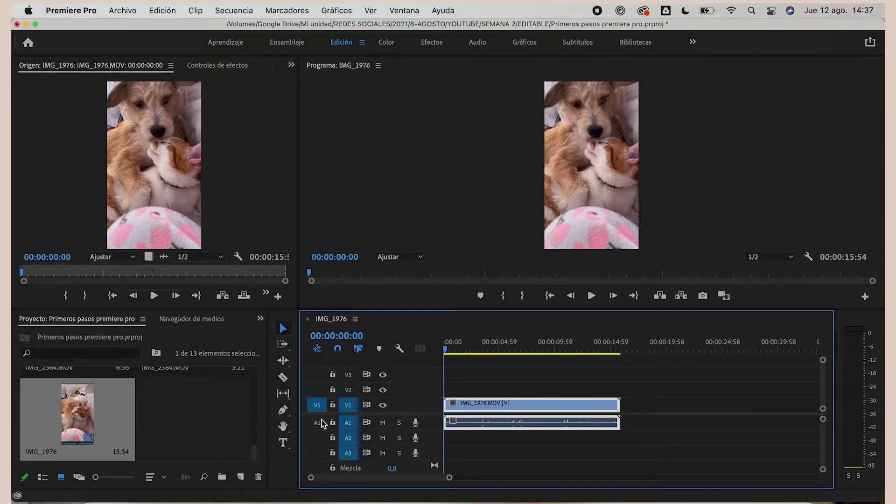
click(317, 423)
click(321, 423)
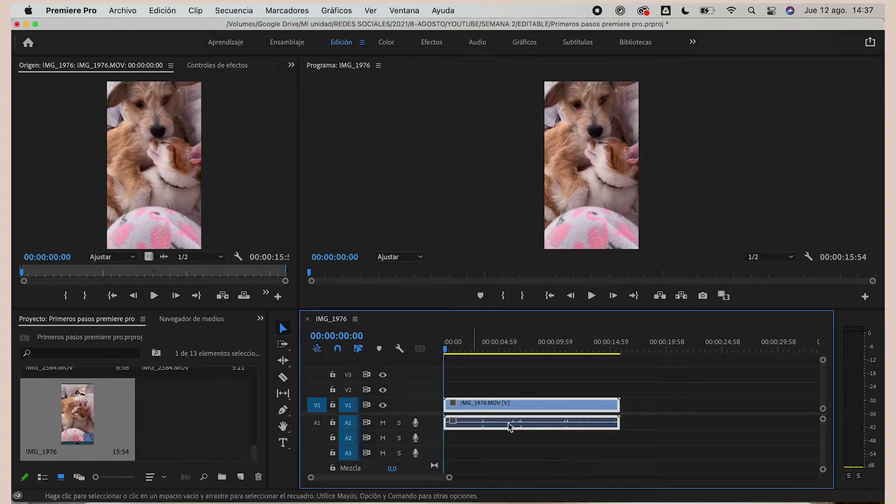
click(316, 426)
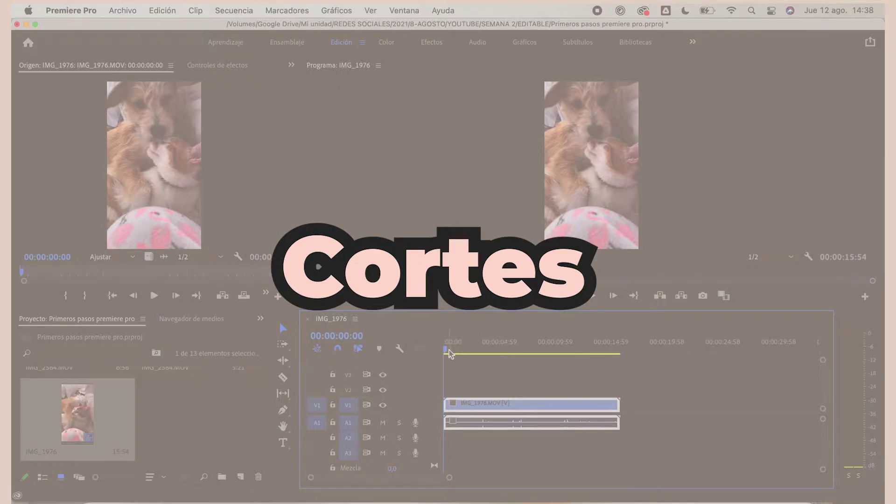
Test-cut and delete a middle piece of IMG_1976, then undo the change
click(283, 378)
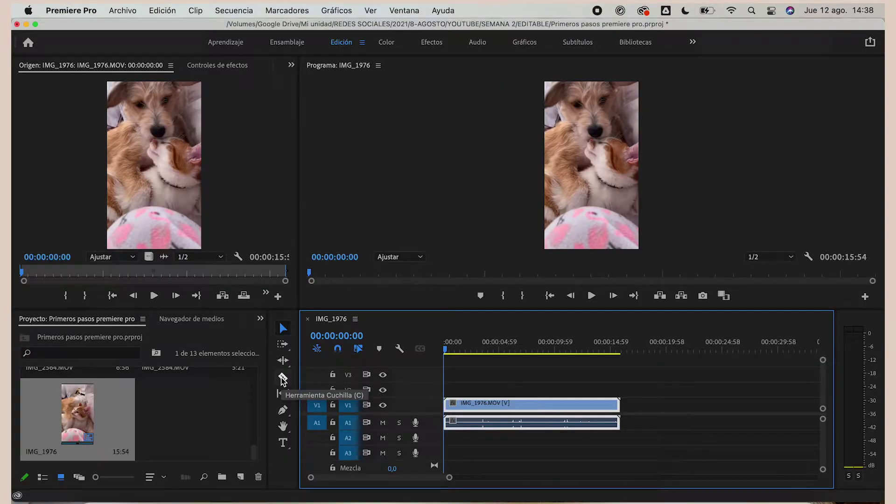
click(512, 403)
click(543, 403)
click(284, 329)
click(528, 413)
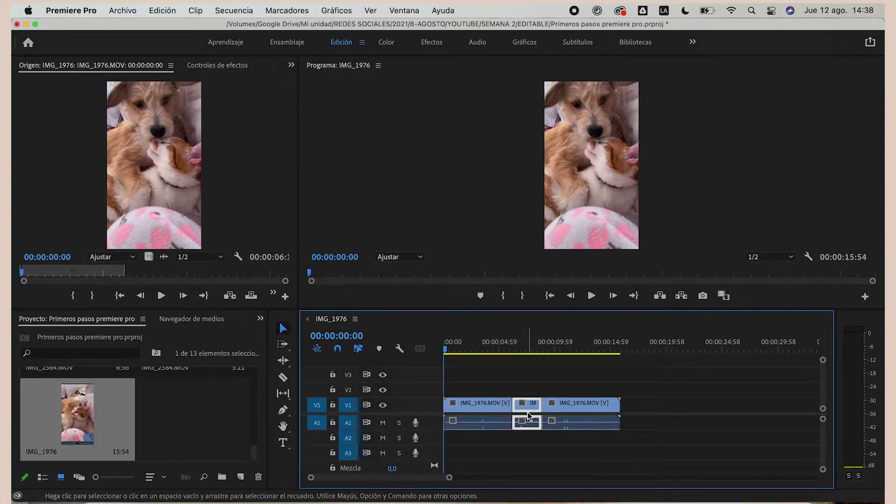
key(Delete)
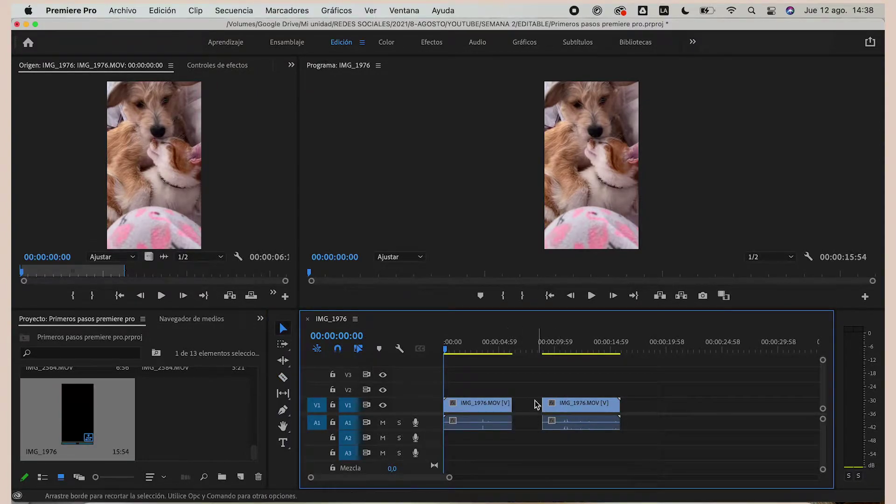
click(505, 355)
drag(505, 355, 487, 356)
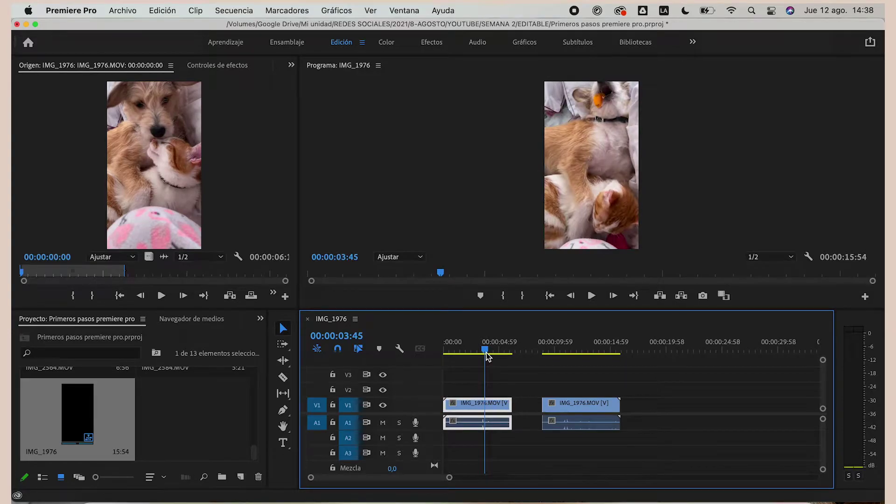
key(super+z)
key(super+z)
key(super+z)
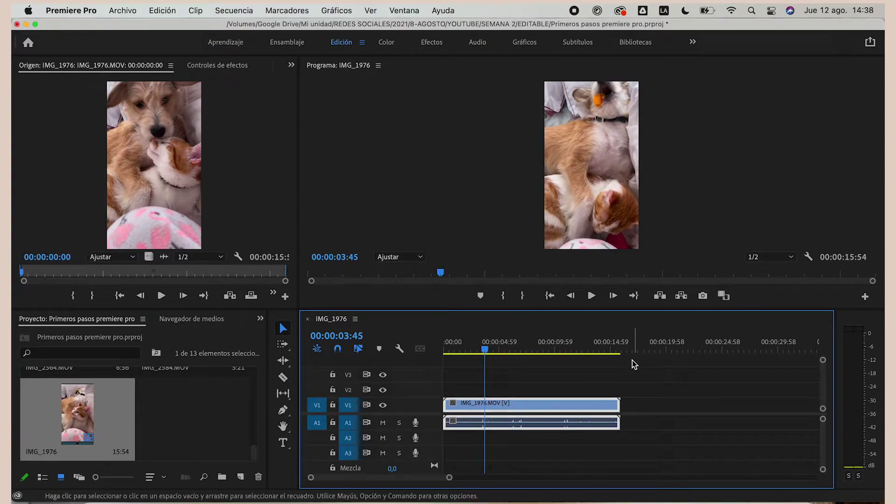
mouse_move(460, 349)
mouse_down()
mouse_move(540, 358)
mouse_move(482, 357)
mouse_up()
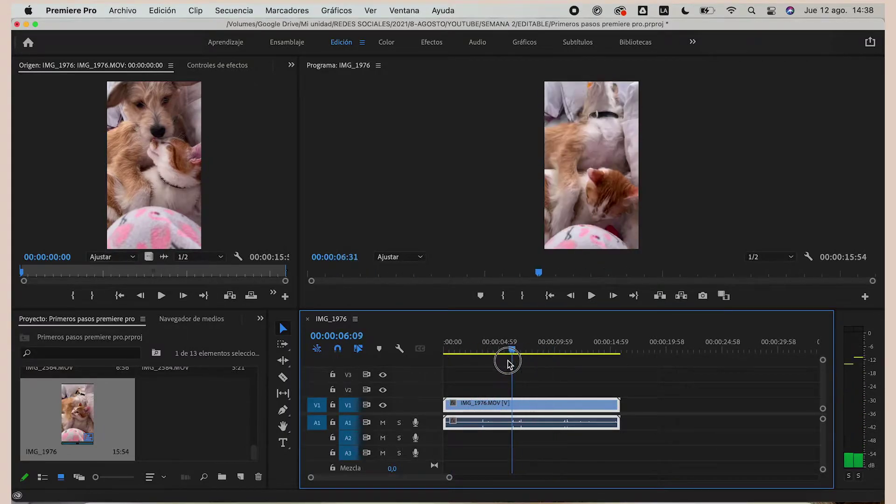
Append IMG_2528, IMG_2305 and IMG_2133 after IMG_1976 and preview the assembled sequence
scroll(186, 410, up, 5)
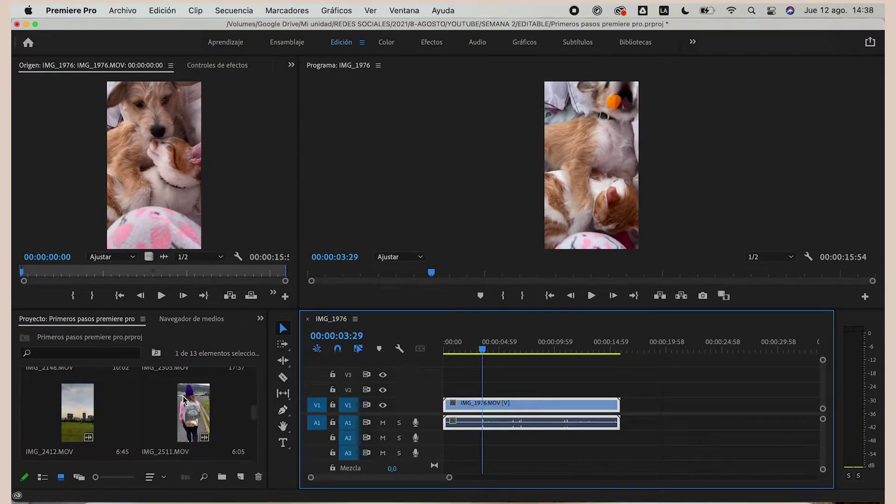
scroll(186, 411, down, 5)
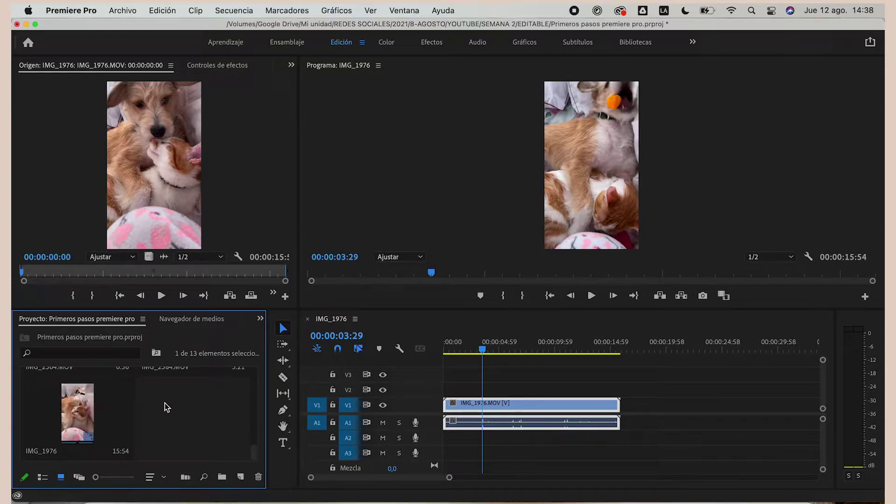
click(205, 404)
drag(205, 405, 635, 409)
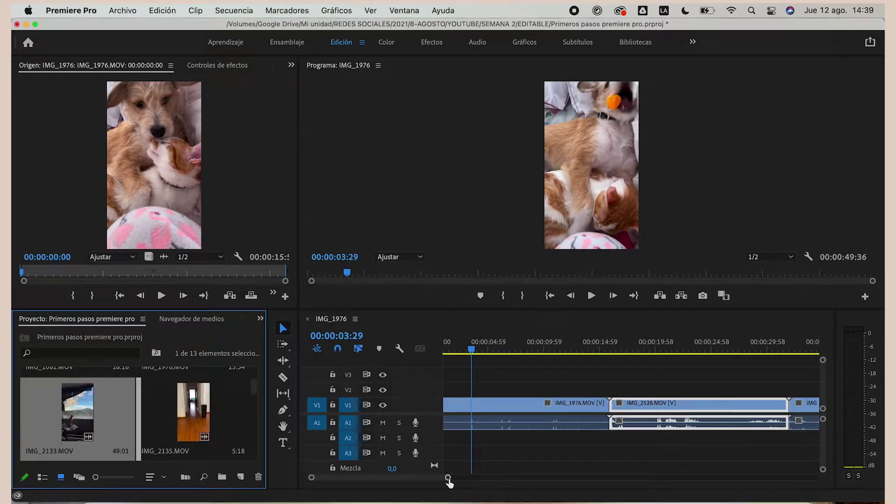
drag(436, 480, 605, 484)
mouse_move(72, 432)
mouse_down()
mouse_move(603, 411)
mouse_move(583, 409)
mouse_up()
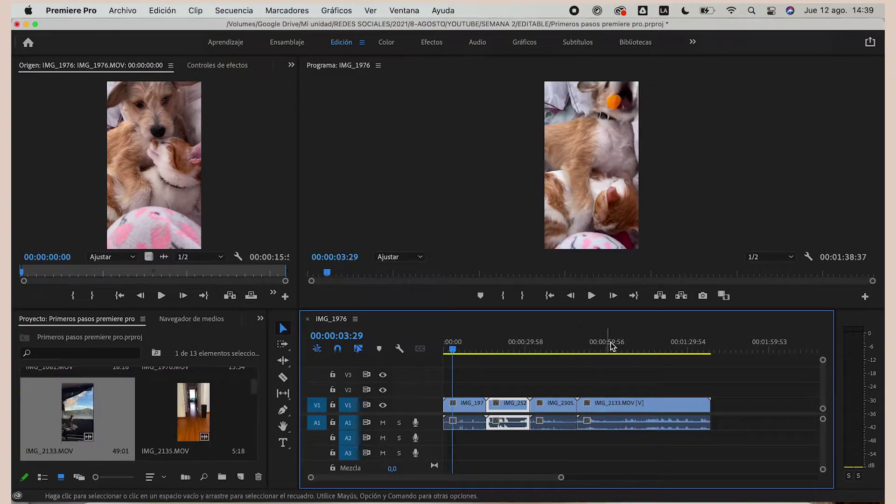
click(611, 345)
drag(598, 351, 407, 354)
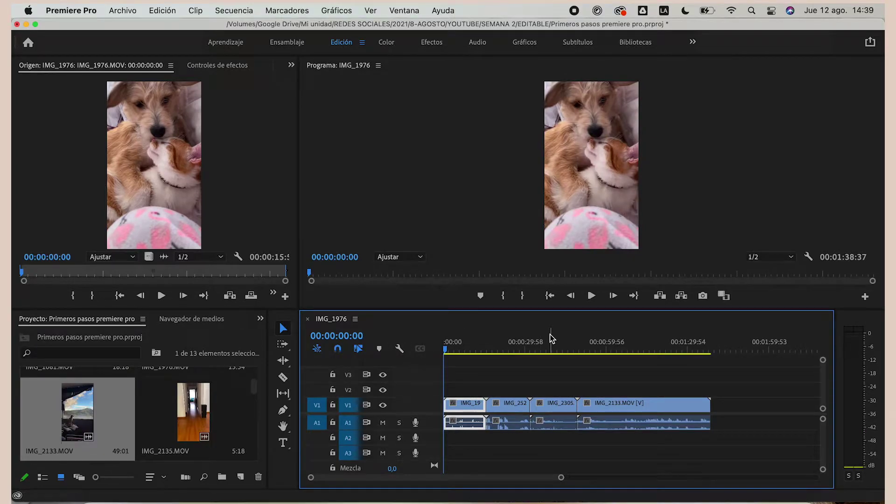
mouse_move(461, 357)
mouse_down()
mouse_move(638, 329)
mouse_move(443, 330)
mouse_up()
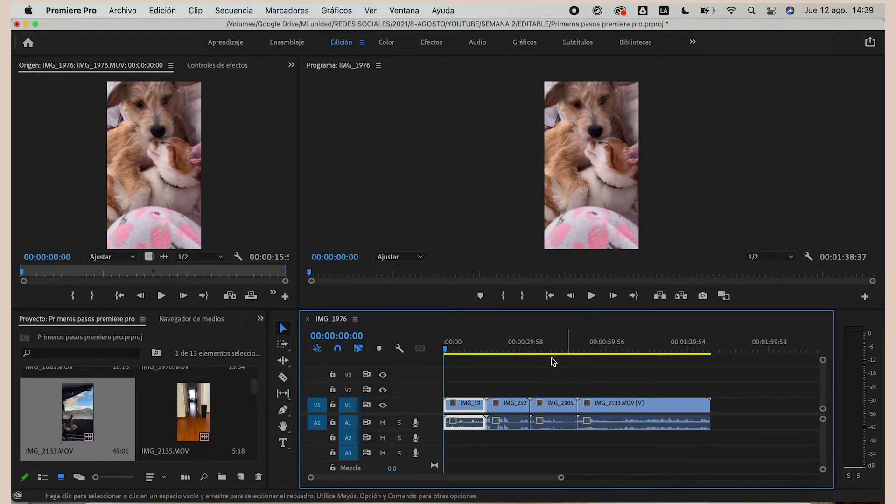
drag(444, 347, 446, 348)
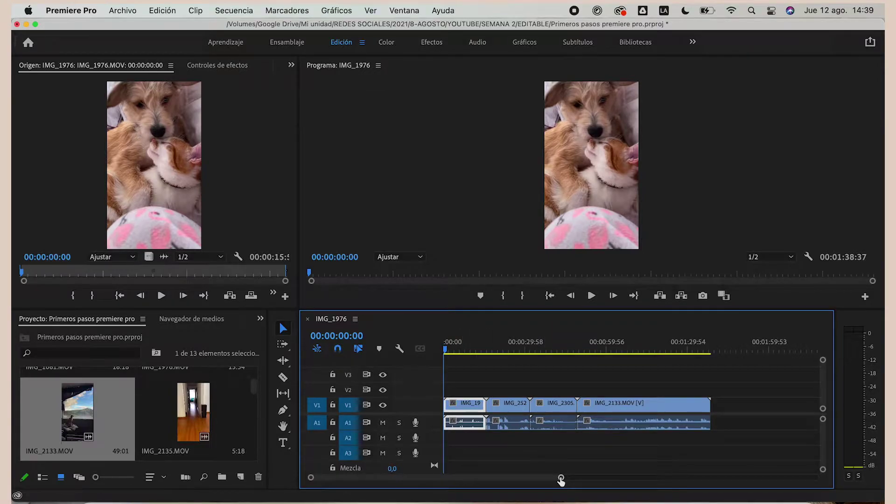
drag(561, 477, 420, 477)
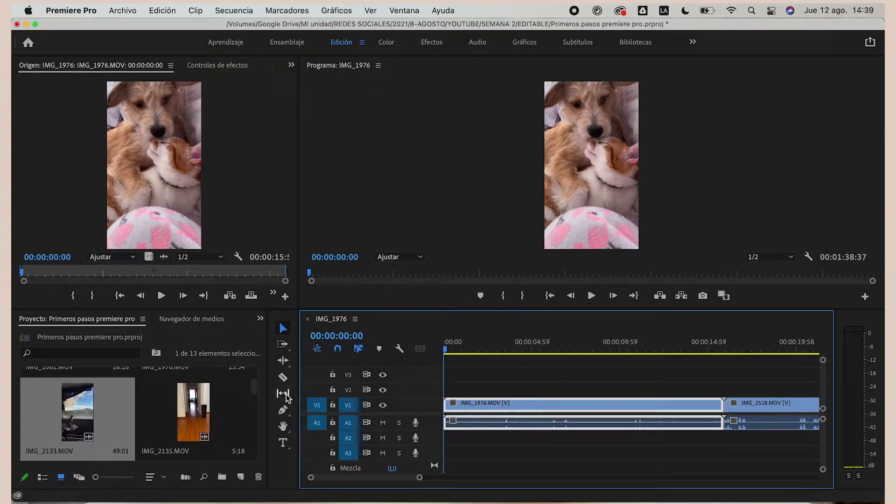
Trim IMG_1976 to the opening up to 00:00:03:26, deleting the pieces before and after
click(282, 378)
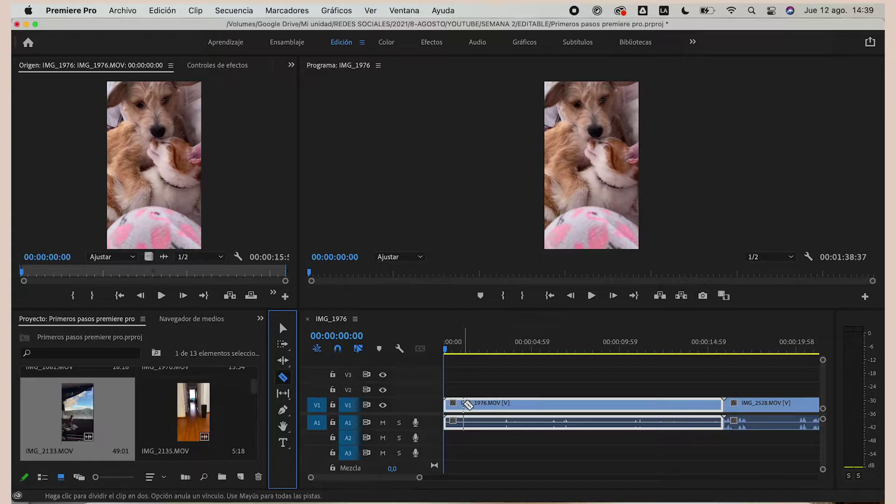
click(460, 418)
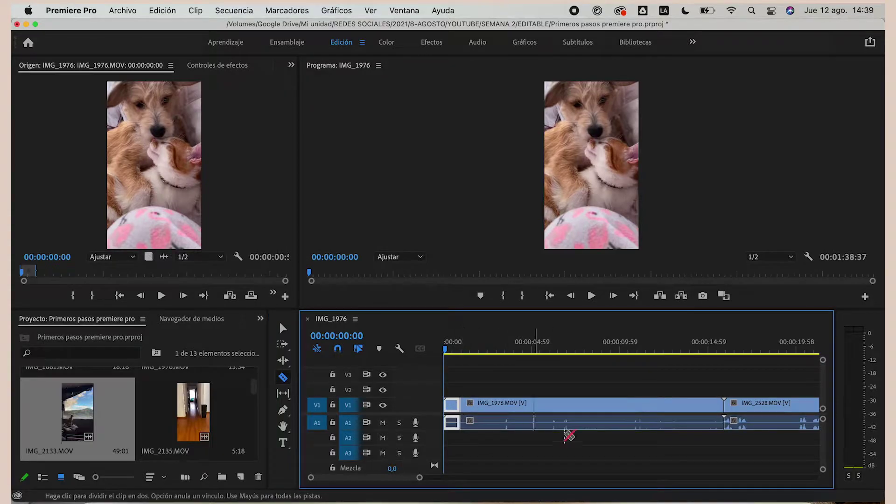
drag(464, 352, 500, 347)
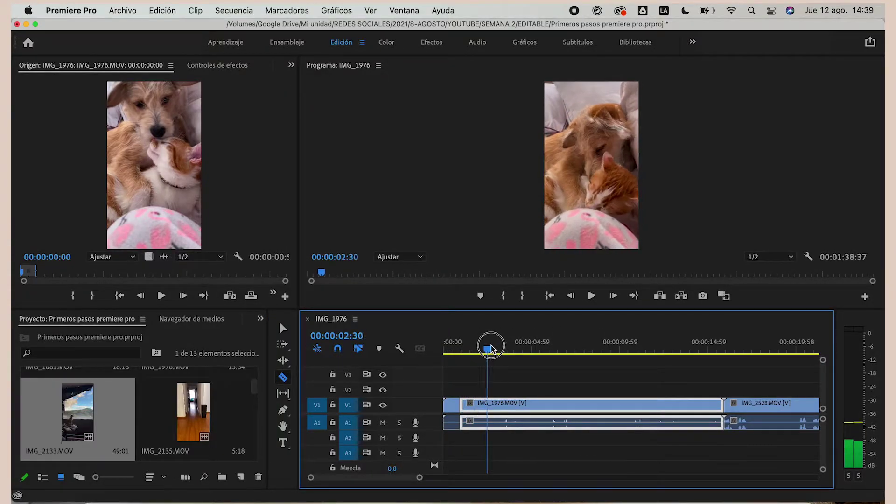
drag(499, 347, 504, 348)
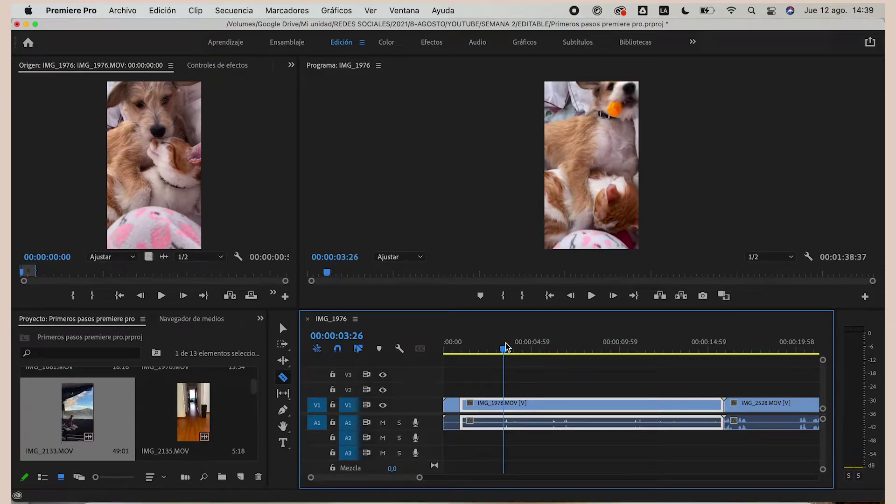
click(507, 402)
click(283, 328)
click(594, 404)
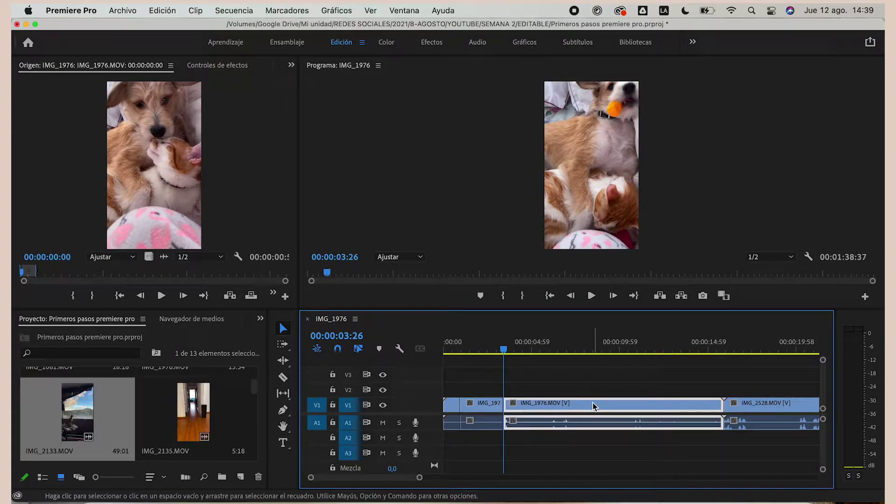
key(Delete)
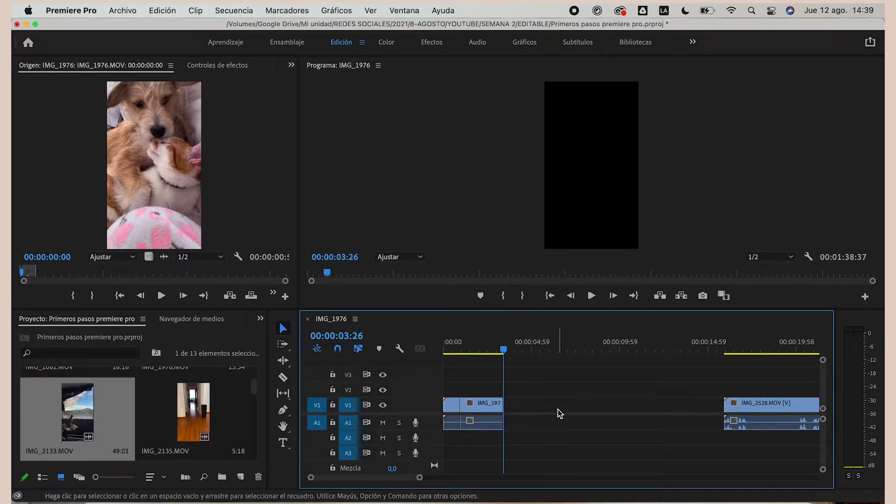
click(453, 407)
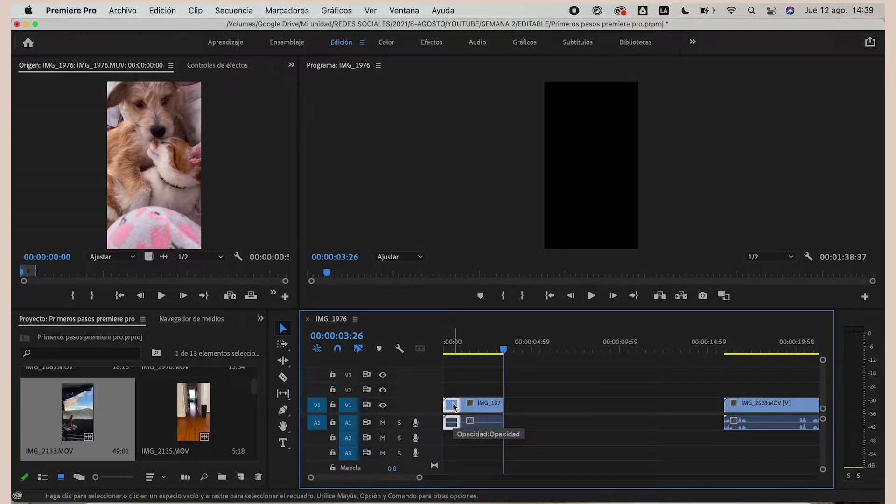
double_click(453, 404)
key(Delete)
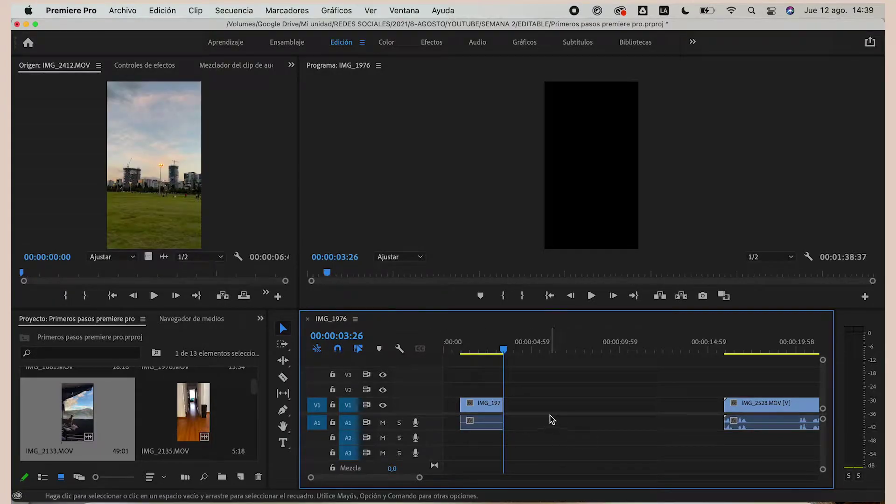
Ripple-delete the gap so IMG_2528 directly follows the trimmed opening
mouse_move(786, 412)
mouse_down()
mouse_move(608, 413)
mouse_move(561, 405)
mouse_up()
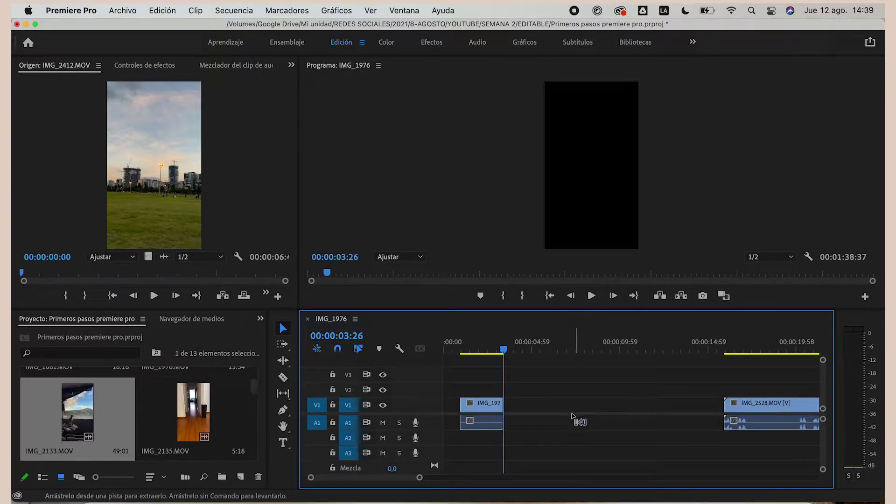
click(560, 401)
right_click(560, 400)
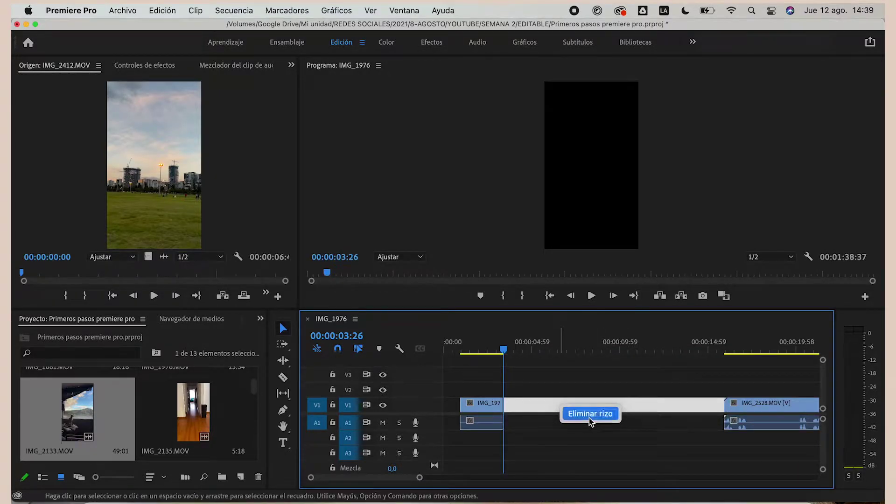
click(589, 418)
drag(501, 350, 718, 348)
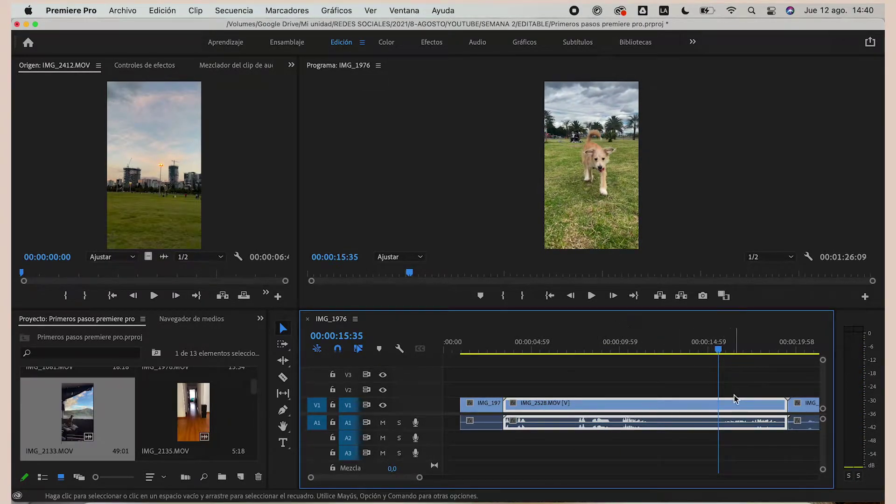
Split IMG_2528 at 00:00:15:35 and 00:00:16:45 and delete its long early part
key(c)
click(719, 411)
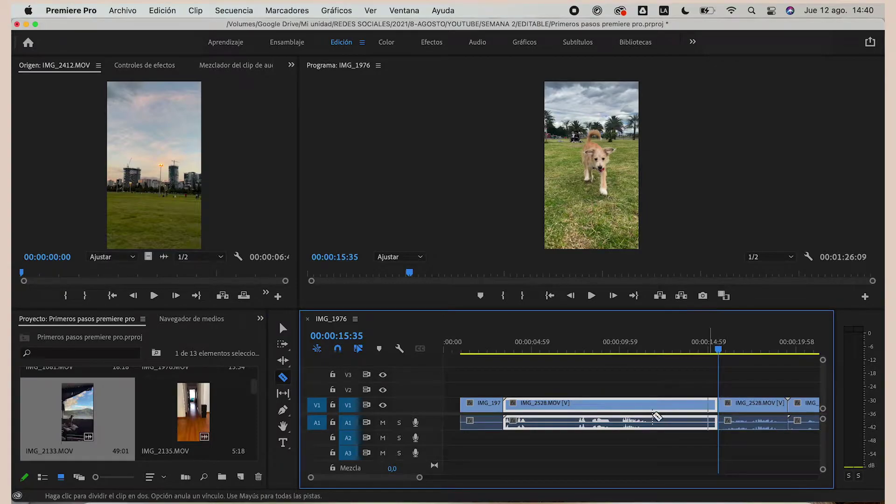
click(283, 329)
click(725, 351)
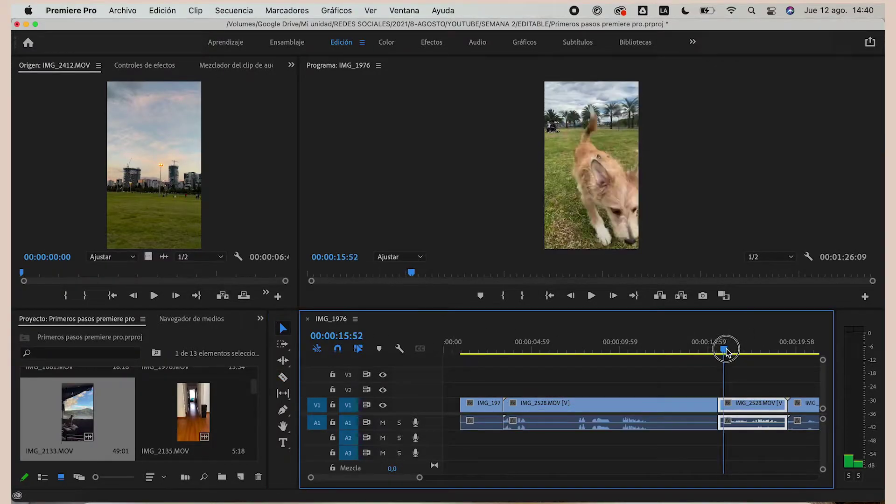
drag(725, 350, 737, 354)
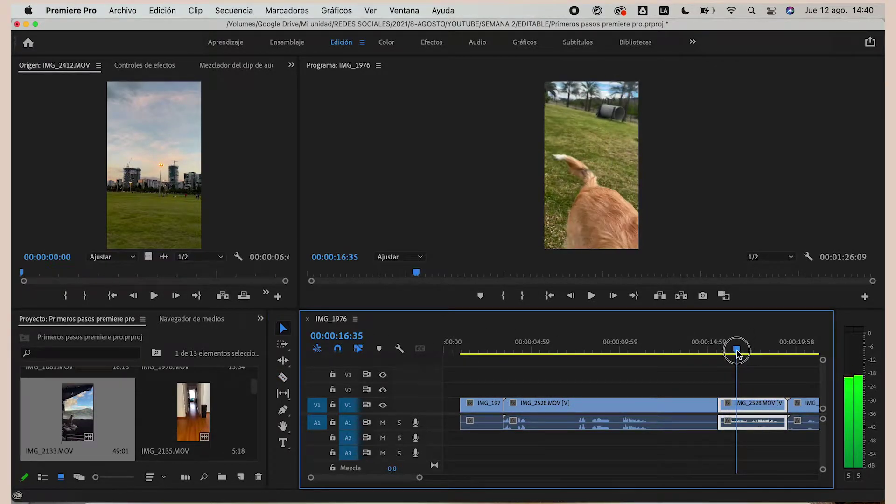
drag(737, 353, 739, 353)
key(c)
click(740, 406)
key(v)
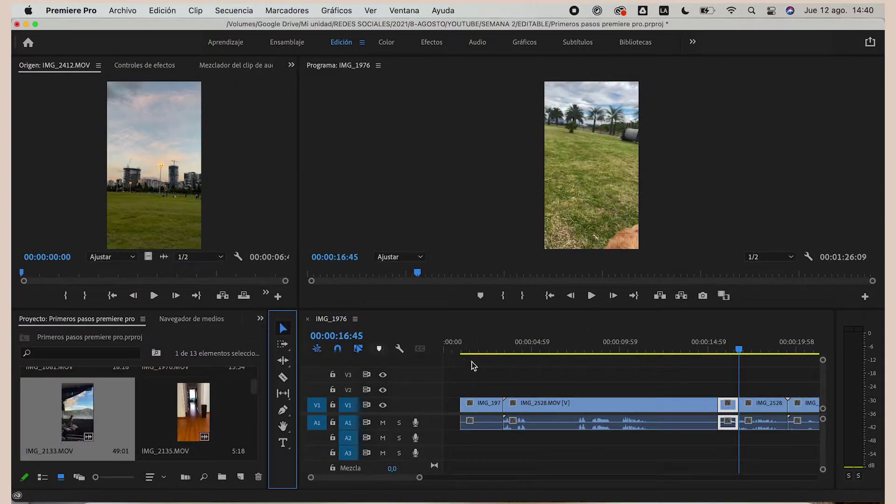
click(658, 407)
key(Delete)
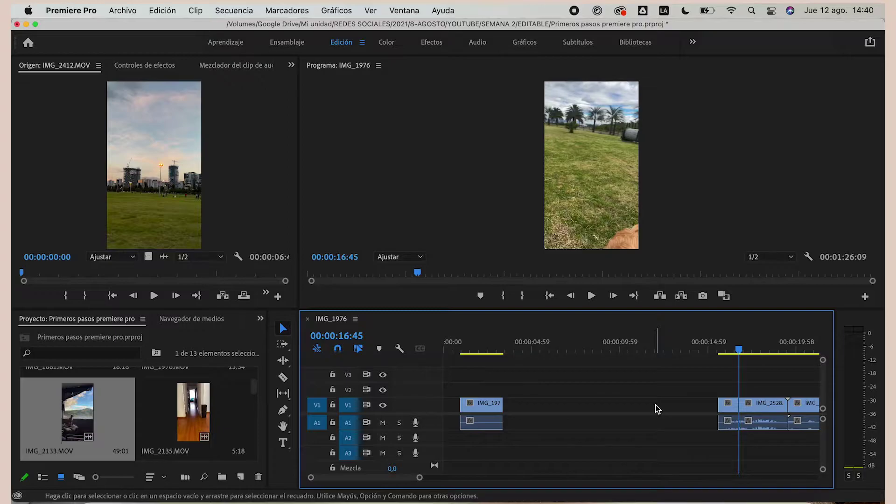
Close the resulting gap and ripple-delete IMG_2528 so IMG_2305 follows the opening clip
click(658, 409)
right_click(657, 409)
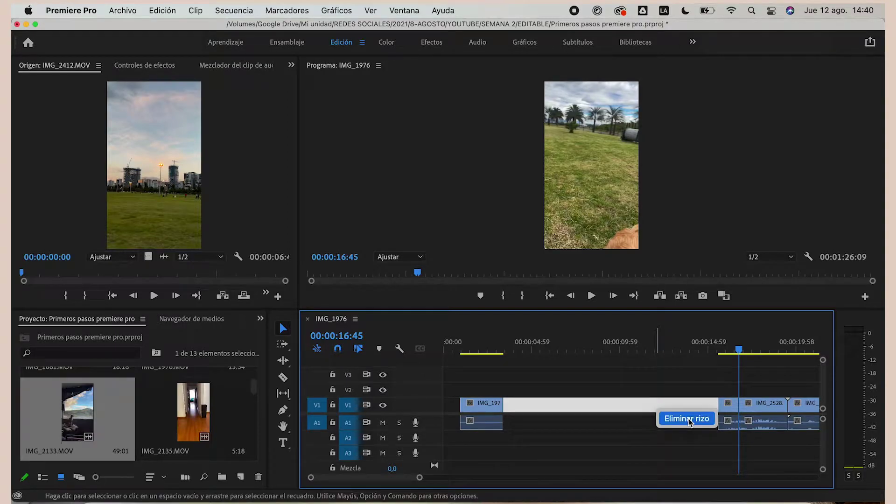
key(Delete)
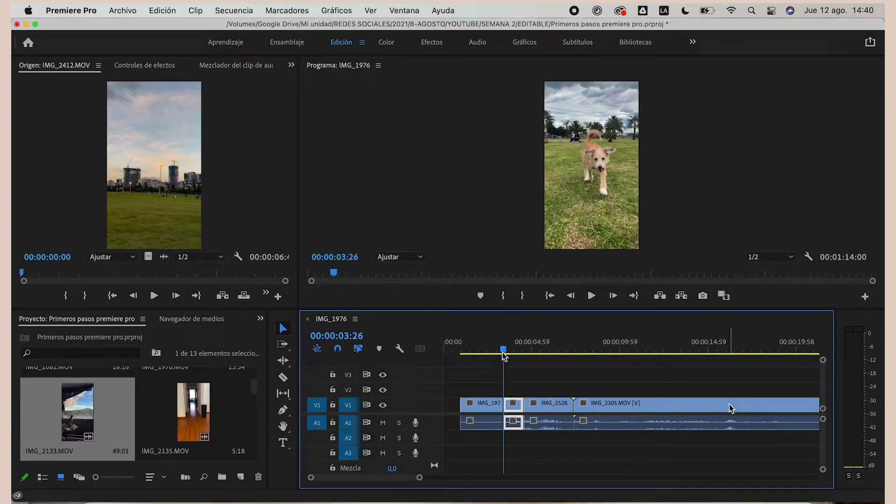
click(465, 354)
mouse_move(464, 353)
mouse_down()
mouse_move(553, 355)
mouse_move(530, 359)
mouse_up()
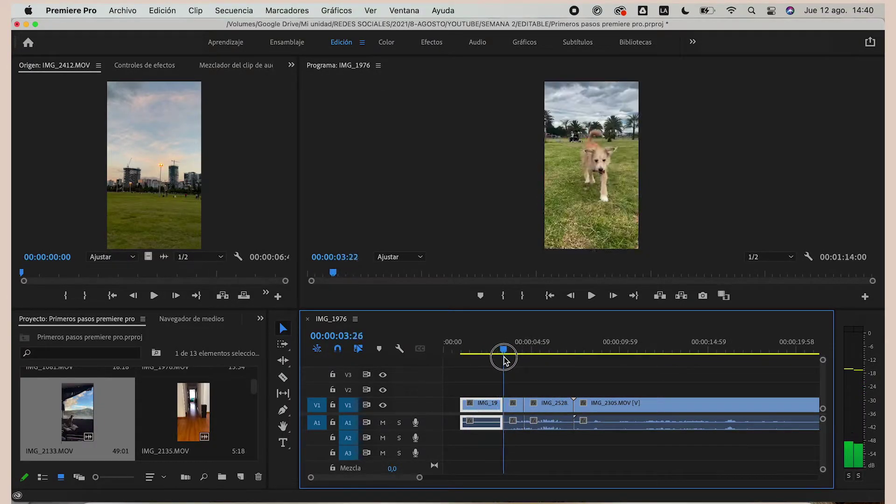
key(alt+BackSpace)
drag(530, 358, 528, 351)
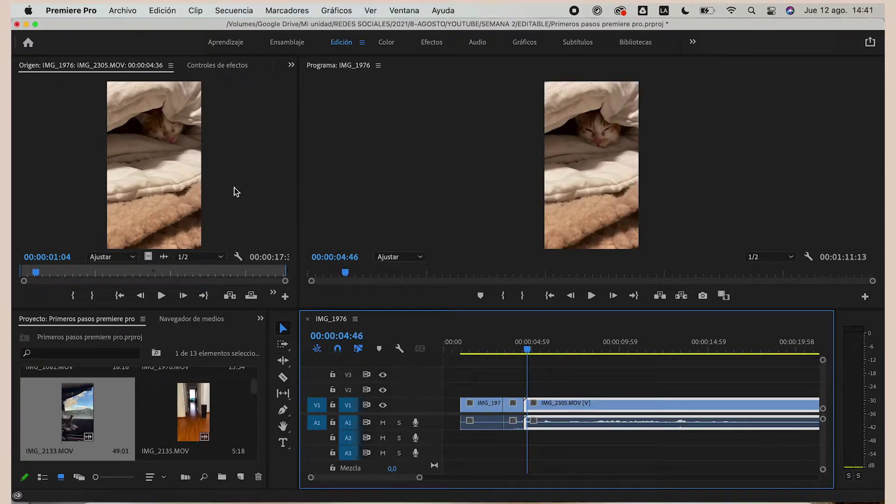
Set new In and Out points on IMG_2305 to cut it to about three seconds
double_click(565, 404)
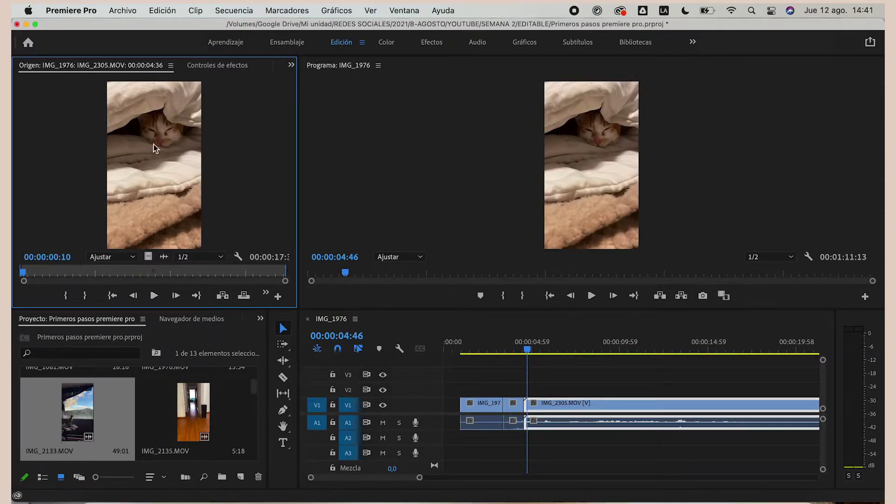
click(528, 351)
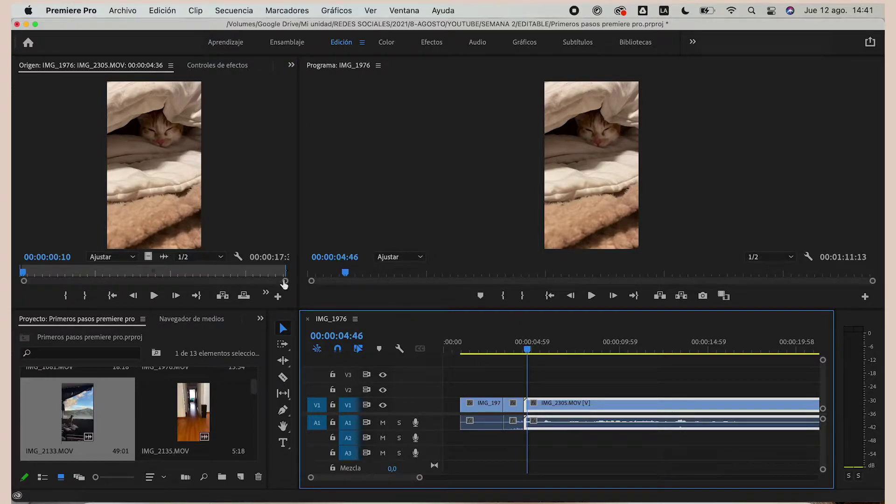
drag(69, 272, 80, 274)
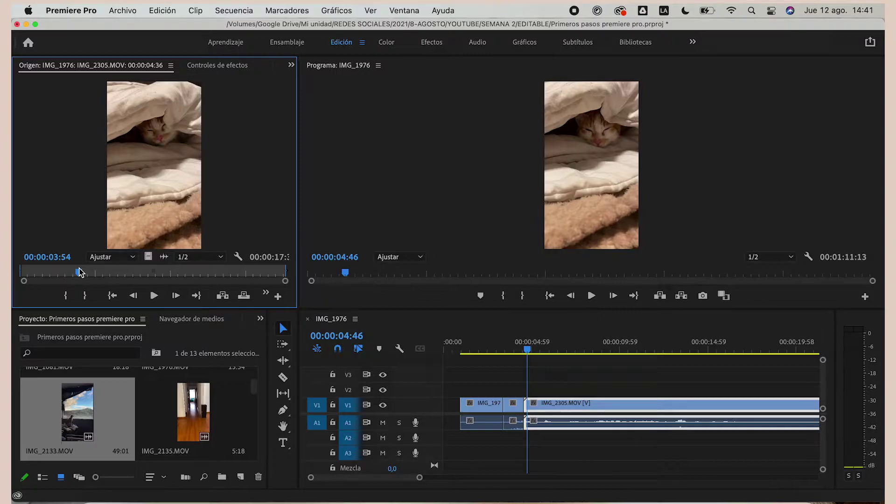
key(i)
drag(82, 273, 131, 270)
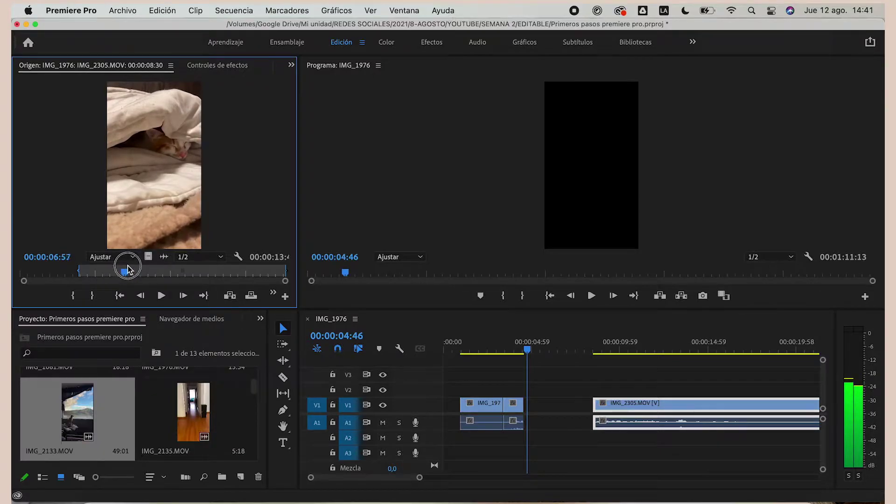
key(o)
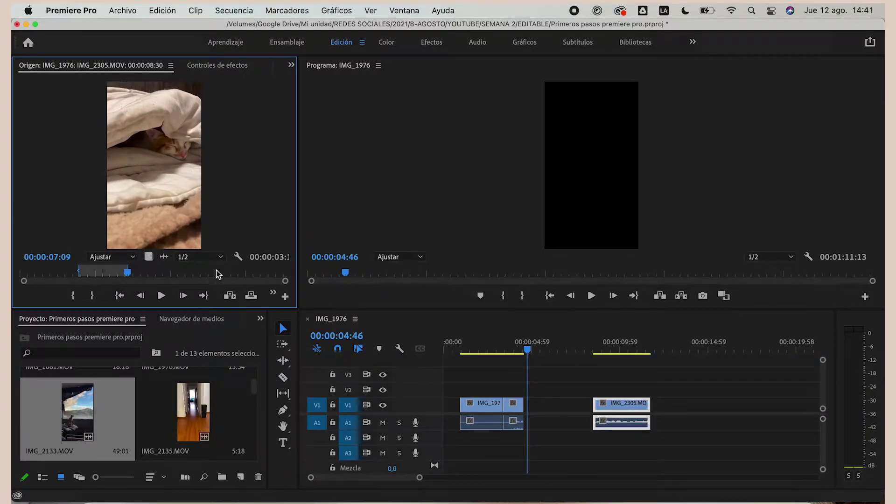
click(623, 407)
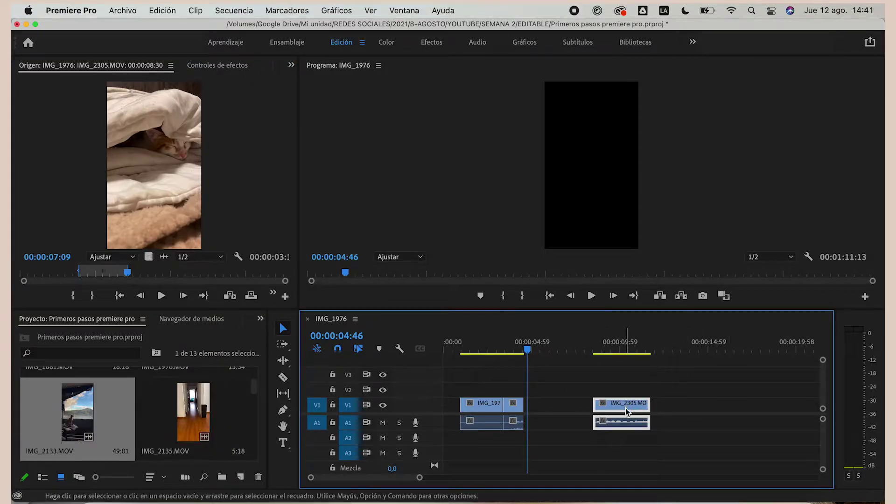
double_click(78, 398)
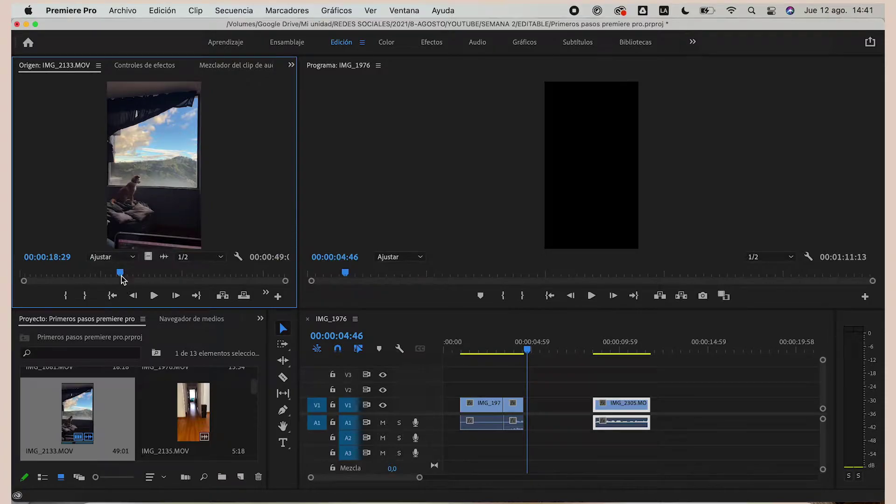
Move IMG_2305 left to close the gap and append a marked 12-second IMG_2133 section at the end
drag(616, 404, 550, 405)
mouse_move(445, 354)
mouse_down()
mouse_move(539, 348)
mouse_move(513, 350)
mouse_up()
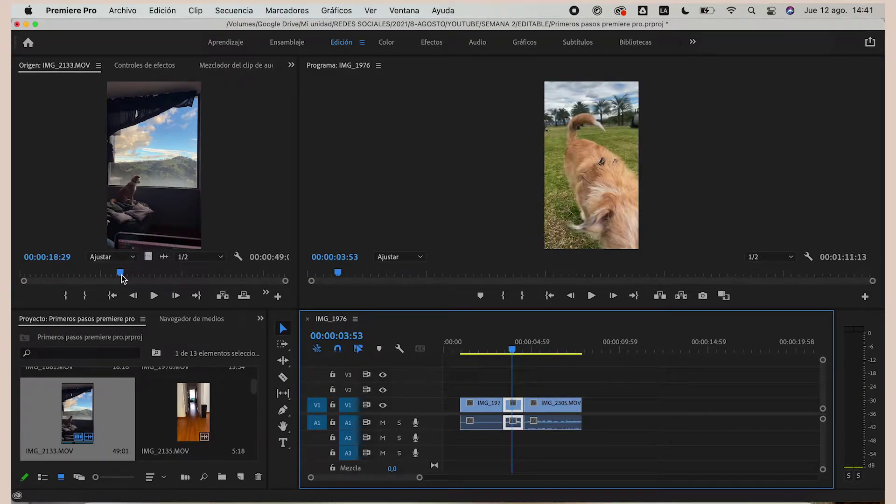
double_click(77, 415)
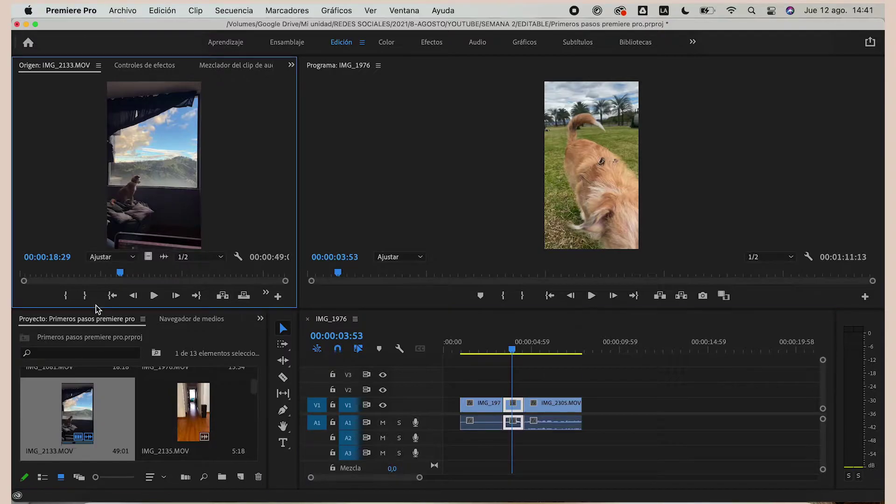
key(i)
drag(177, 275, 187, 278)
key(o)
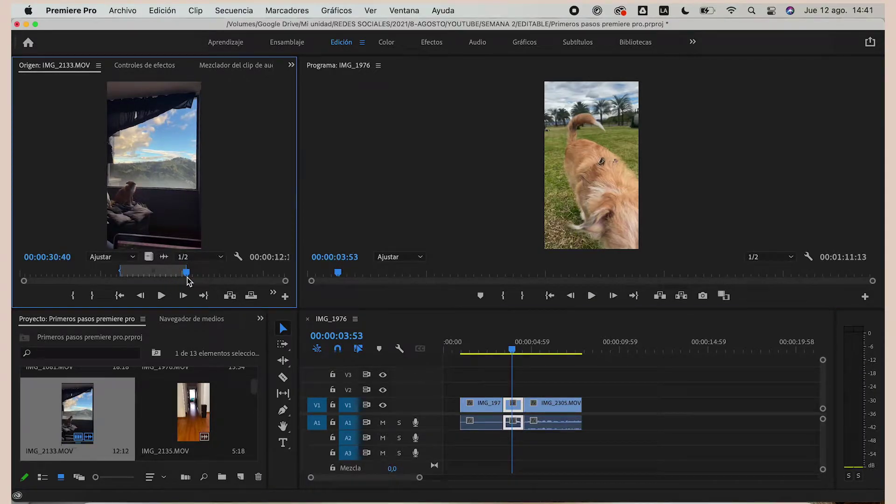
drag(221, 236, 583, 402)
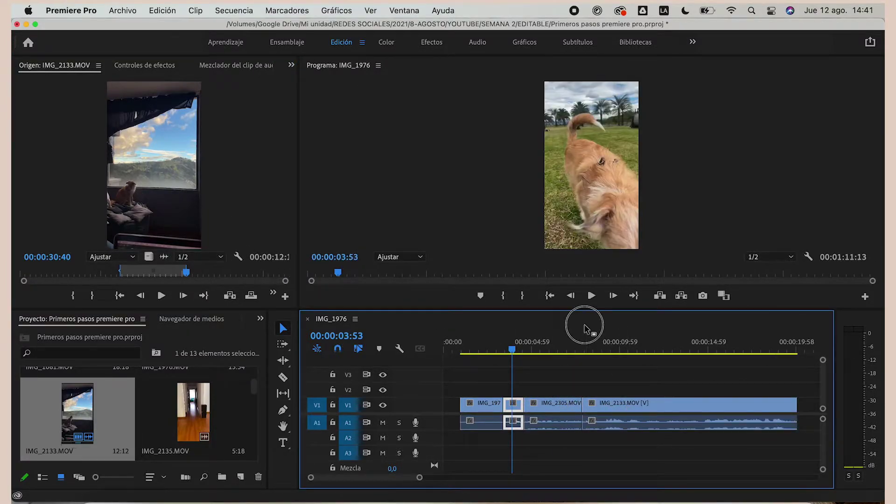
drag(624, 344, 644, 346)
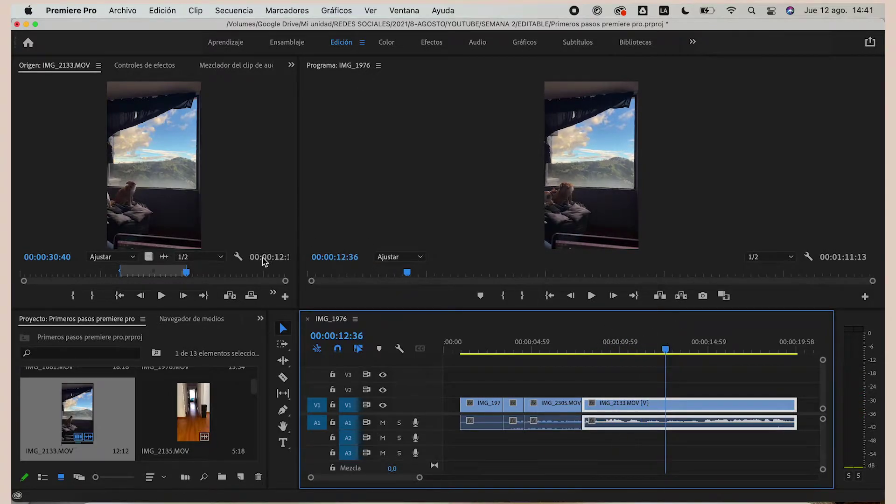
click(474, 348)
drag(474, 348, 464, 353)
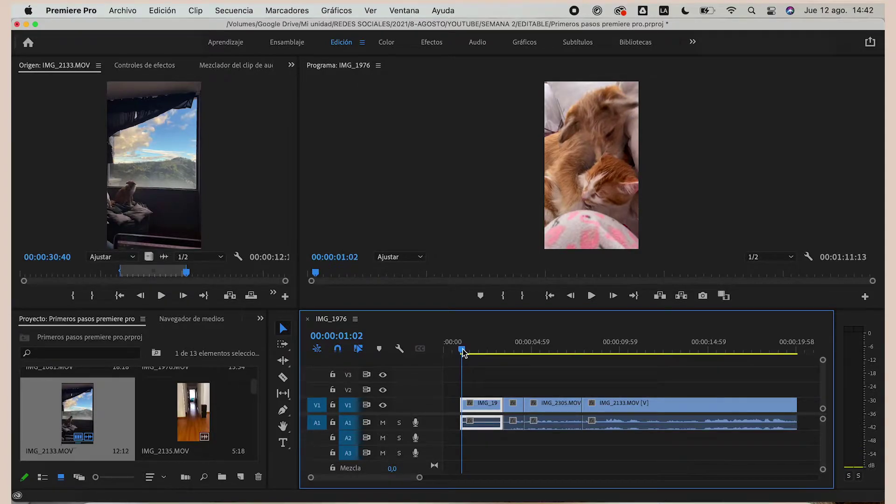
click(531, 409)
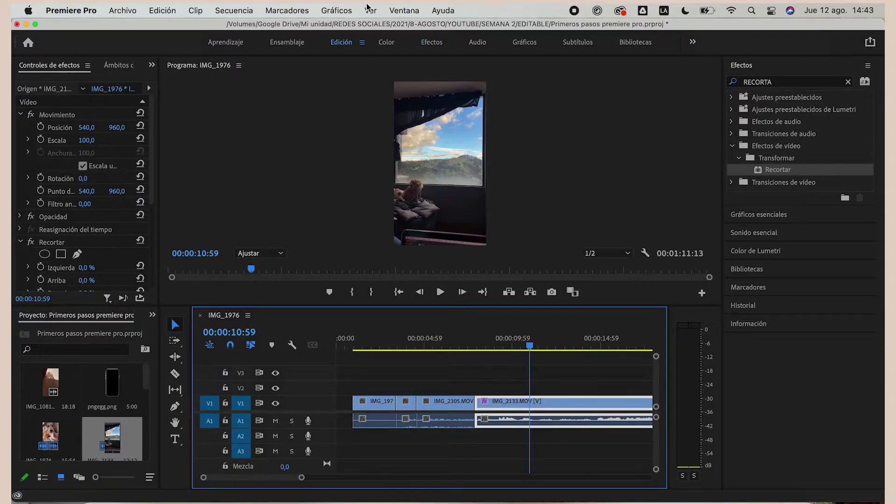
Apply the Recortar crop effect to the IMG_2133 clip
click(343, 42)
click(430, 43)
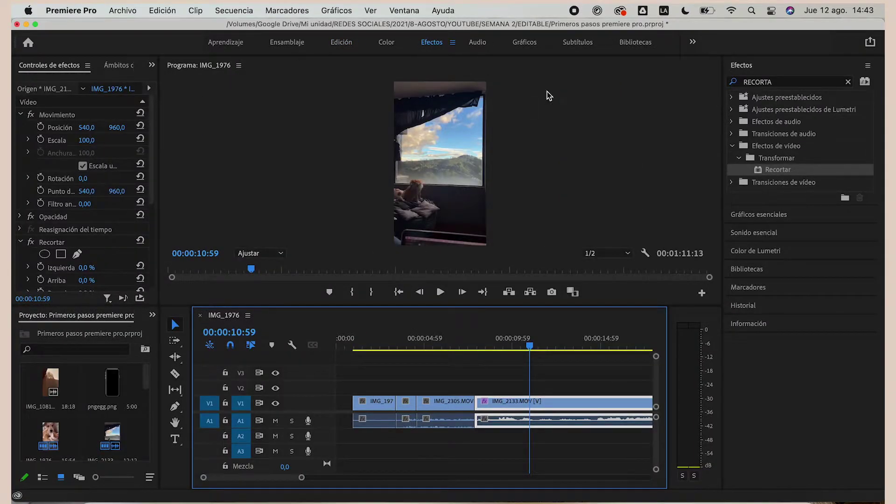
click(775, 83)
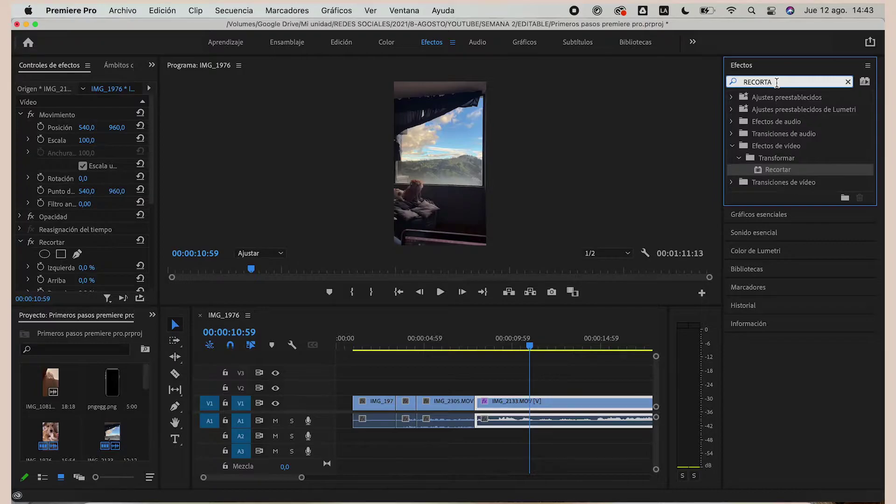
drag(786, 171, 515, 404)
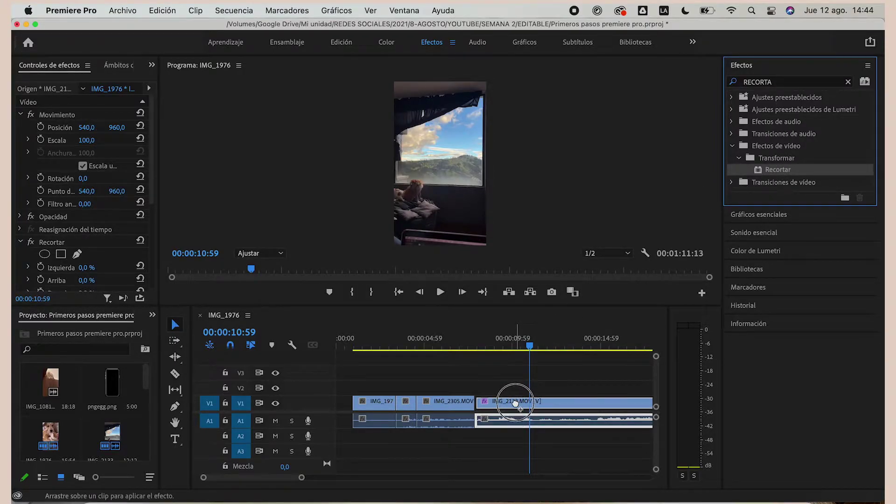
drag(515, 404, 516, 404)
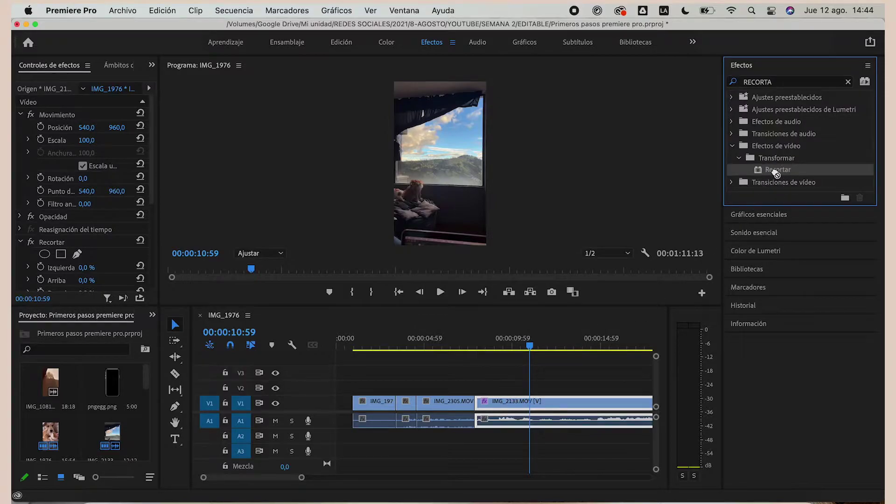
Try left and bottom crop amounts on IMG_2133, then place a new text title in the frame
scroll(61, 260, down, 3)
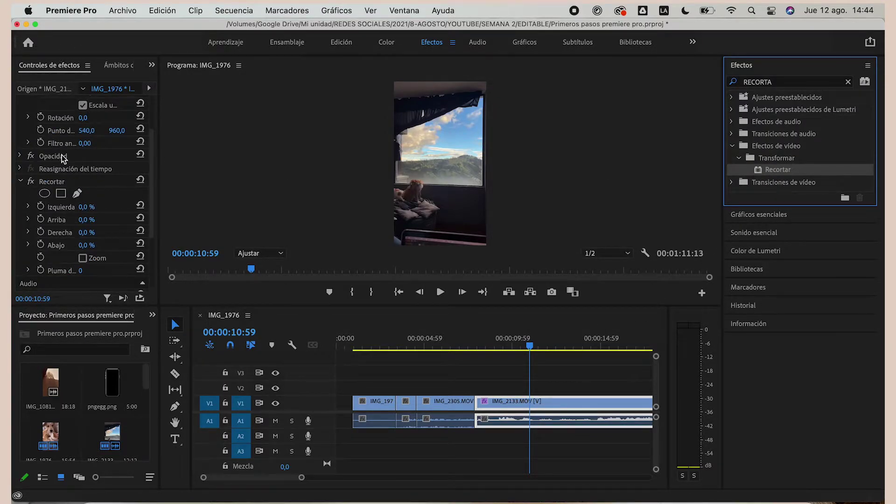
click(83, 206)
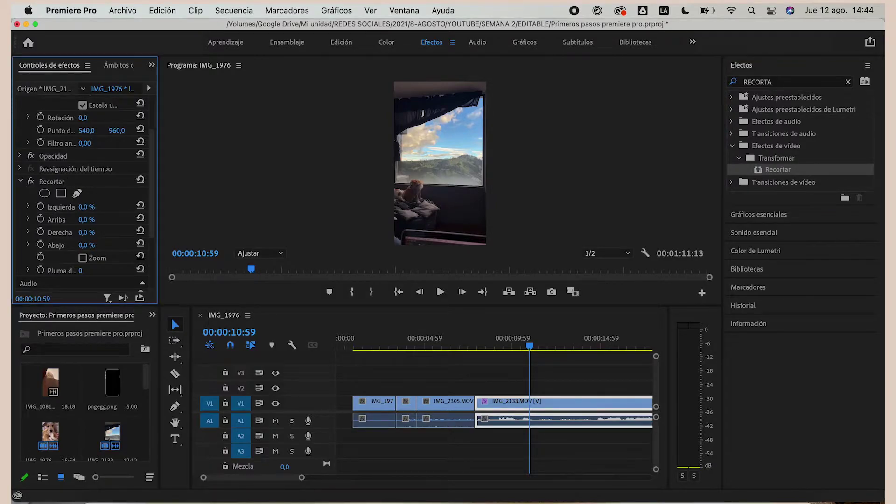
drag(83, 207, 182, 222)
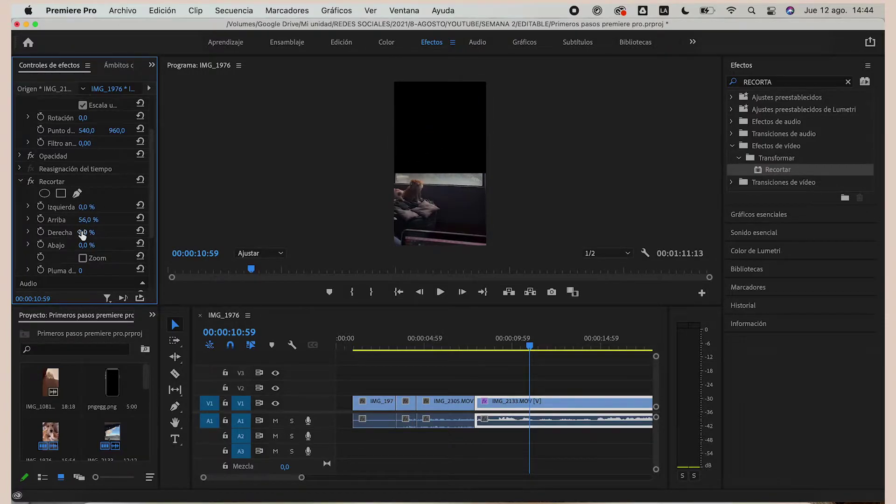
drag(86, 245, 214, 245)
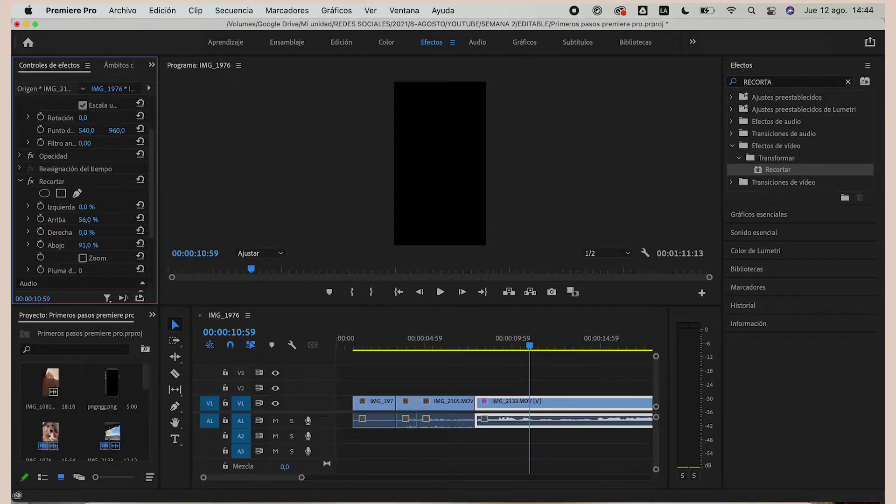
drag(88, 245, 34, 245)
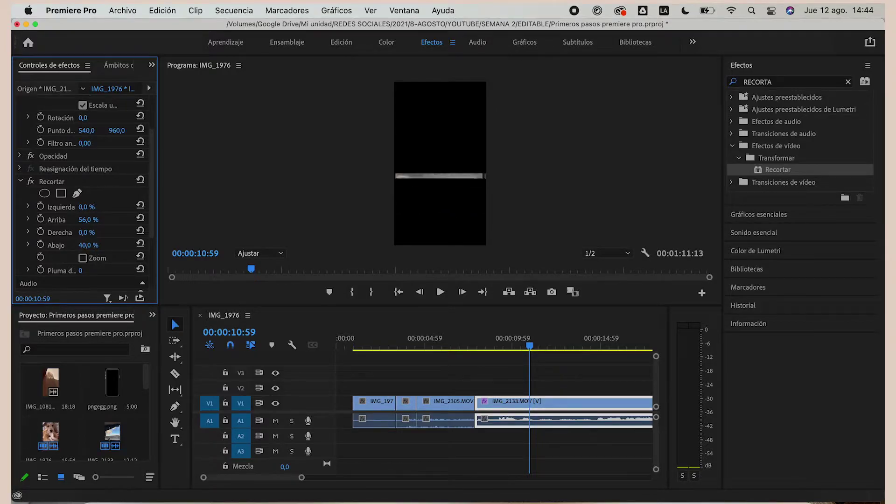
drag(88, 246, 109, 245)
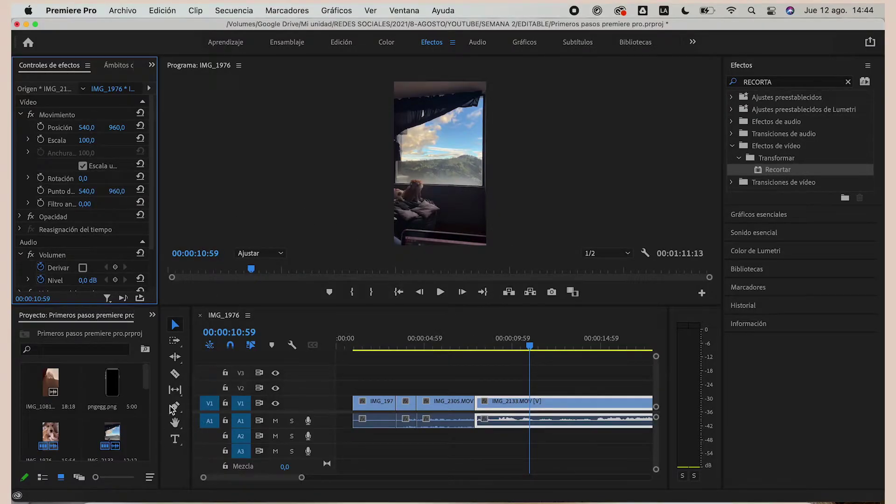
click(175, 440)
click(426, 164)
text(PACO)
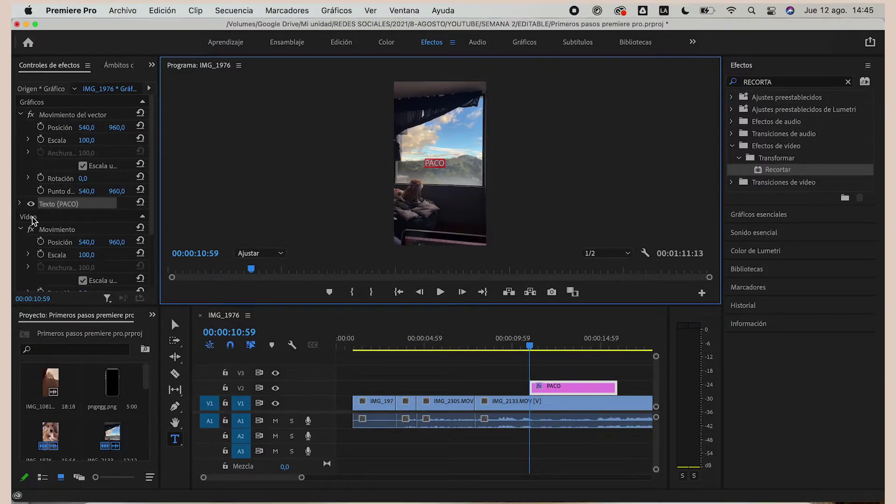
Set the PACO text to Mermaid Bold at size 201
click(20, 204)
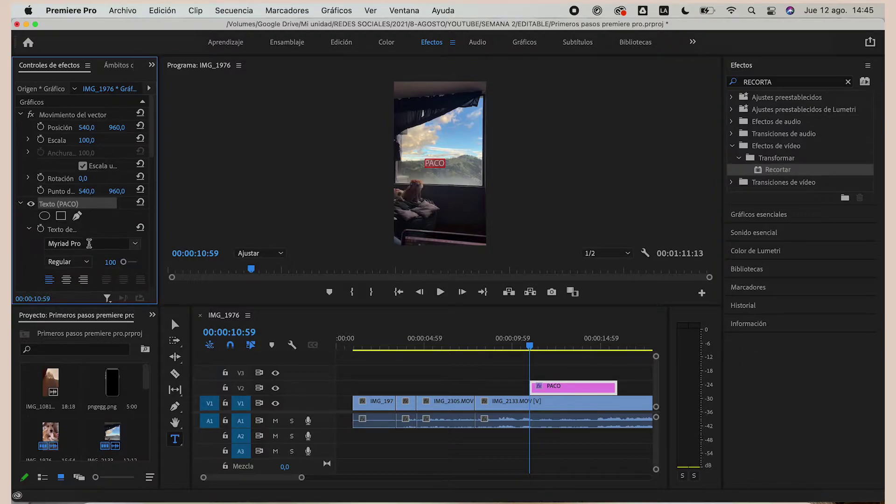
click(88, 244)
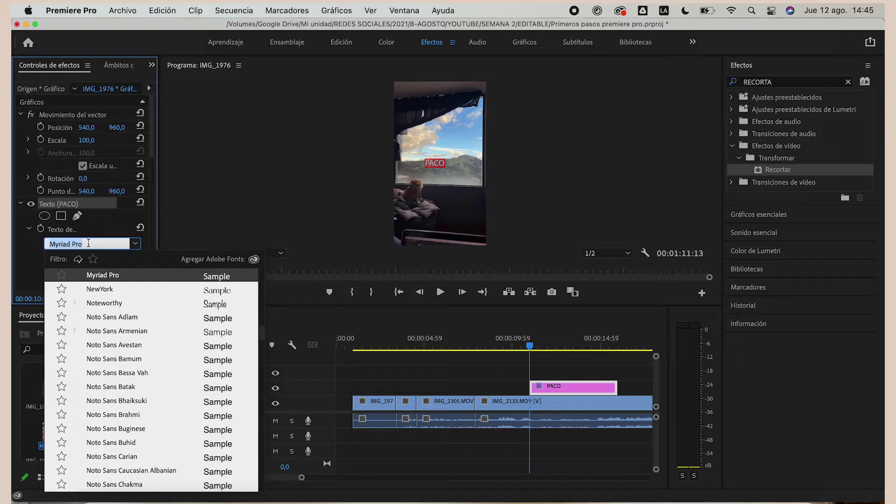
text(MER)
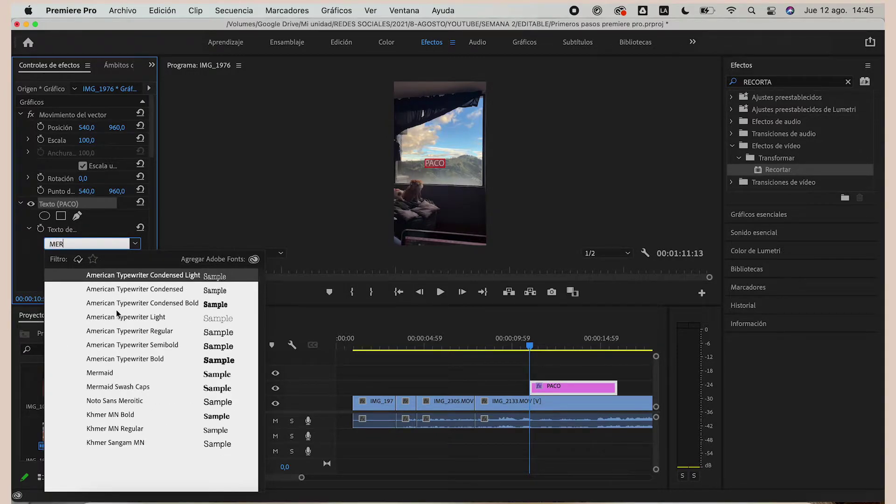
click(122, 372)
drag(131, 263, 125, 265)
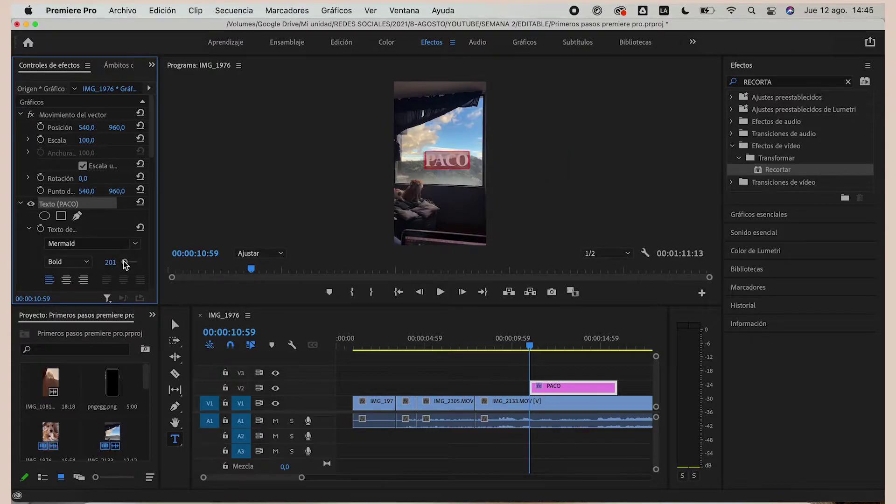
Move the PACO title to the top of the frame
click(176, 324)
click(450, 160)
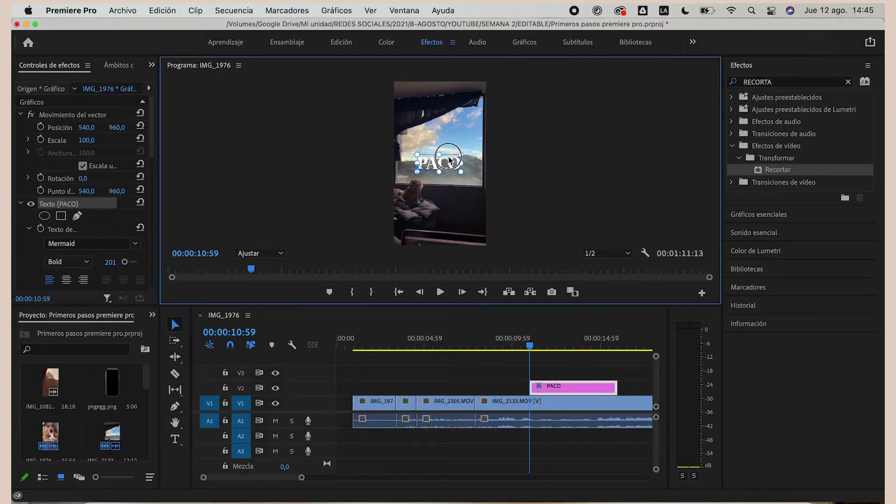
drag(450, 160, 441, 88)
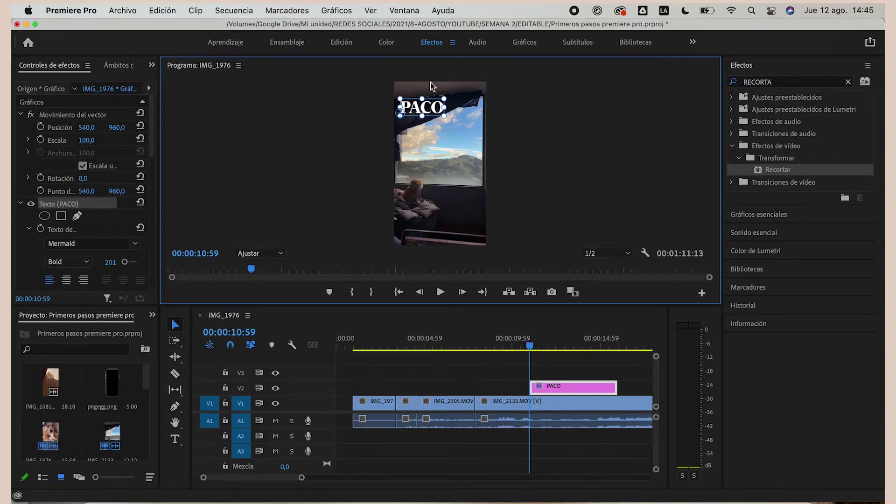
mouse_move(530, 345)
mouse_down()
mouse_move(473, 349)
mouse_move(515, 345)
mouse_up()
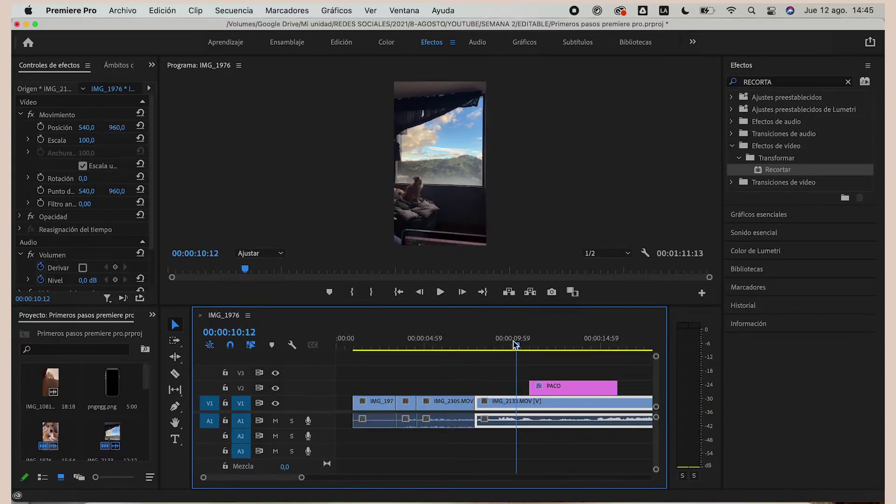
Drag the PACO clip's start back to IMG_2133's start, making it about 00:00:07:46 long
click(548, 387)
drag(535, 347, 558, 343)
drag(531, 387, 475, 387)
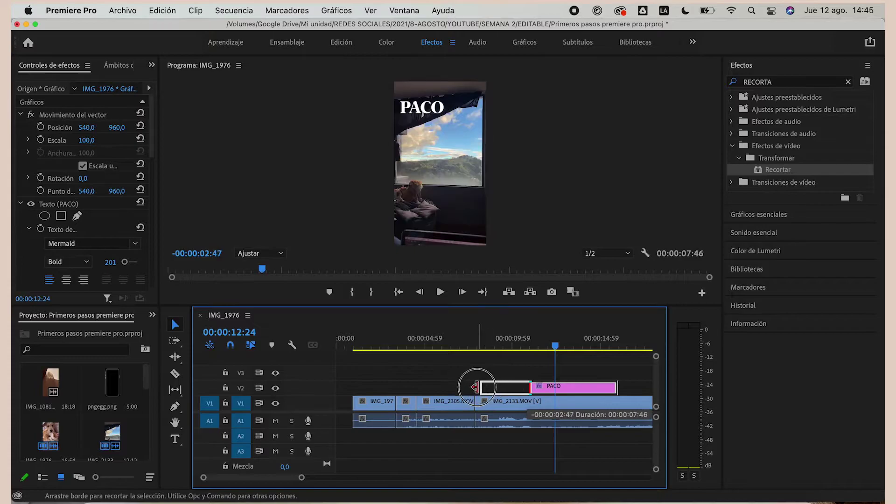
mouse_move(477, 345)
mouse_down()
mouse_move(453, 349)
mouse_move(507, 349)
mouse_up()
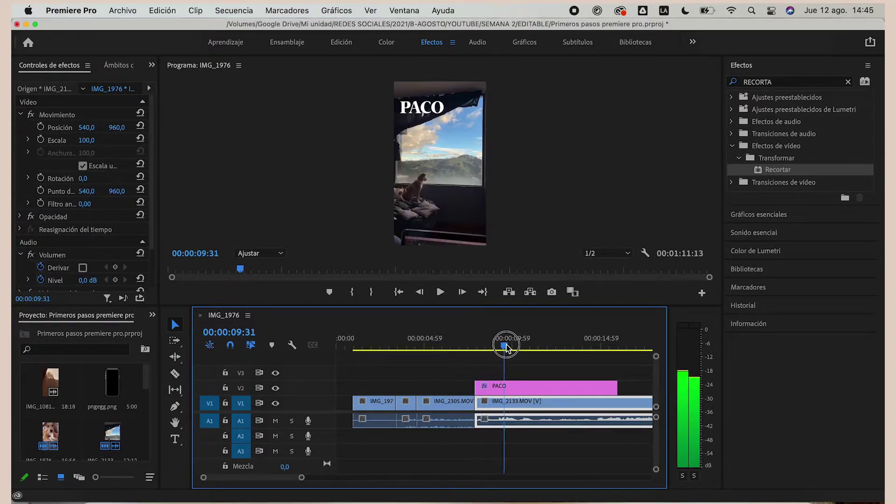
mouse_move(507, 348)
mouse_down()
mouse_move(596, 345)
mouse_move(490, 346)
mouse_up()
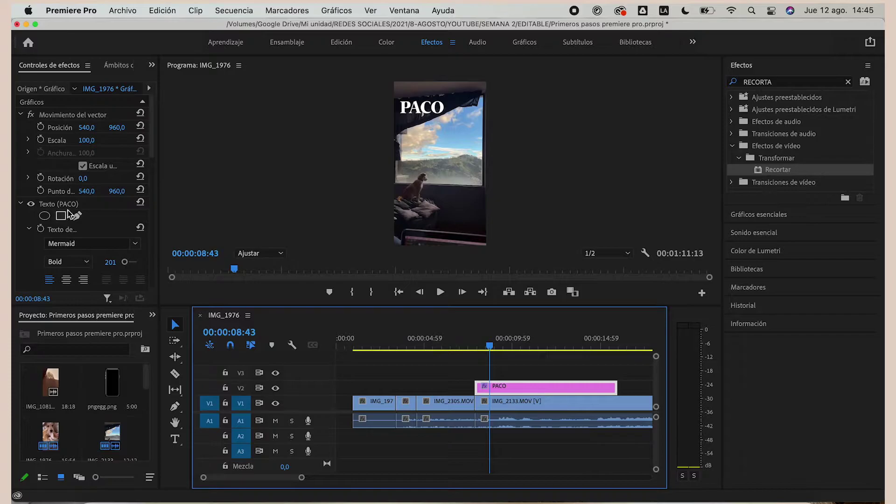
double_click(422, 108)
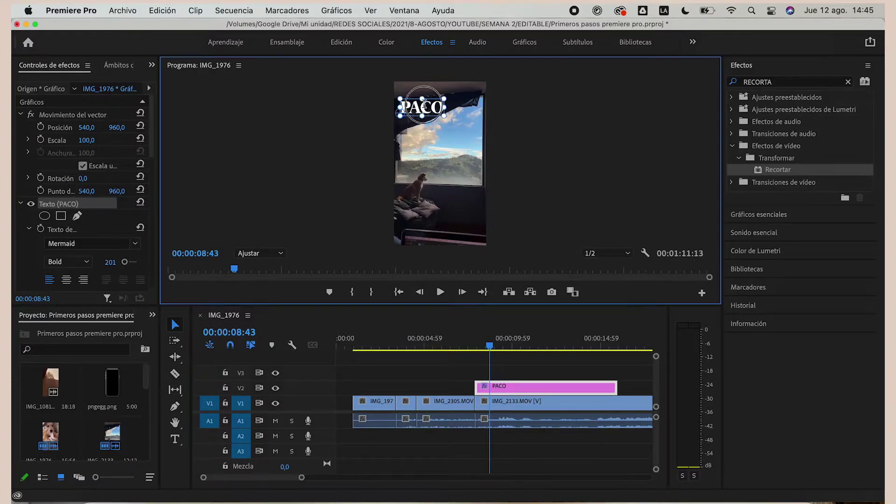
Turn on a pinkish-brown (B99988) background box behind PACO, after undoing a trial letter-spacing change
scroll(22, 257, down, 5)
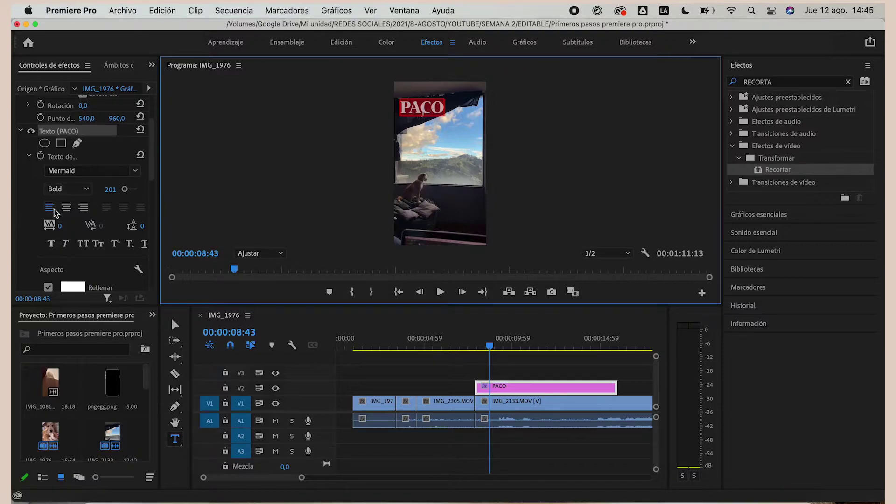
mouse_move(59, 226)
mouse_down()
mouse_move(89, 226)
mouse_move(70, 226)
mouse_up()
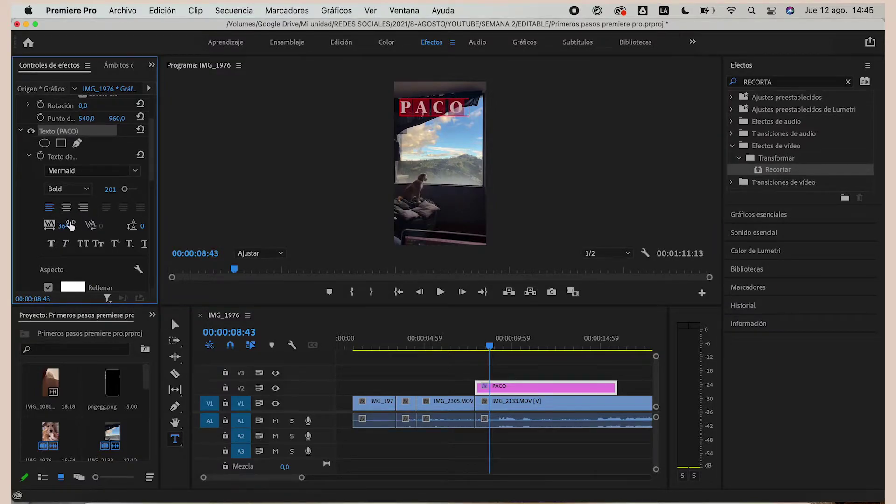
key(super+z)
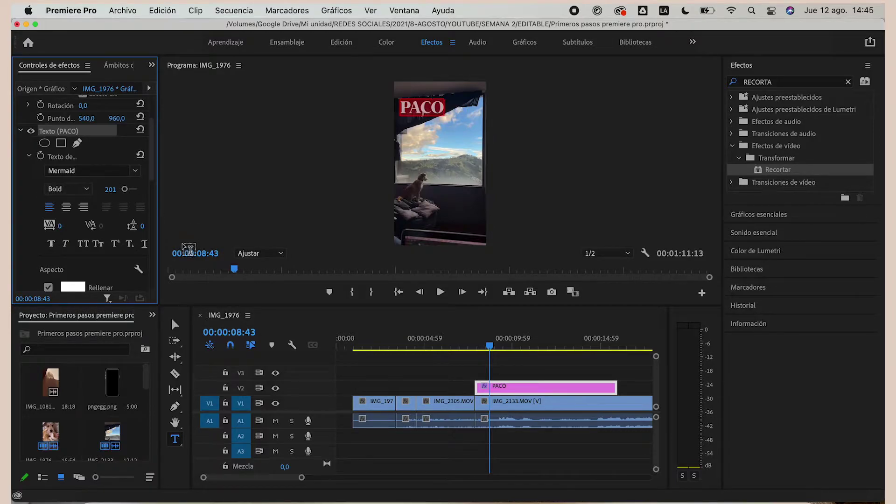
scroll(80, 252, down, 2)
scroll(81, 255, down, 5)
click(48, 239)
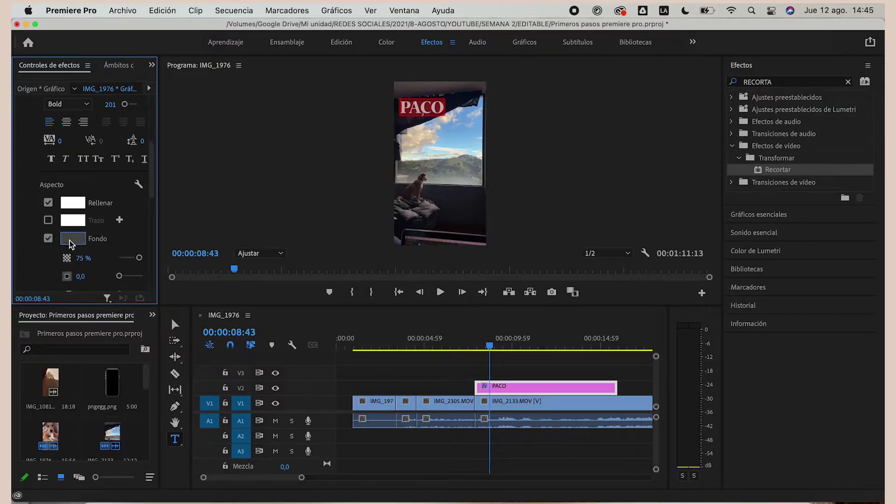
click(70, 239)
click(383, 405)
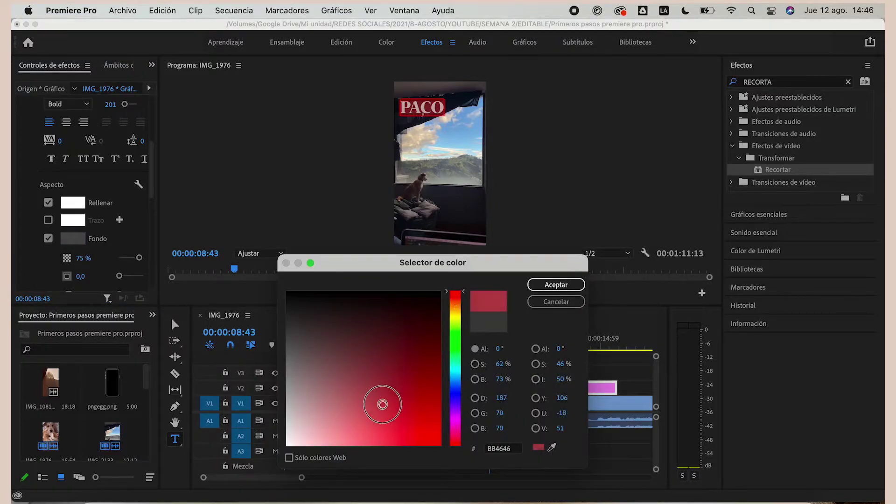
click(327, 403)
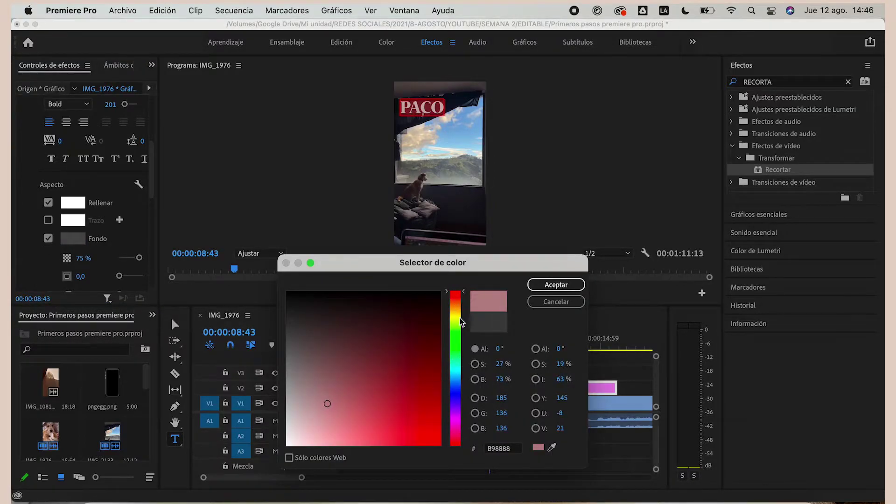
click(458, 304)
drag(458, 306, 458, 301)
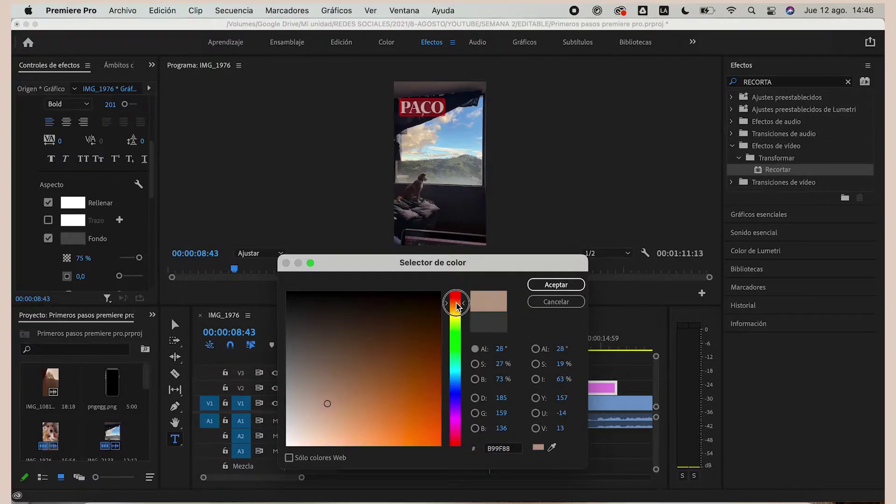
click(555, 285)
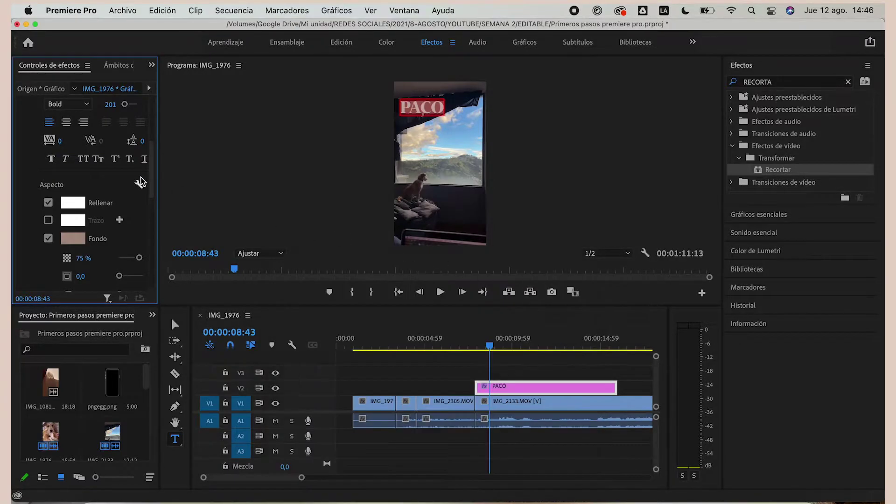
Make the background 100% opaque with size 52.5 and corner radius 43, then move PACO down
drag(140, 258, 257, 260)
drag(119, 276, 132, 276)
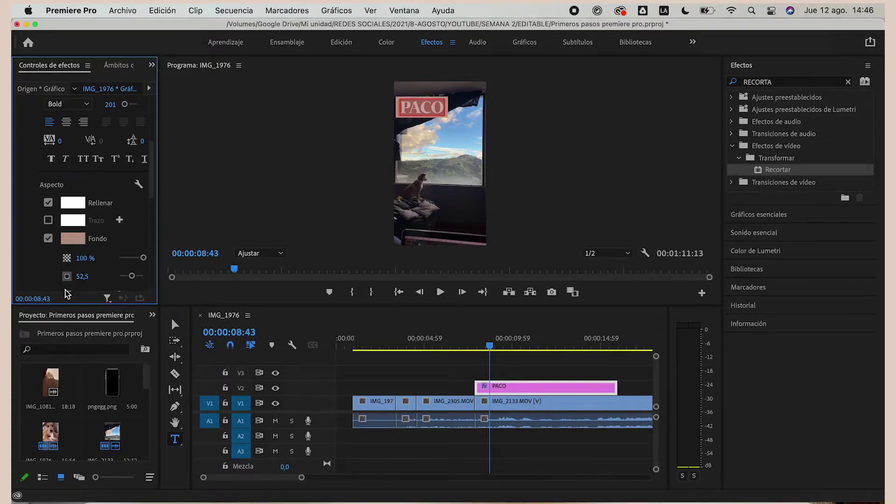
scroll(66, 290, down, 3)
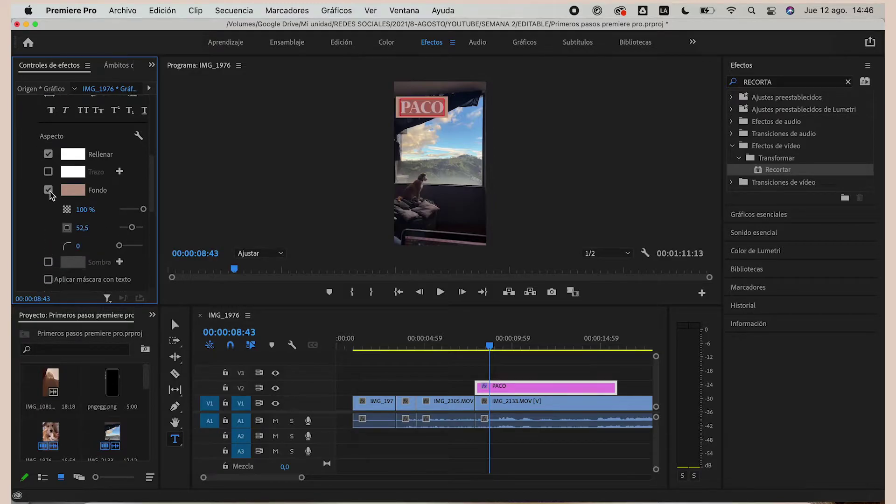
scroll(56, 263, down, 1)
scroll(57, 267, down, 1)
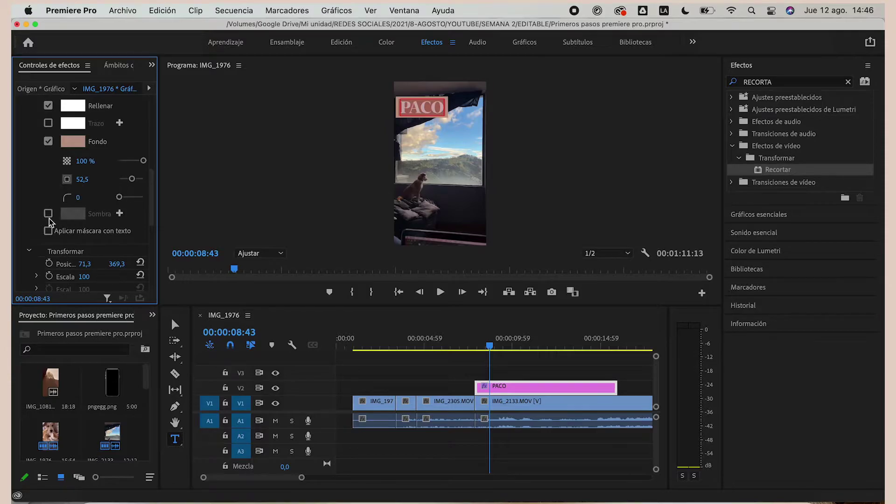
scroll(37, 180, up, 1)
mouse_move(119, 209)
mouse_down()
mouse_move(138, 211)
mouse_move(130, 210)
mouse_up()
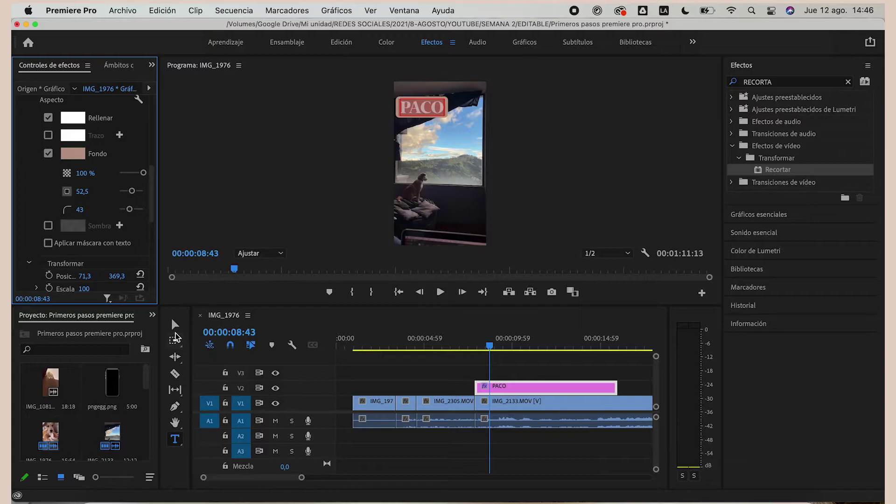
key(v)
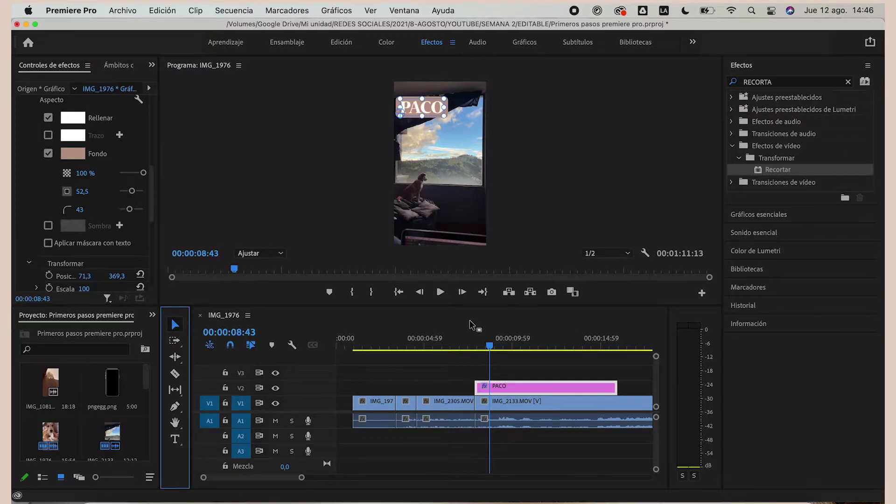
drag(422, 106, 439, 164)
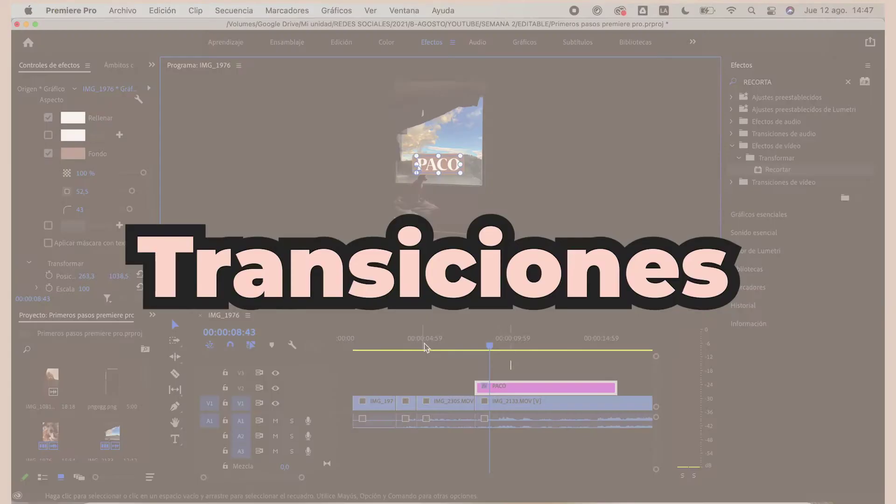
Return to the first dog-and-cat clip and search the Effects panel for 'TRANSICIONES'
drag(479, 344, 453, 353)
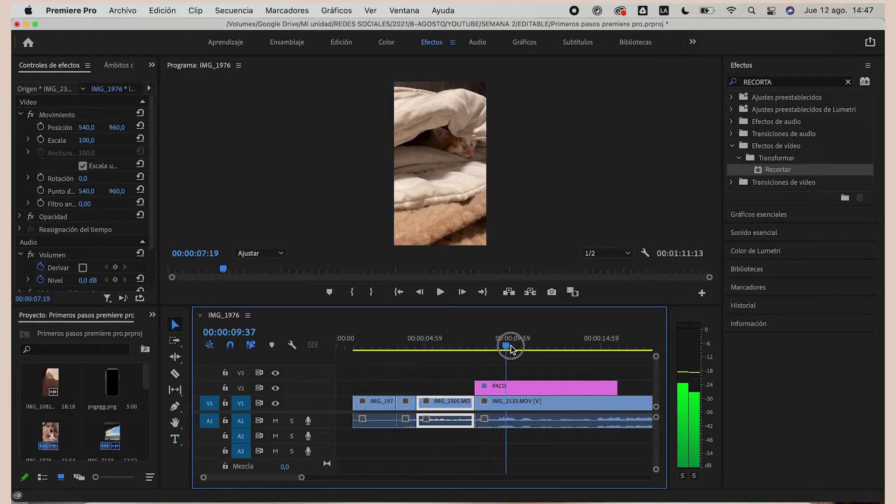
drag(452, 353, 384, 349)
double_click(765, 82)
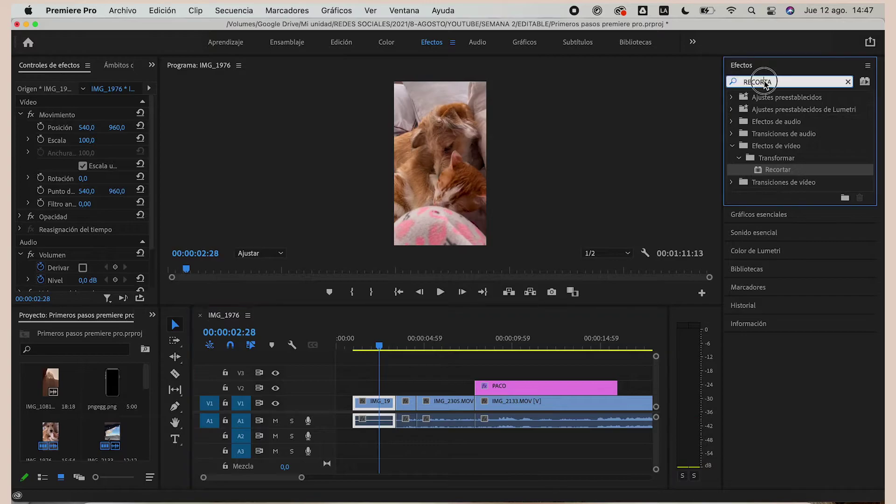
text(TRANSICIONES)
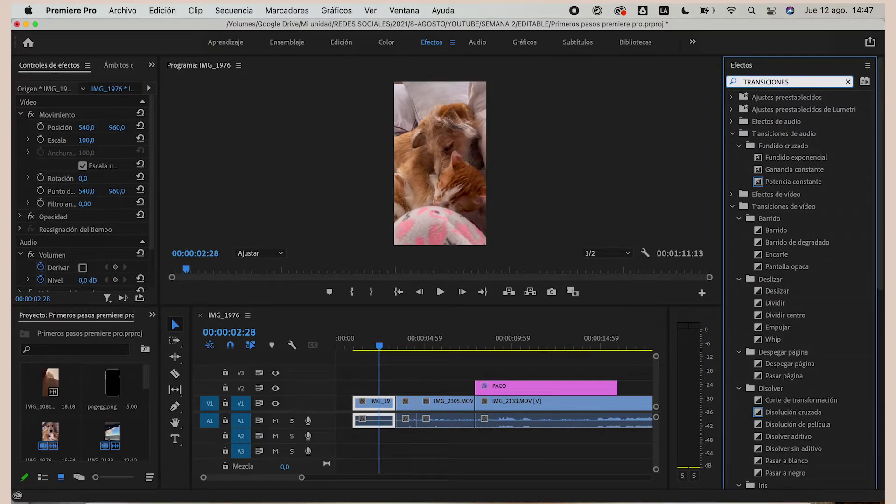
Collapse the audio transitions and browse Deslizar, Barrido and Disolución cruzada, picking up Barrido
click(791, 208)
scroll(791, 208, down, 2)
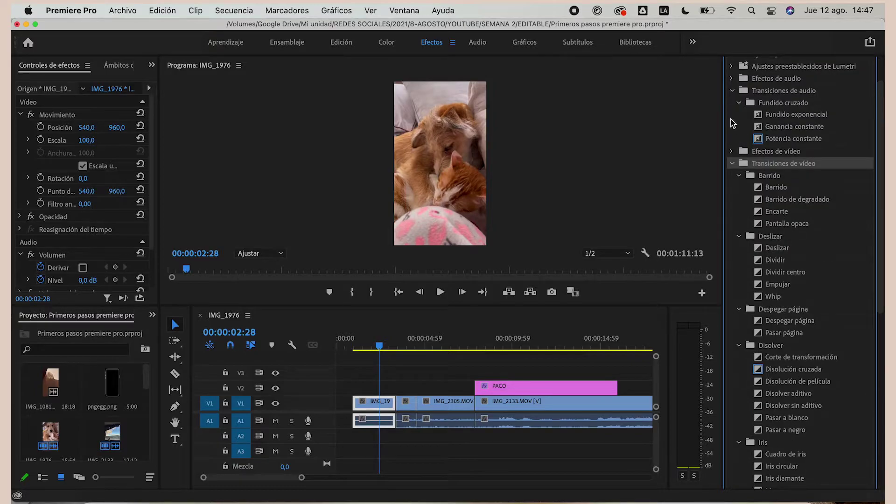
click(733, 91)
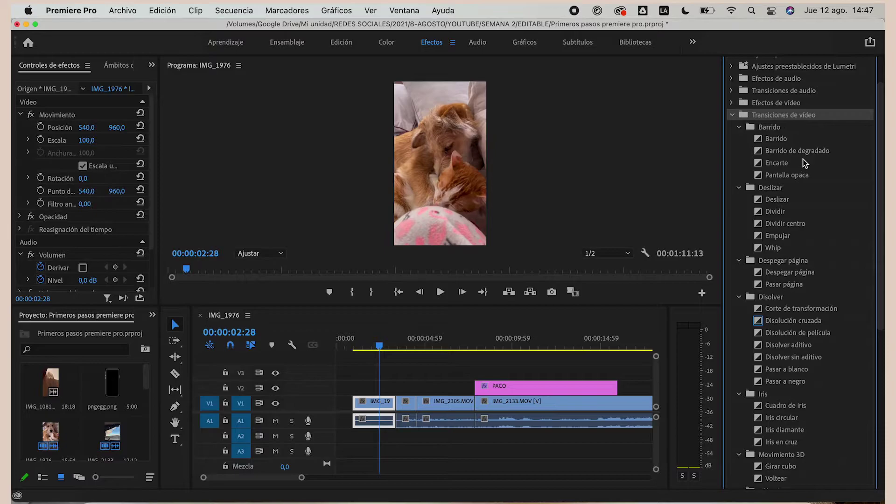
click(777, 200)
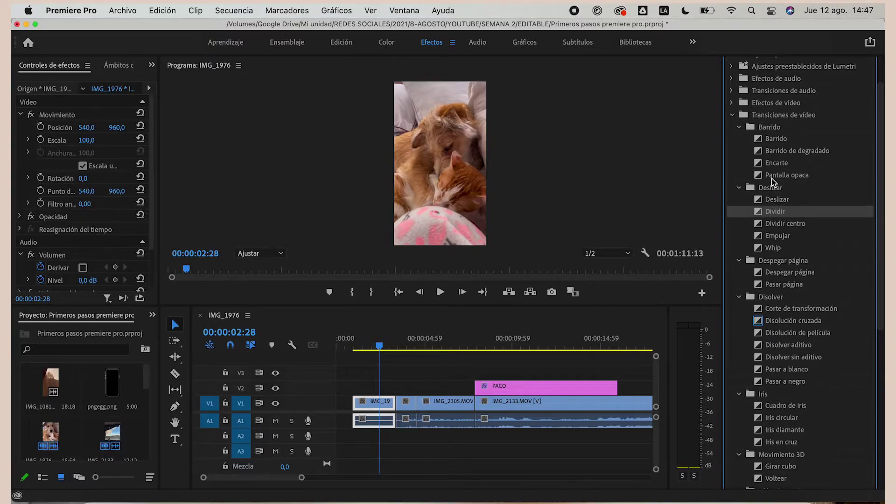
click(775, 139)
click(795, 326)
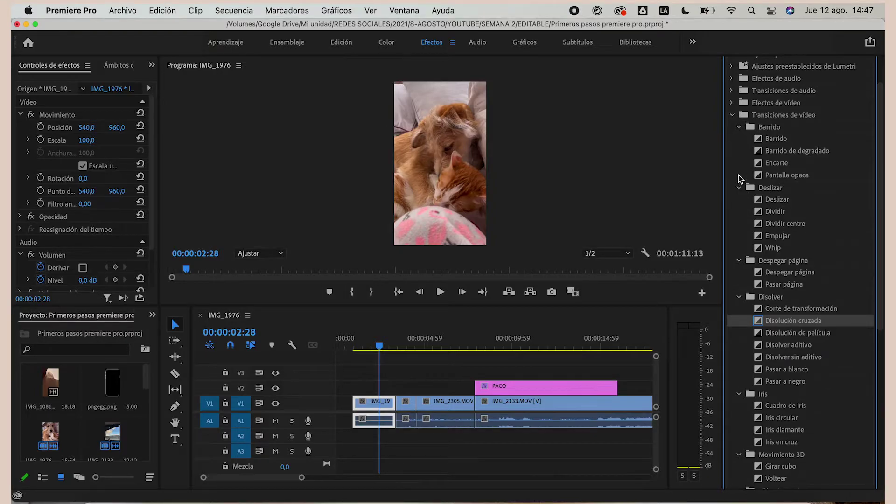
mouse_move(776, 139)
mouse_down()
mouse_move(466, 350)
mouse_move(404, 408)
mouse_up()
Apply Barrido at the end of the first clip and Iris circular at the next V1 cut, previewing both
drag(399, 411, 397, 408)
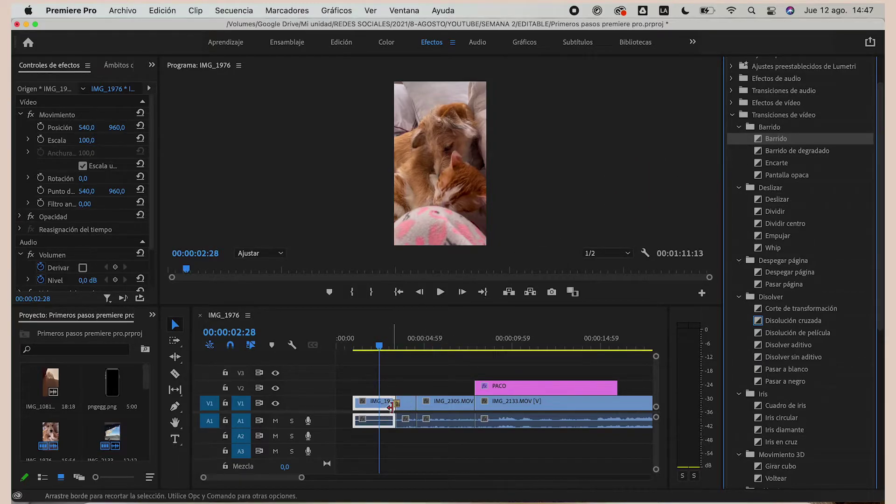
drag(379, 346, 403, 345)
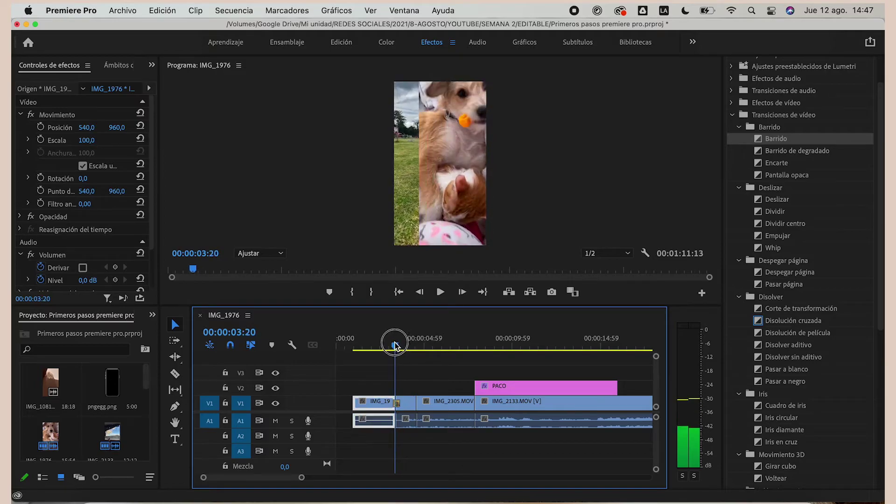
drag(402, 344, 400, 348)
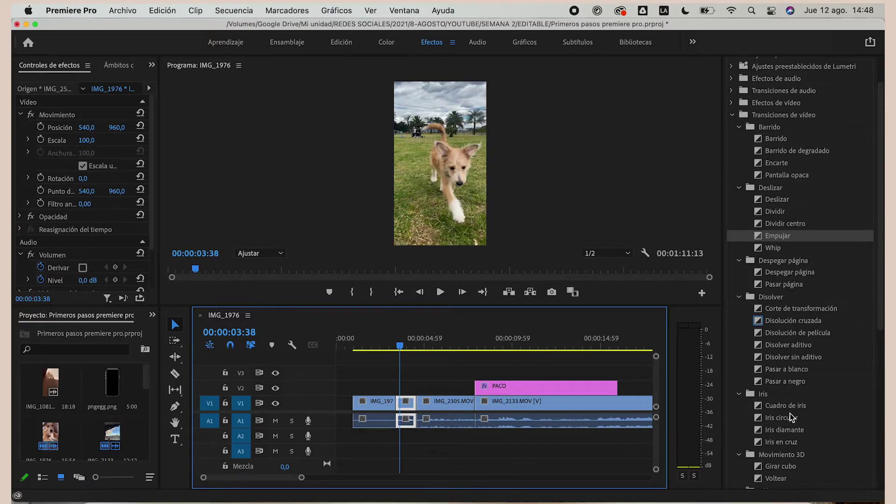
drag(793, 417, 341, 404)
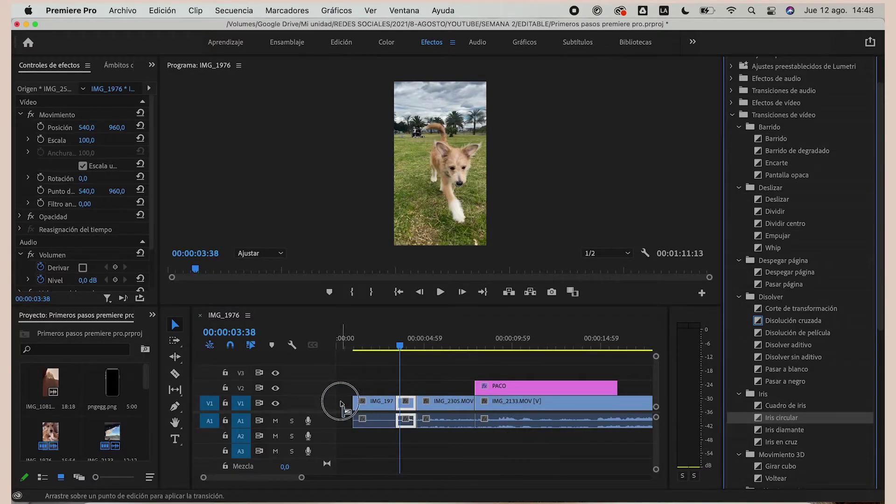
drag(341, 404, 400, 404)
click(394, 350)
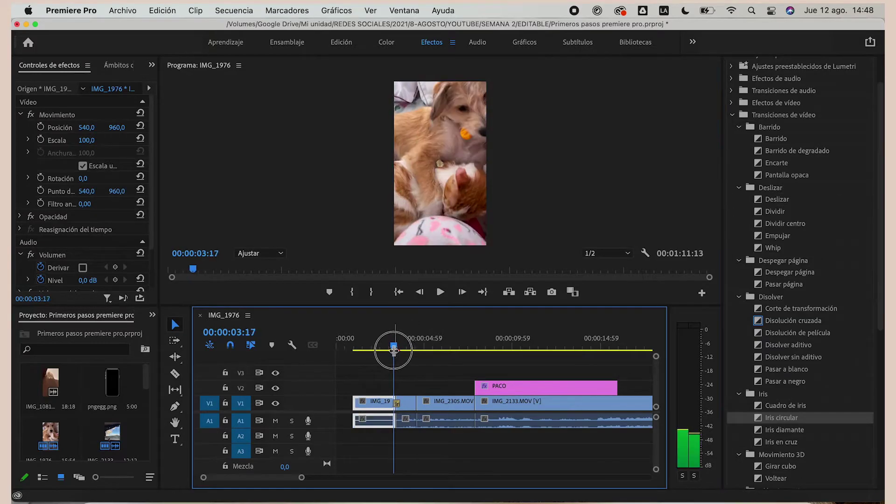
drag(393, 350, 423, 351)
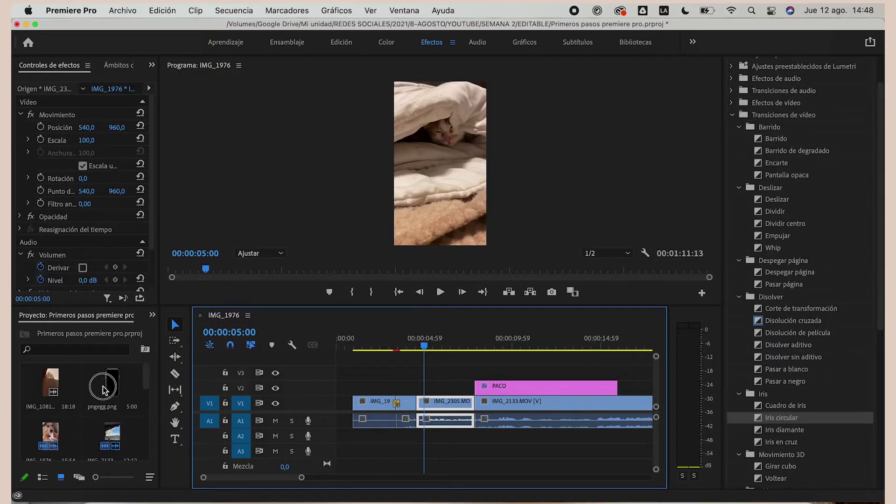
Select pngegg.png in the Project panel and bring the playhead back to the sequence start
click(109, 387)
drag(354, 346, 344, 346)
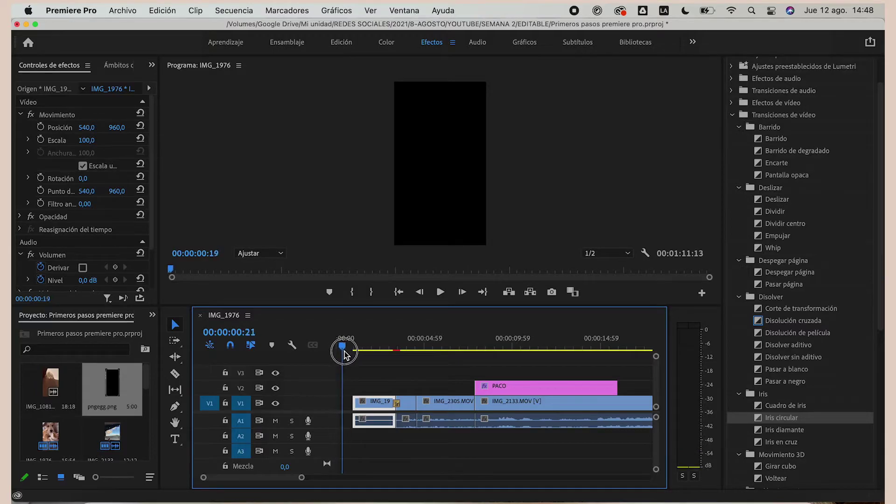
scroll(57, 401, down, 5)
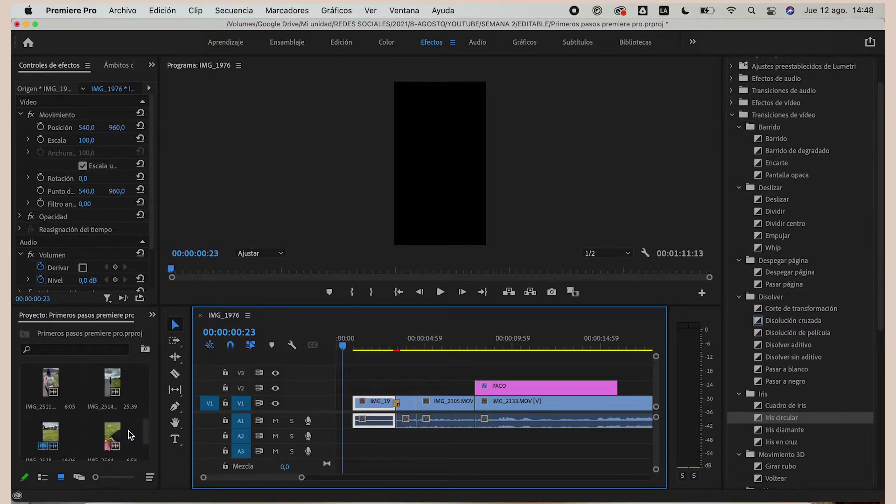
Import ilustracionRecurso 1.png from the IMAGENES folder and place it at the start of V2
click(98, 498)
mouse_move(439, 168)
mouse_down()
mouse_move(62, 403)
mouse_move(70, 400)
mouse_up()
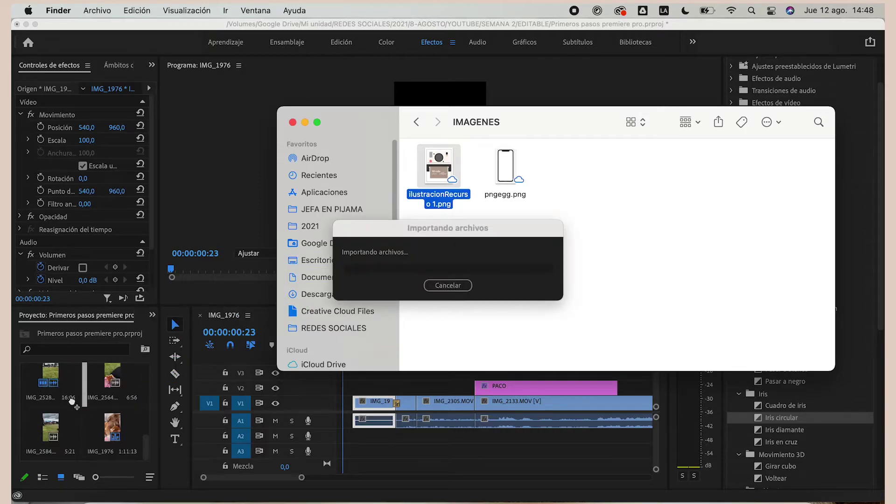
click(112, 389)
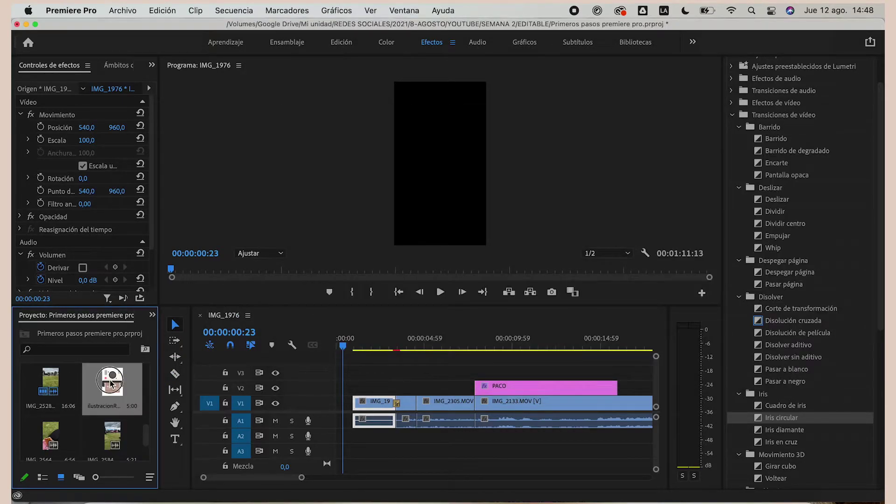
drag(111, 383, 373, 390)
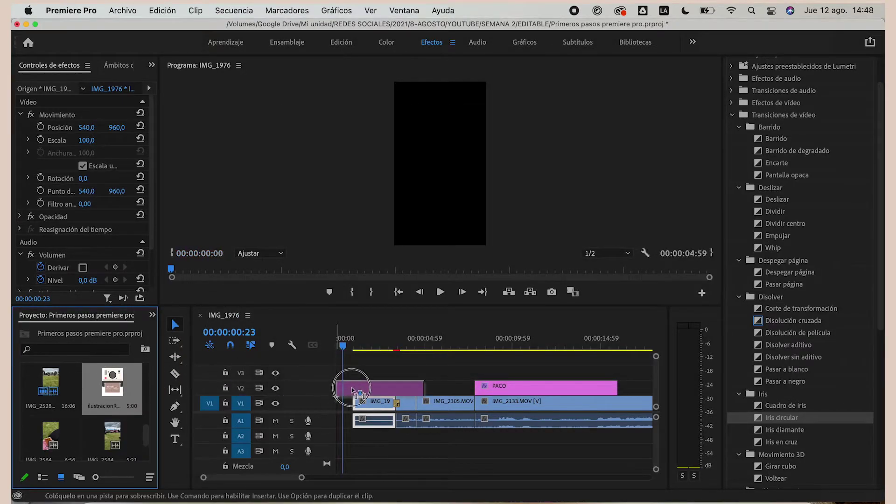
Shorten the illustration clip and set its Escala to 81%
click(379, 389)
mouse_move(411, 391)
mouse_down()
mouse_move(348, 389)
mouse_move(345, 404)
mouse_up()
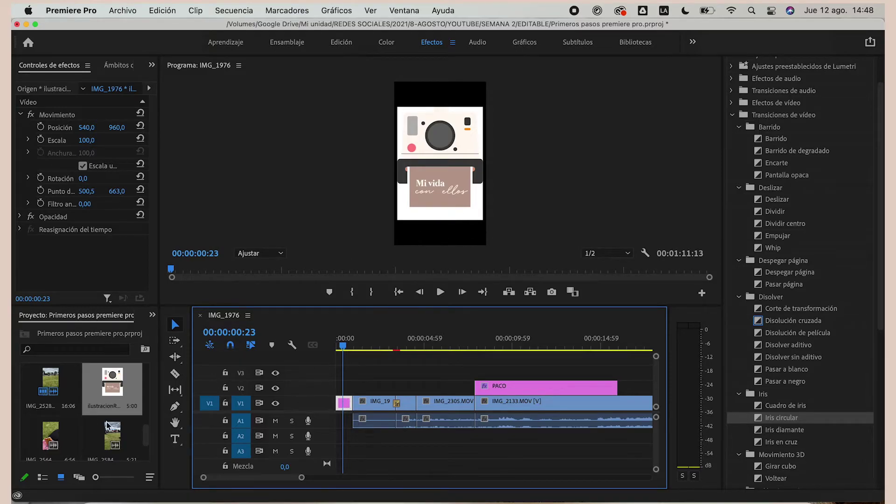
drag(145, 434, 146, 440)
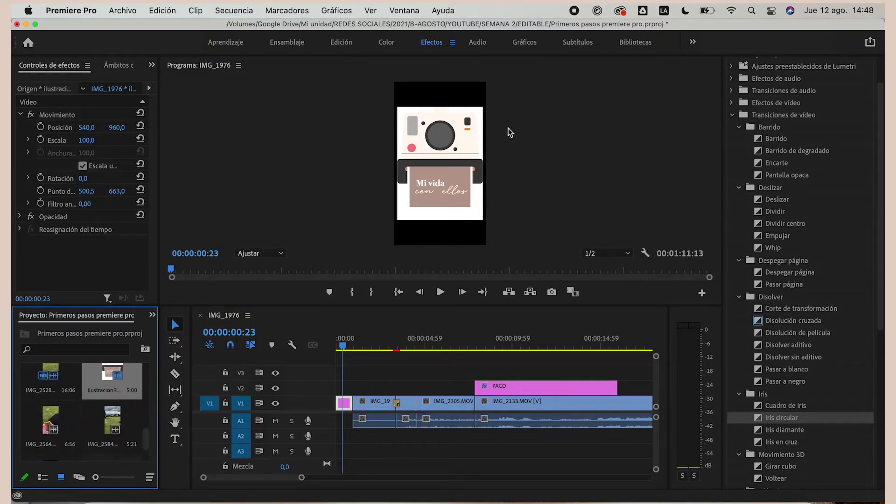
click(201, 406)
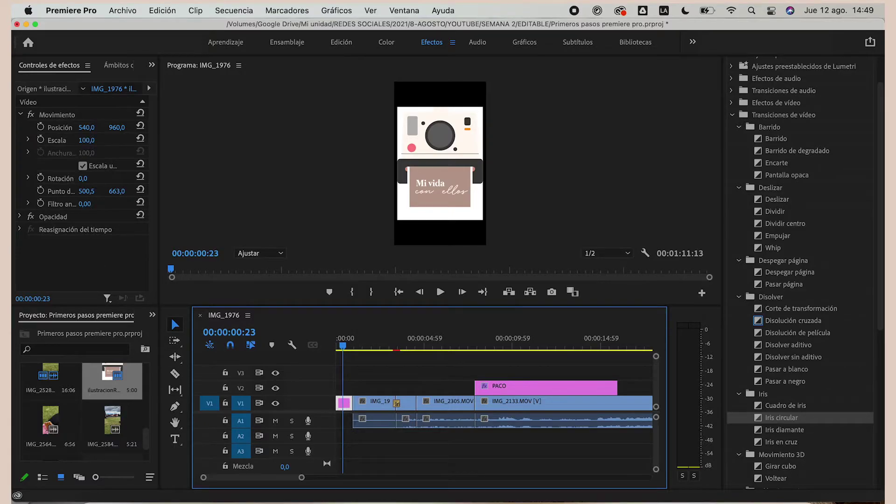
drag(87, 140, 78, 141)
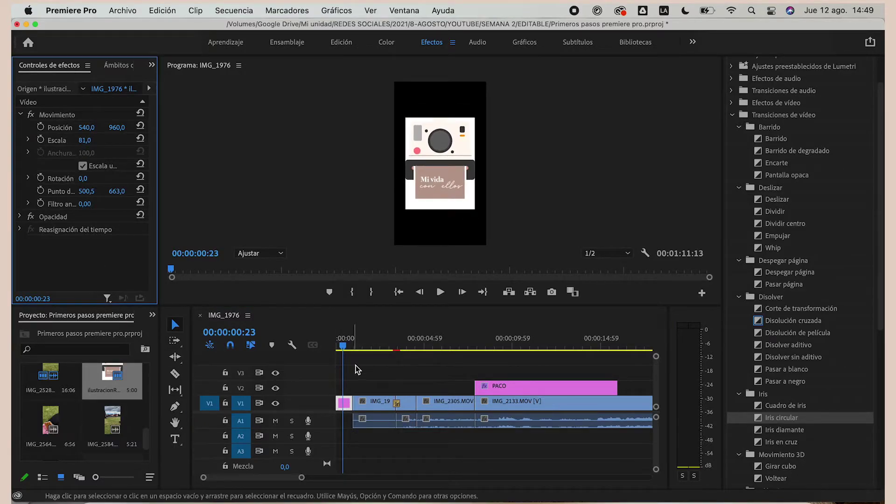
click(352, 420)
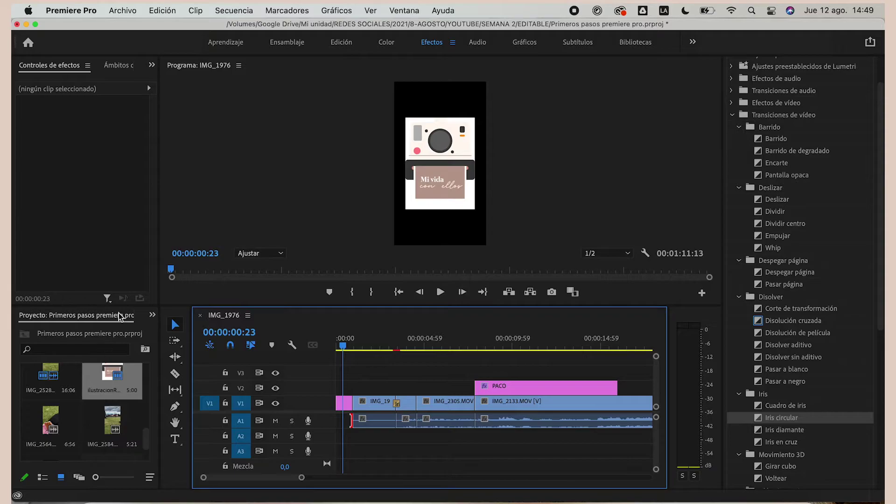
scroll(126, 442, down, 2)
right_click(114, 434)
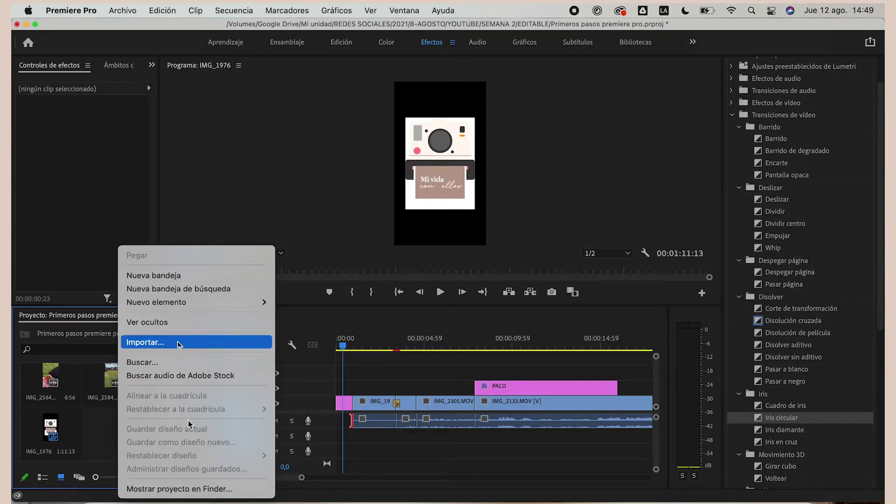
Create a pure white 1080×1920 colour matte named 'Color mate'
mouse_move(201, 303)
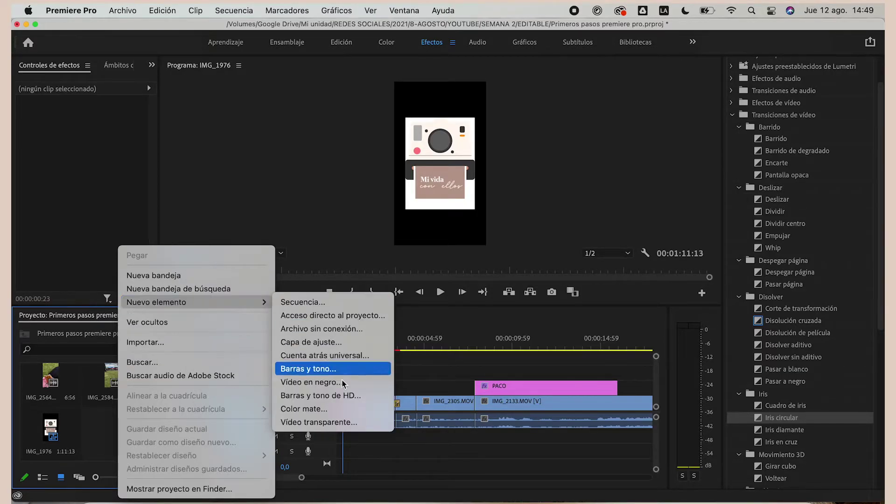
click(324, 409)
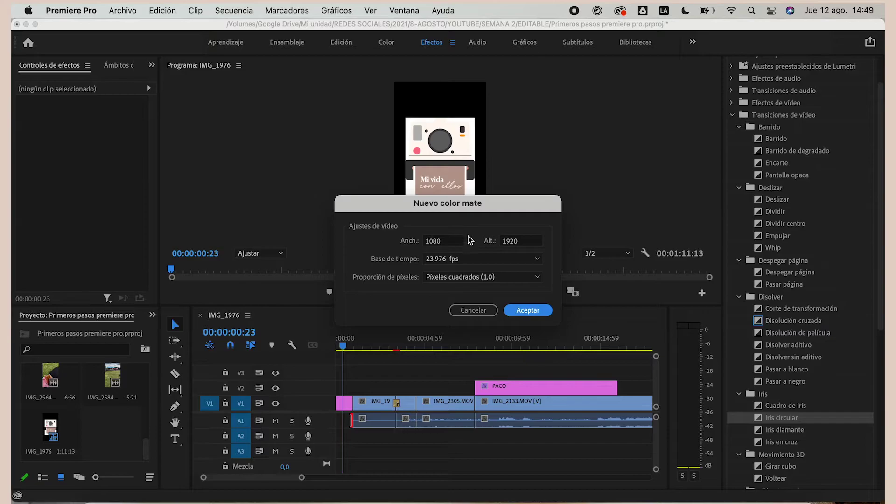
click(530, 310)
drag(357, 392, 259, 460)
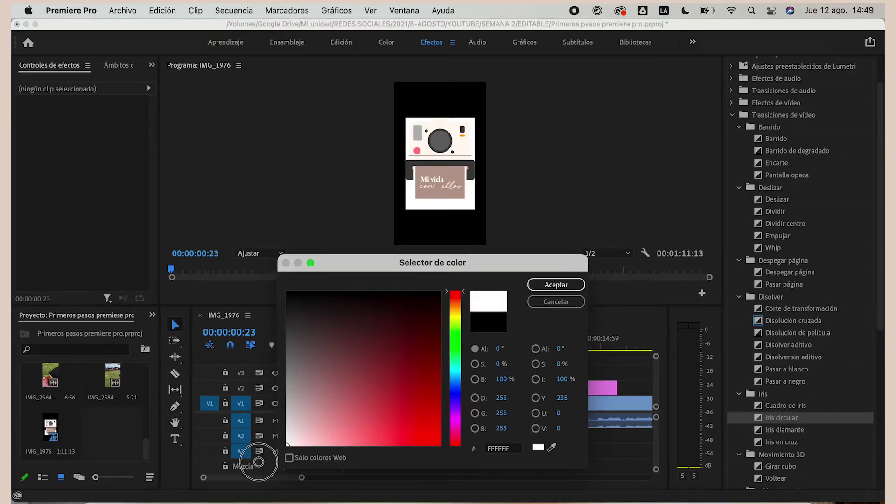
click(565, 285)
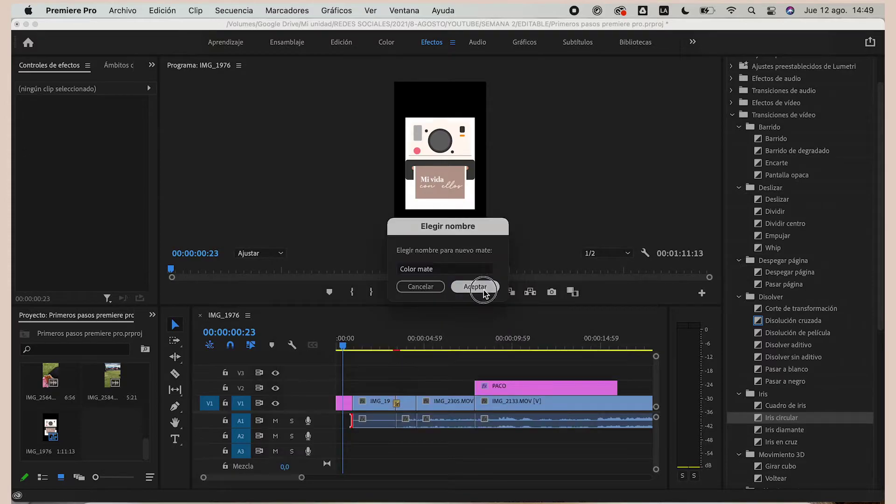
click(477, 287)
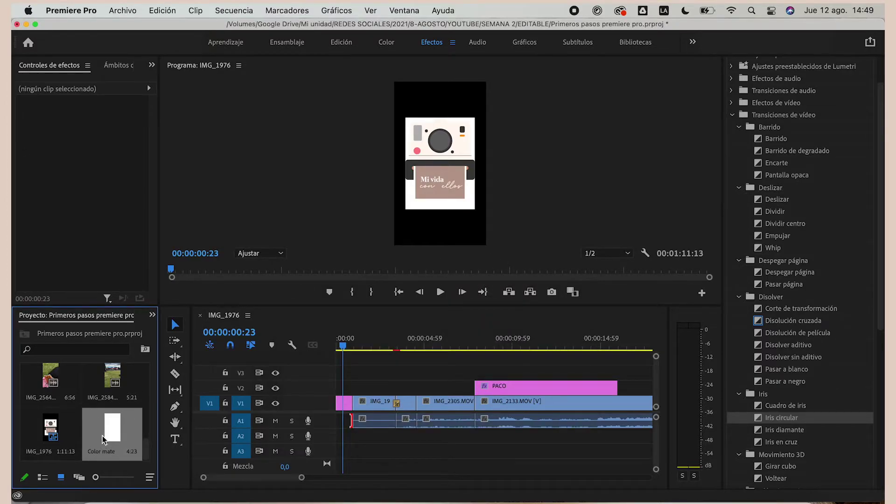
Place the white matte at the sequence start beneath the illustration, trimmed to the illustration's length
drag(120, 423, 341, 373)
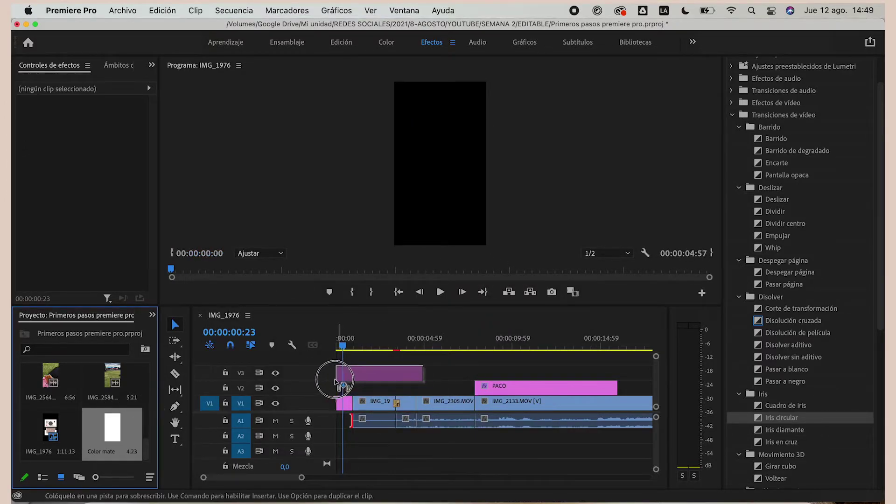
drag(346, 406, 356, 387)
click(371, 372)
drag(417, 375, 346, 390)
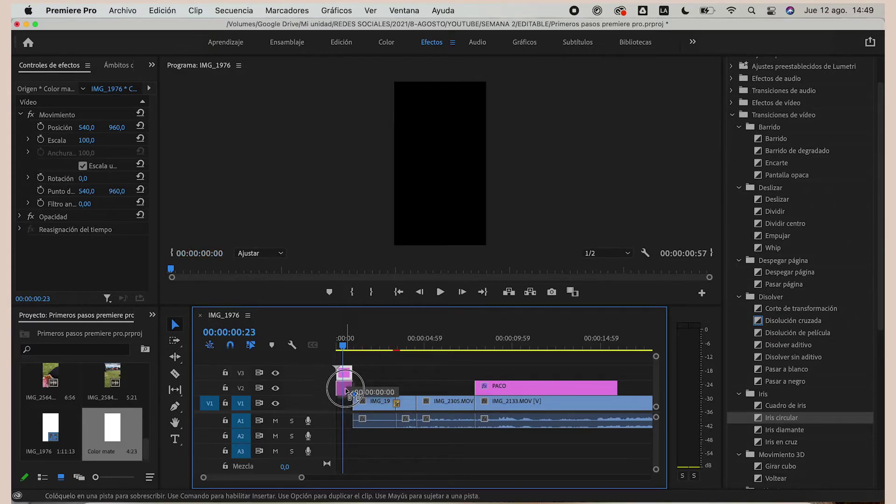
drag(346, 391, 348, 394)
mouse_move(332, 346)
mouse_down()
mouse_move(344, 350)
mouse_move(338, 355)
mouse_up()
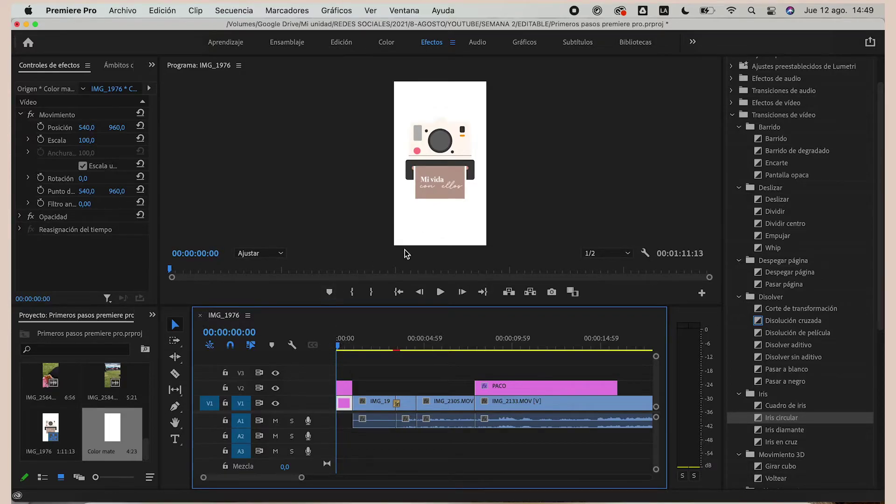
drag(121, 444, 127, 449)
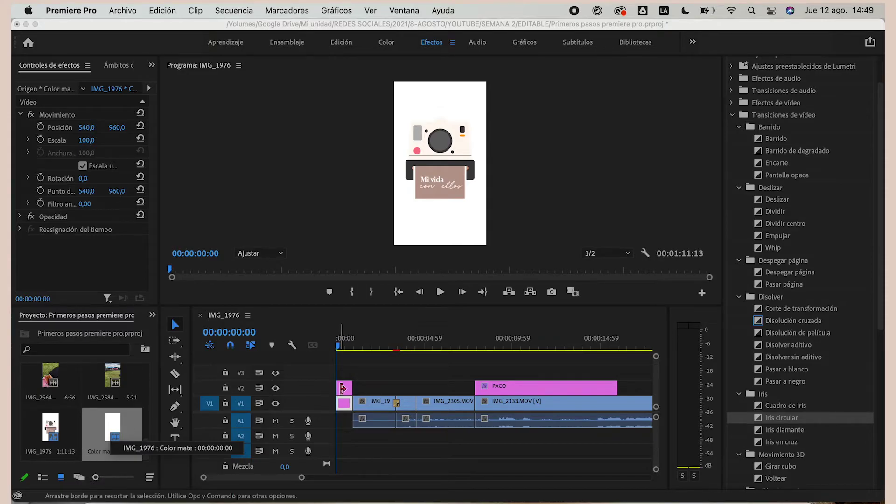
Select the V2 illustration, undo a trial Posición nudge, and widen Effect Controls to reveal keyframes
drag(127, 425, 345, 387)
drag(178, 410, 175, 402)
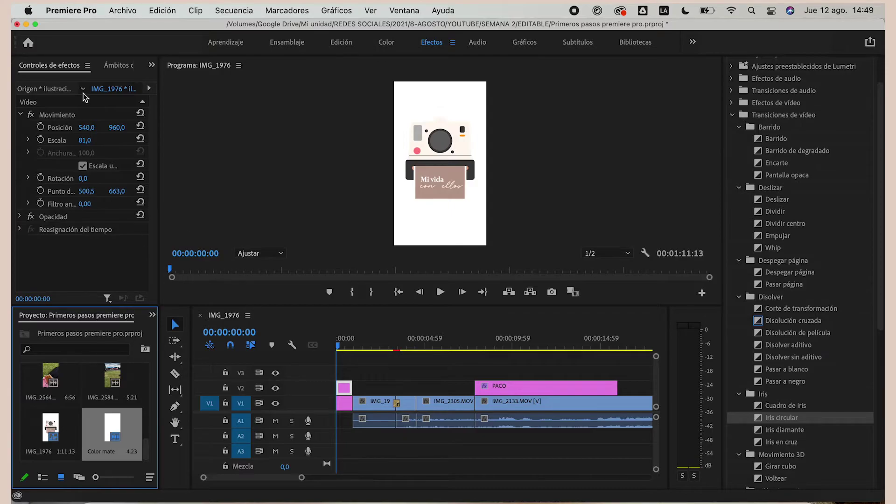
drag(83, 129, 97, 129)
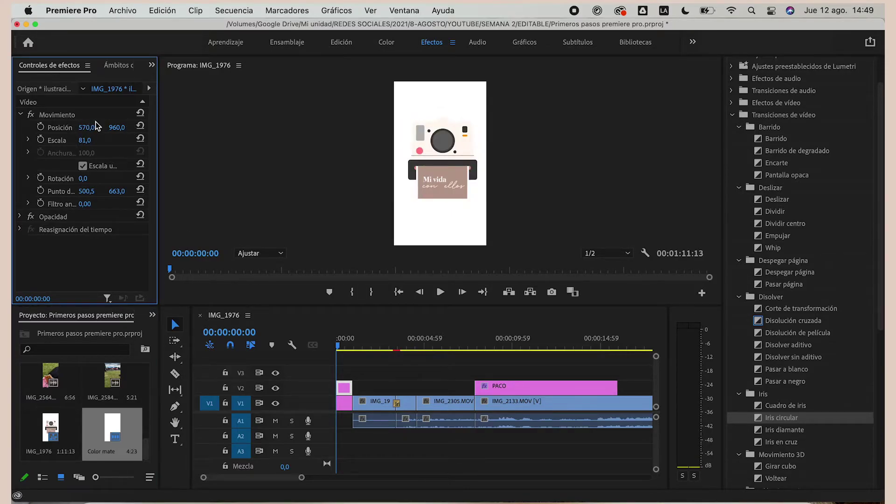
key(super+z)
drag(160, 146, 276, 145)
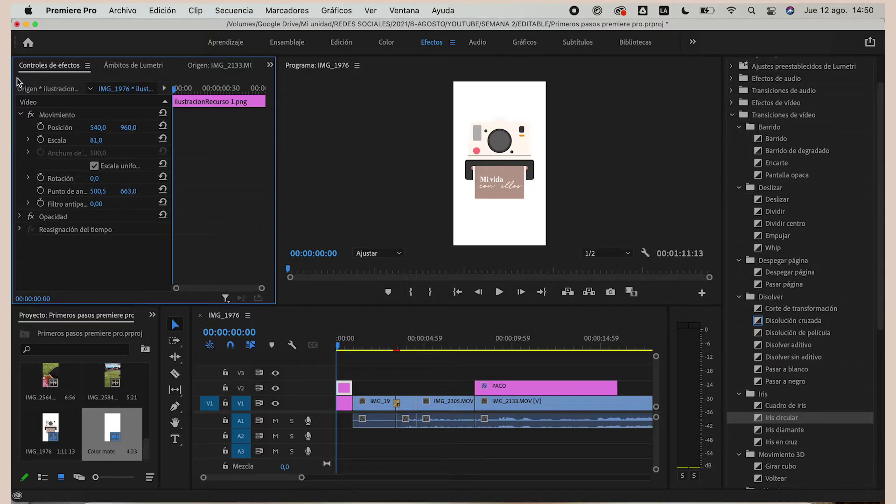
Animate the illustration's position with keyframes, lowering it at a later frame, and preview the motion
click(41, 127)
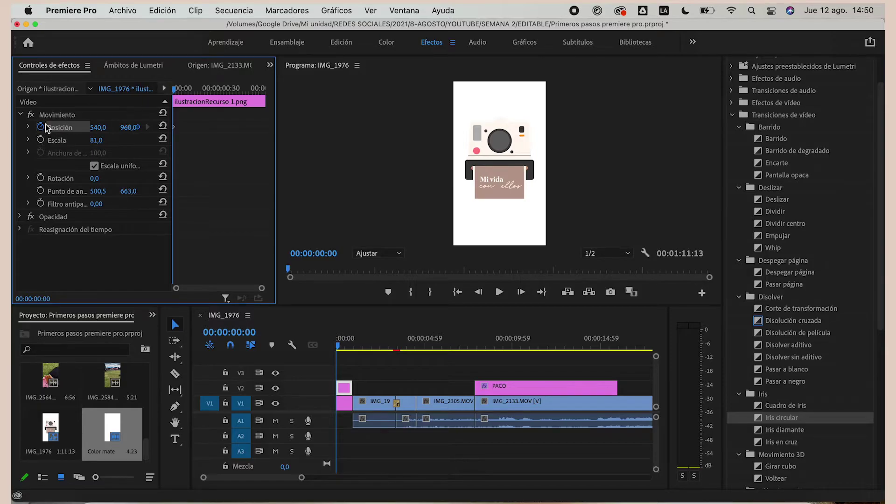
drag(346, 346, 350, 348)
drag(92, 132, 152, 132)
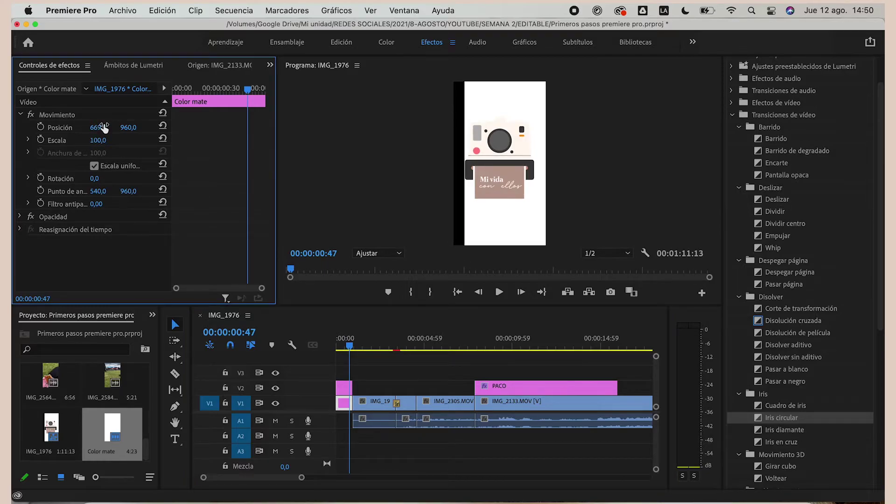
key(ctrl+z)
click(344, 387)
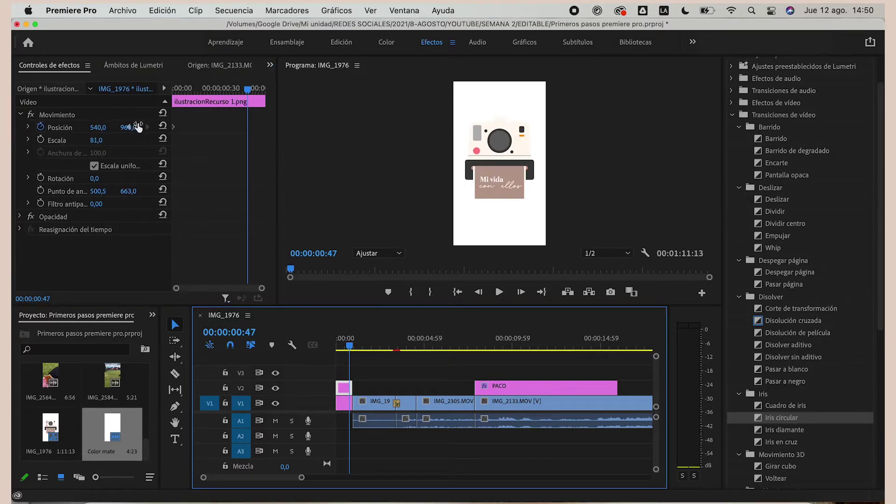
drag(127, 127, 186, 127)
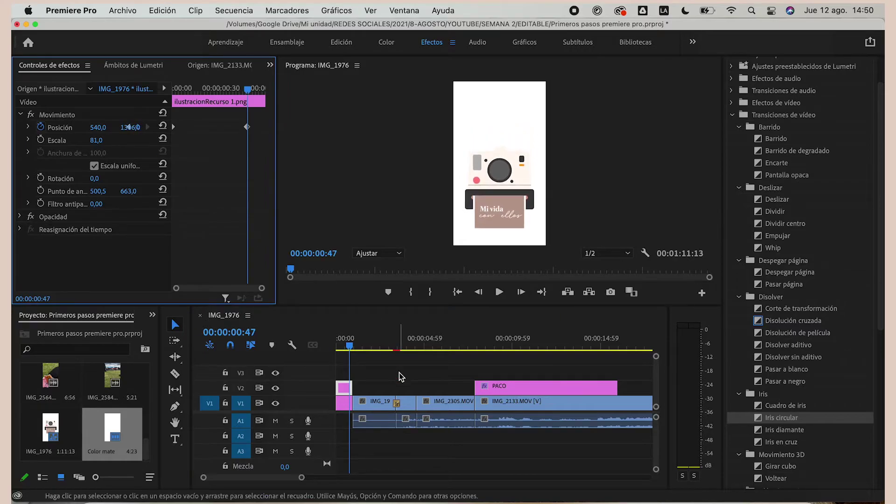
drag(353, 346, 336, 344)
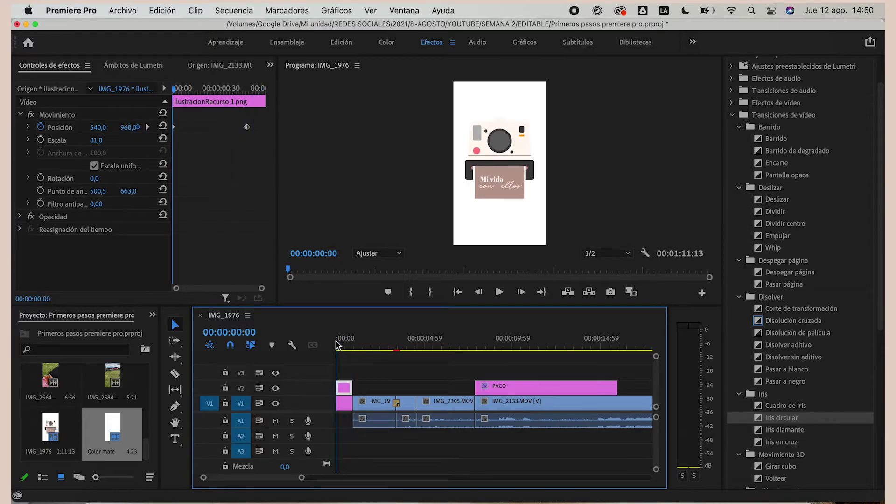
drag(341, 346, 342, 346)
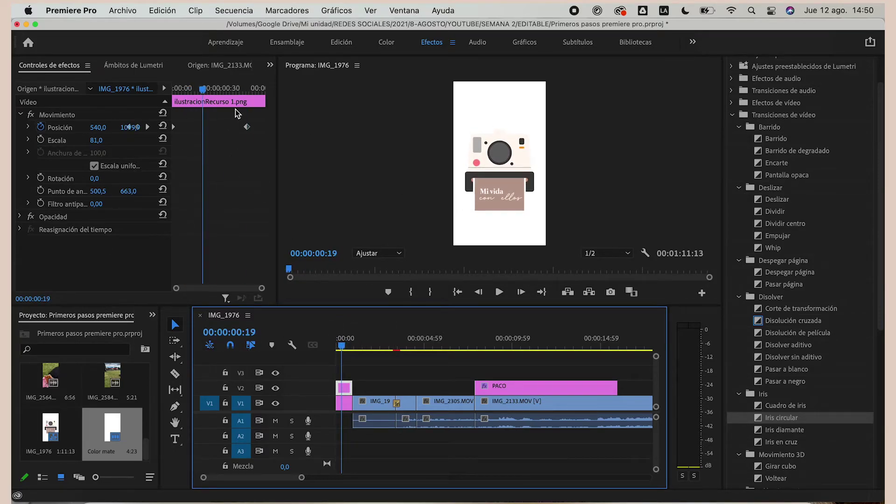
Undo trial scale and 65° rotation changes so the illustration stays upright at 0°
drag(96, 140, 108, 140)
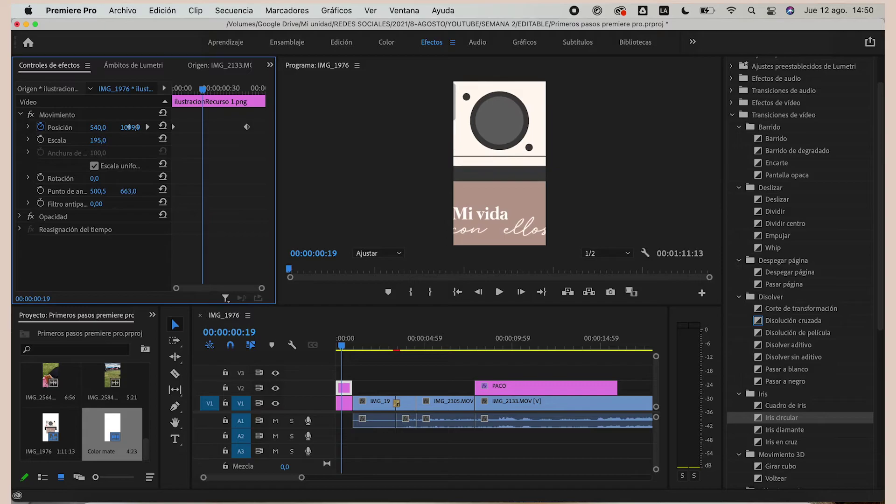
key(super+z)
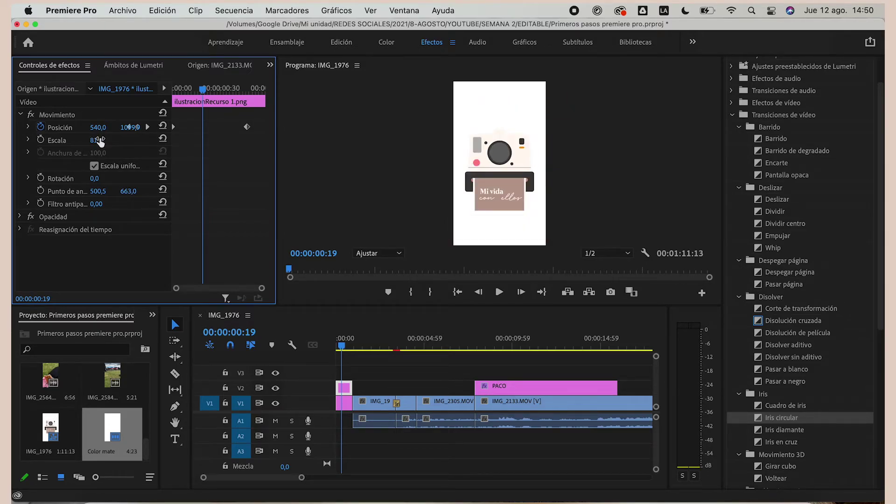
mouse_move(108, 180)
mouse_down()
mouse_move(124, 180)
mouse_move(104, 179)
mouse_up()
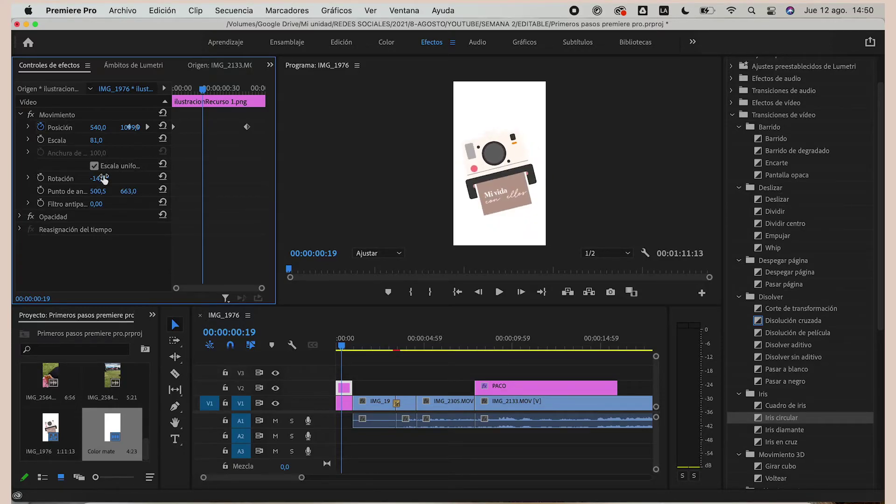
key(super+z)
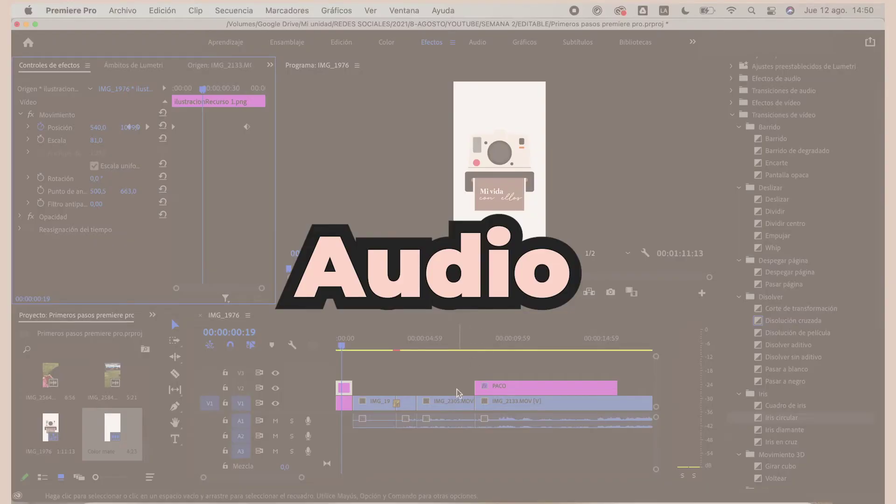
click(456, 402)
mouse_move(481, 350)
mouse_down()
mouse_move(360, 362)
mouse_move(541, 347)
mouse_up()
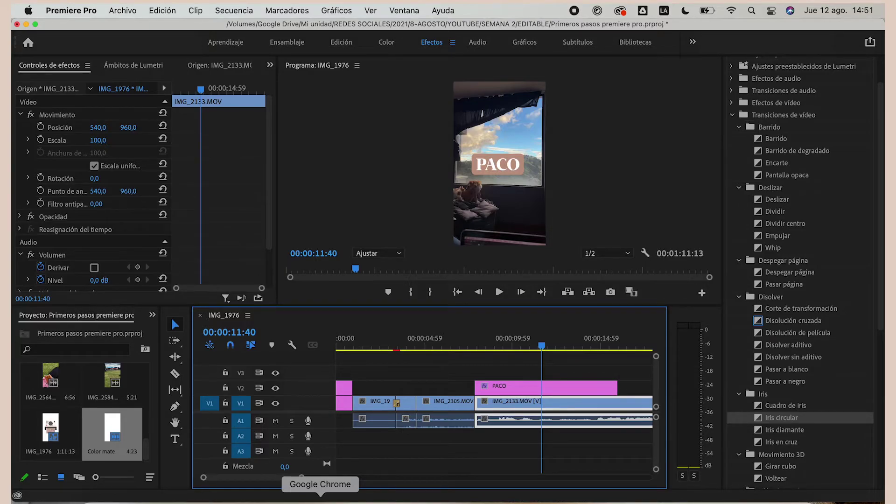
Move the playhead to 00:00:10:51 and select the IMG_2305 clip with its audio
click(443, 421)
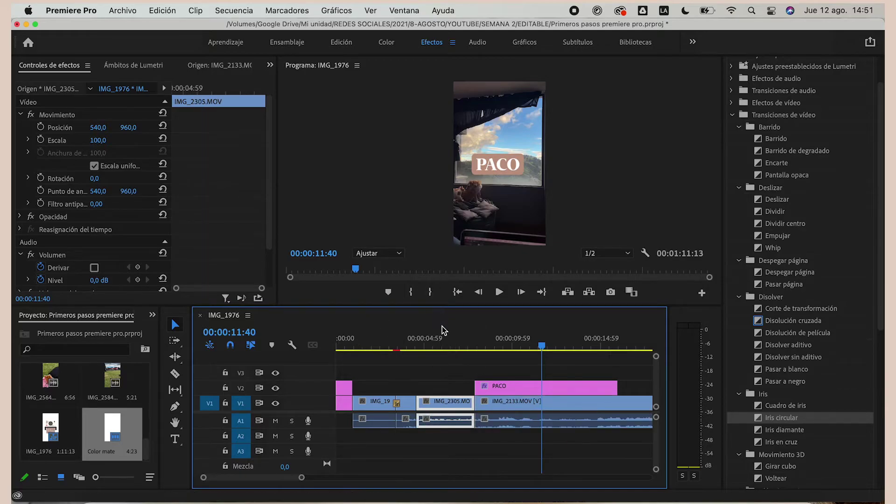
drag(408, 346, 527, 346)
click(512, 422)
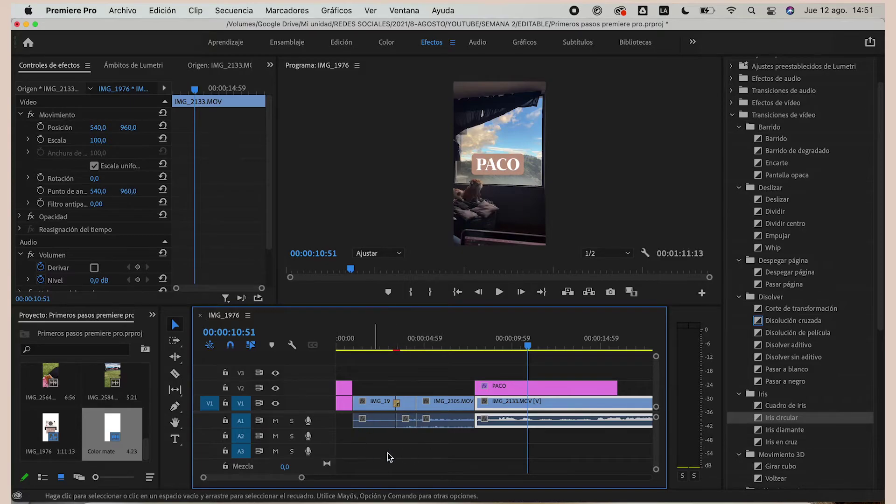
click(378, 427)
click(427, 421)
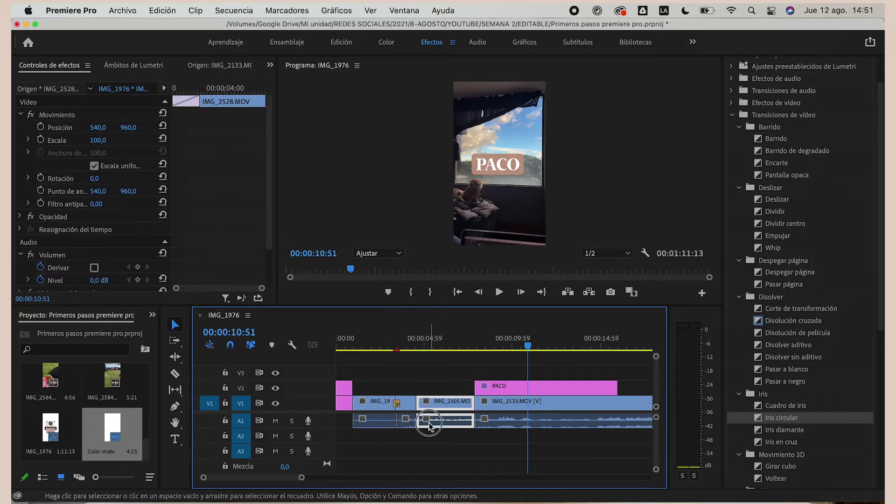
right_click(444, 423)
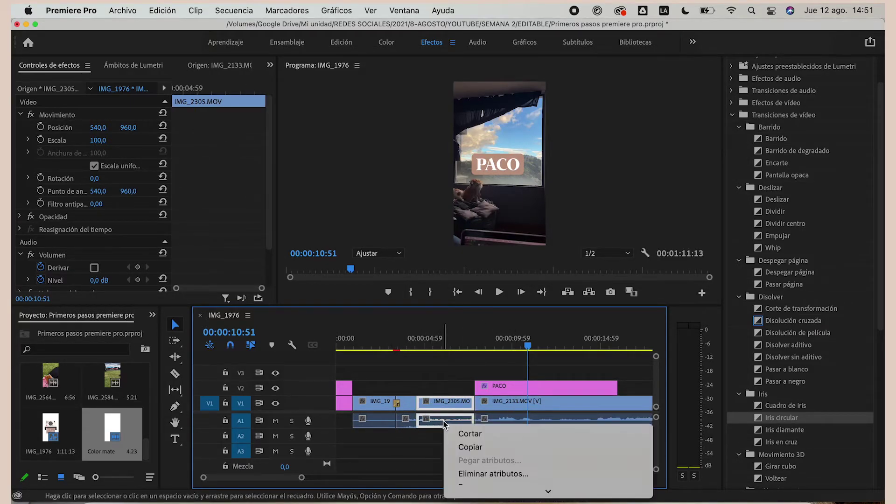
click(399, 456)
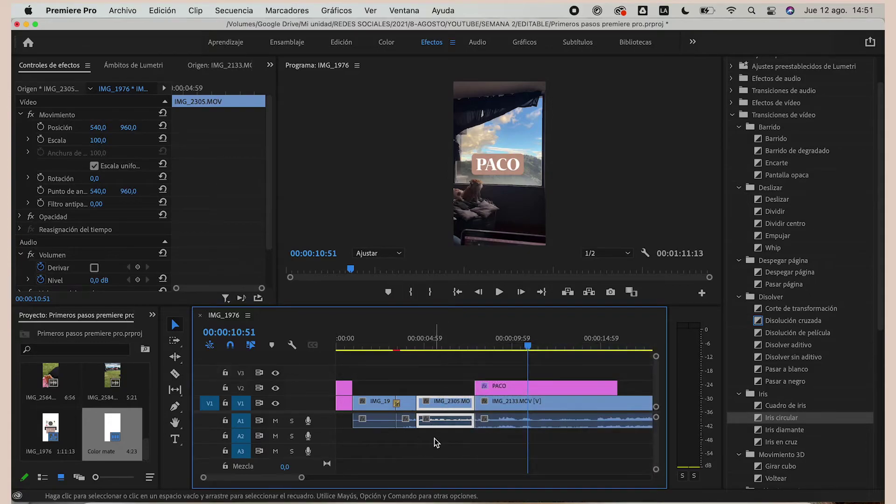
click(444, 421)
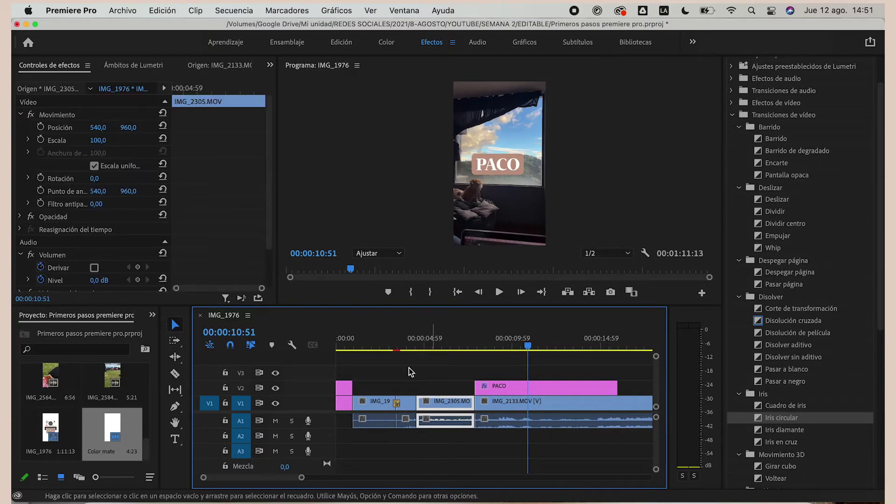
right_click(445, 421)
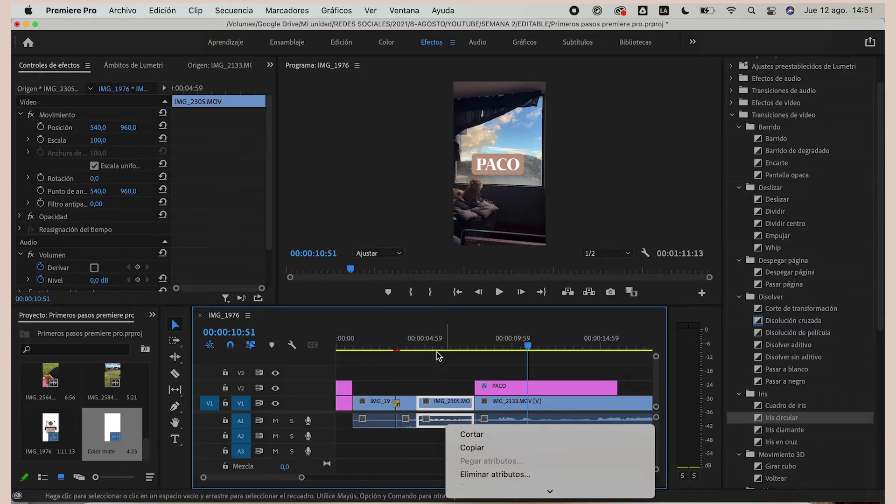
Expand A1, set IMG_2305 volume to 3,4 dB and pull its last volume keyframe down to fade out
double_click(320, 426)
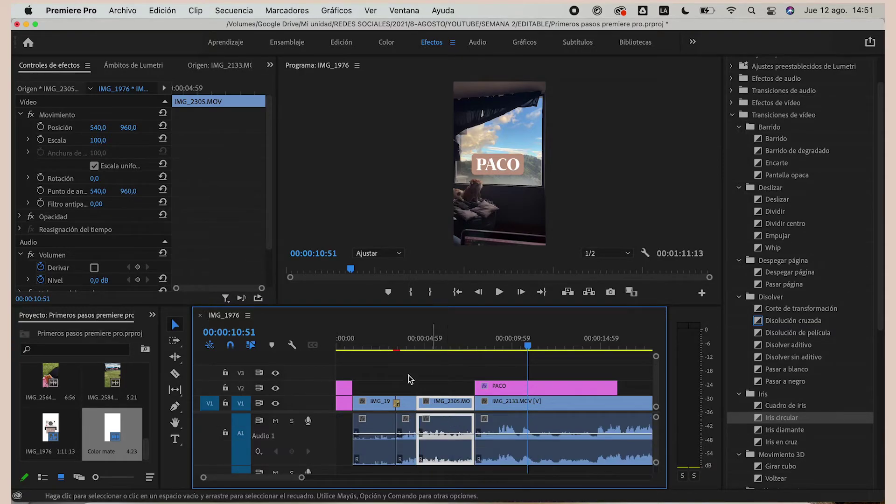
scroll(96, 240, down, 3)
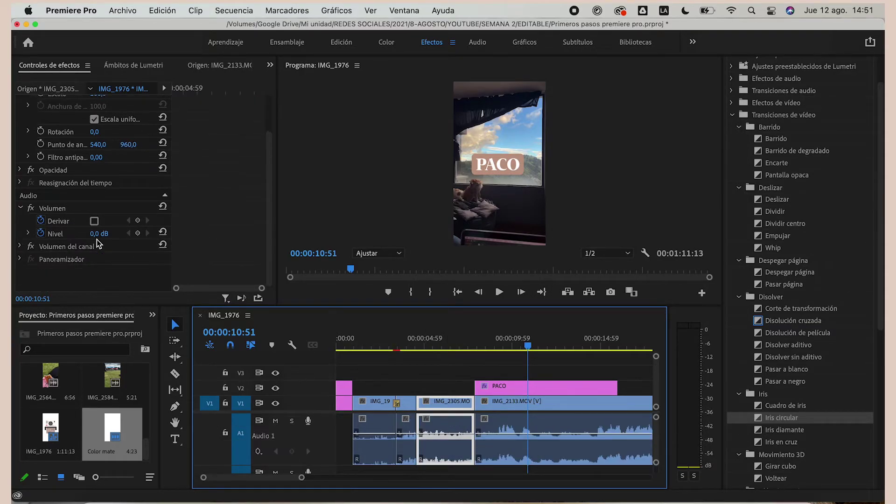
mouse_move(96, 235)
mouse_down()
mouse_move(73, 229)
mouse_move(108, 234)
mouse_up()
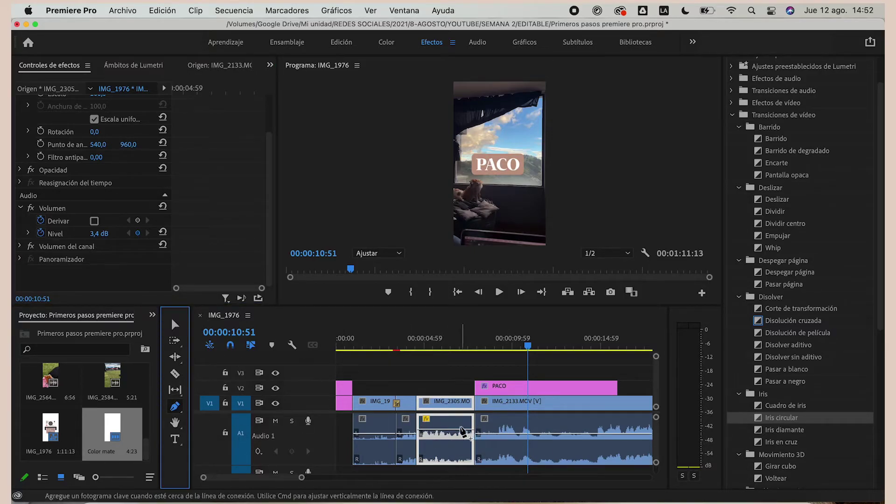
click(456, 430)
click(468, 429)
click(175, 325)
drag(468, 429, 469, 443)
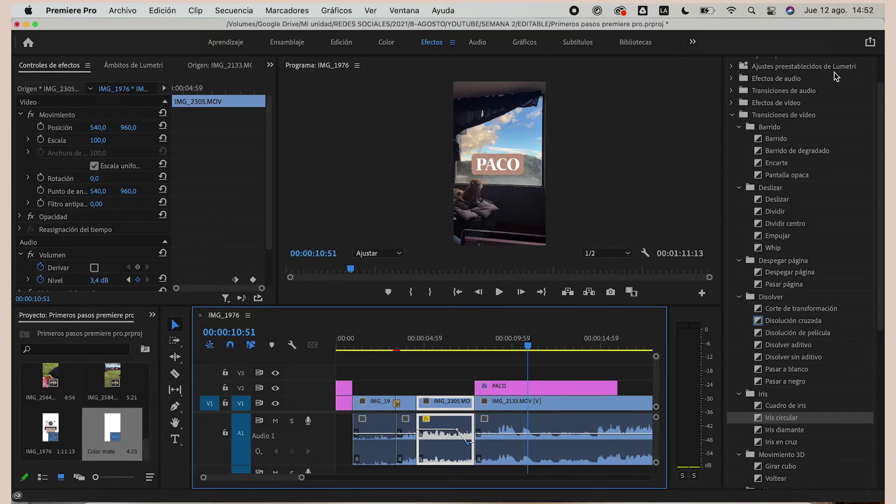
click(732, 91)
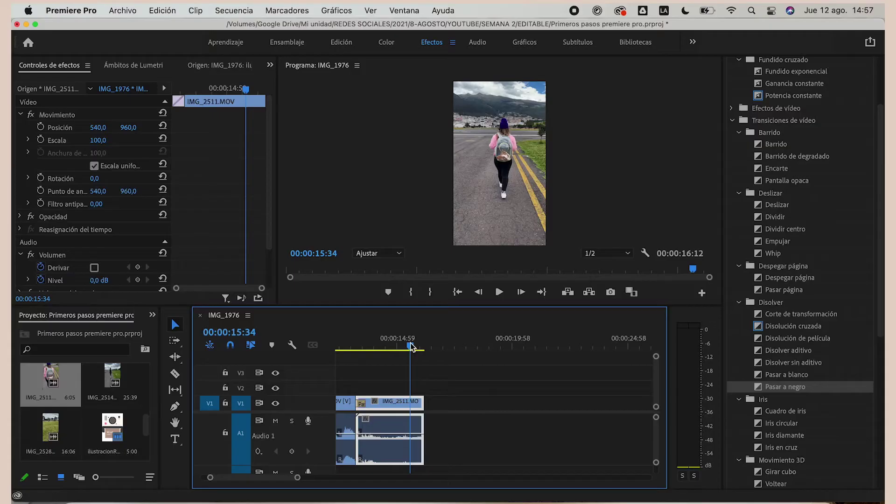
Move the playhead back to the reel's start and select the PACO Y BUZZ title clip
mouse_move(411, 344)
mouse_down()
mouse_move(297, 351)
mouse_move(394, 367)
mouse_up()
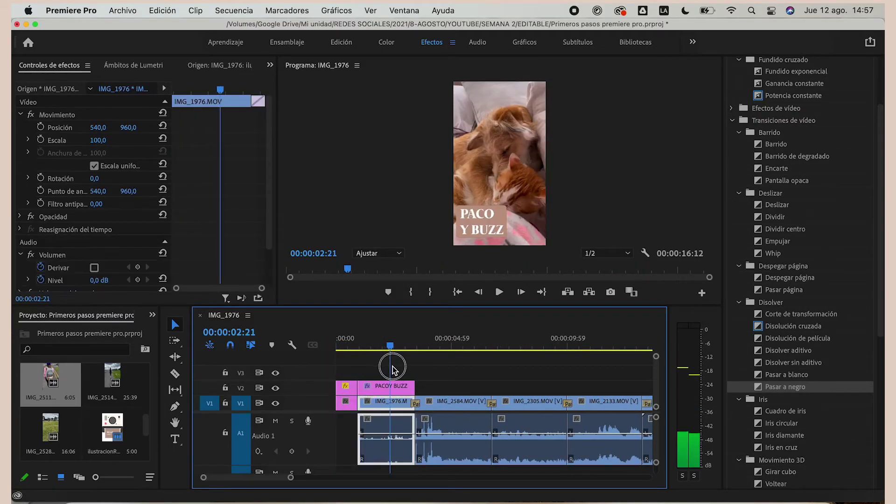
click(396, 385)
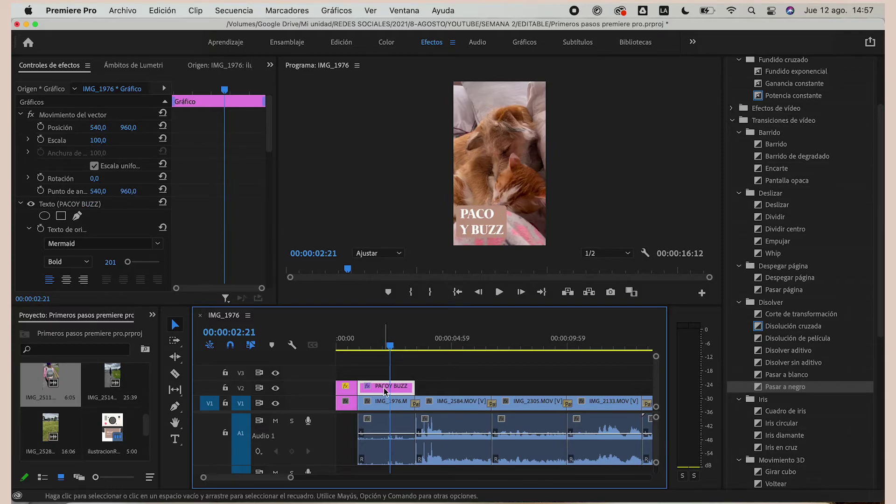
scroll(800, 142, up, 4)
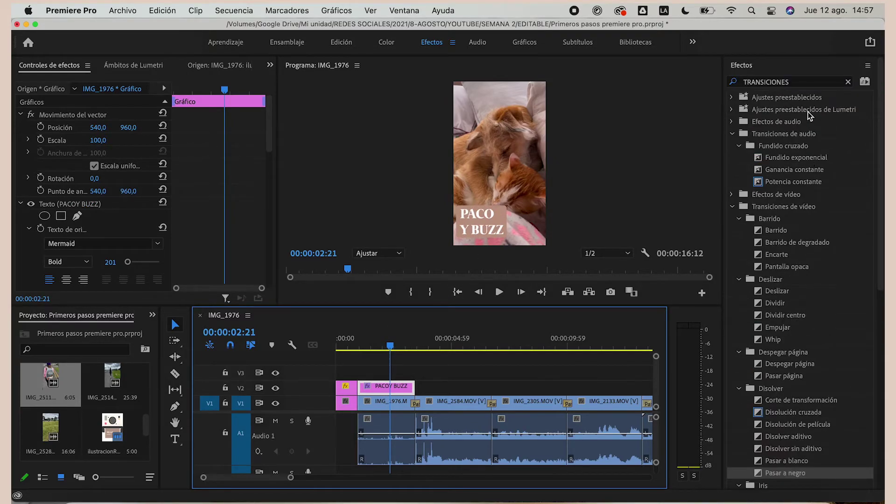
Search 'ONDA' and apply Deformación con ondas to the PACO Y BUZZ title, viewing at 75%
click(797, 78)
double_click(798, 79)
text(ONDA)
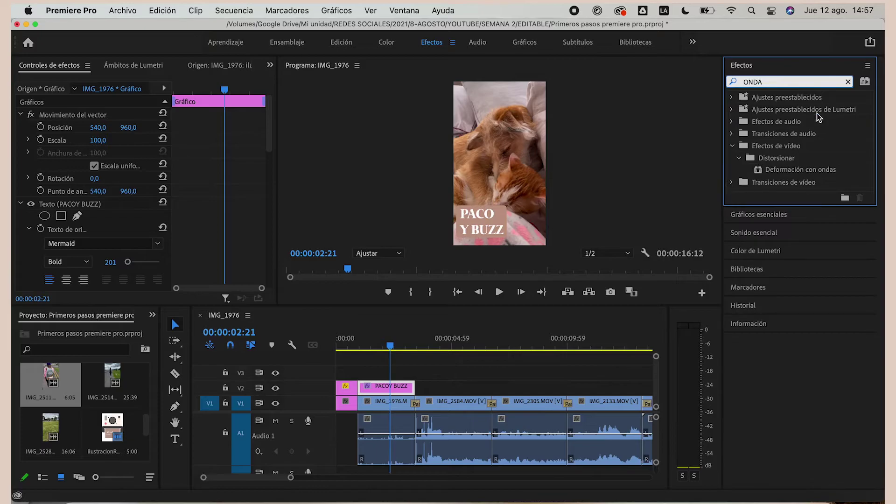
drag(820, 172, 386, 386)
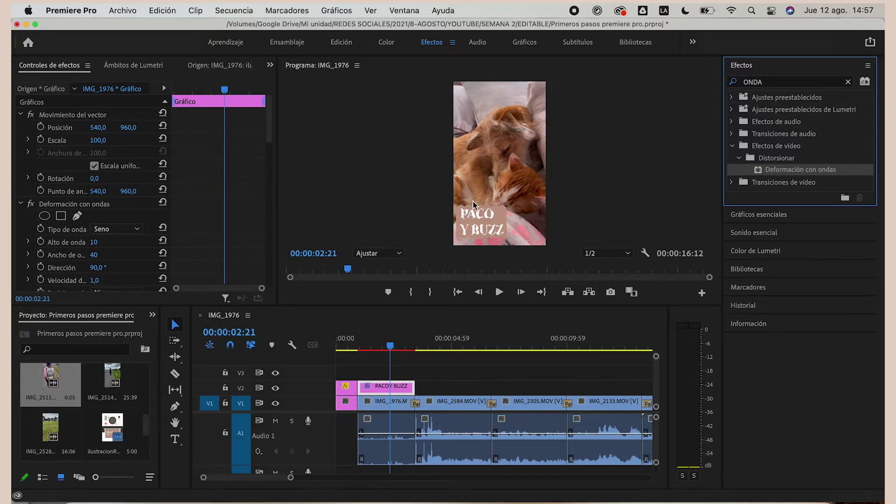
click(374, 254)
click(382, 320)
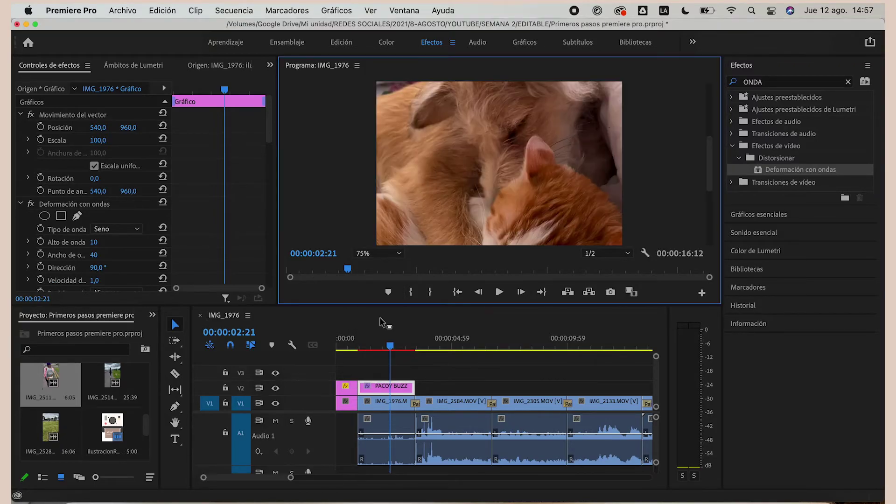
Set wave height to 7 and wave width to 128, then play from the start to preview
drag(709, 152, 709, 224)
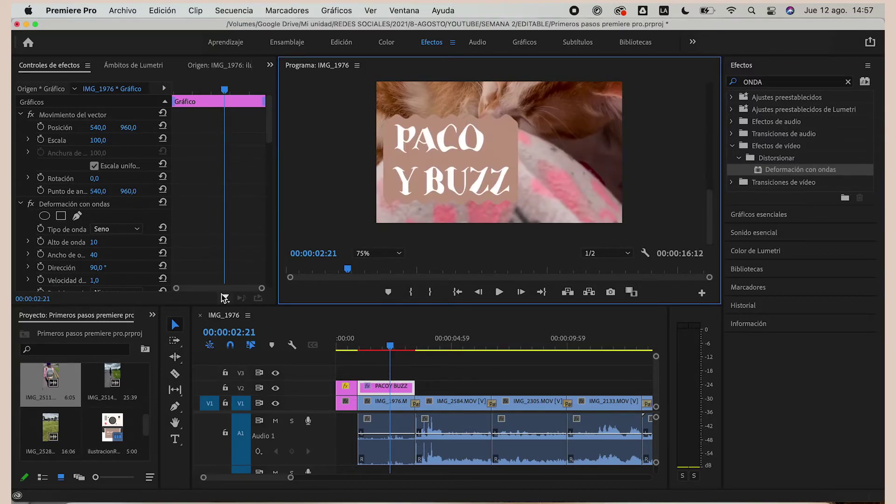
drag(95, 242, 88, 243)
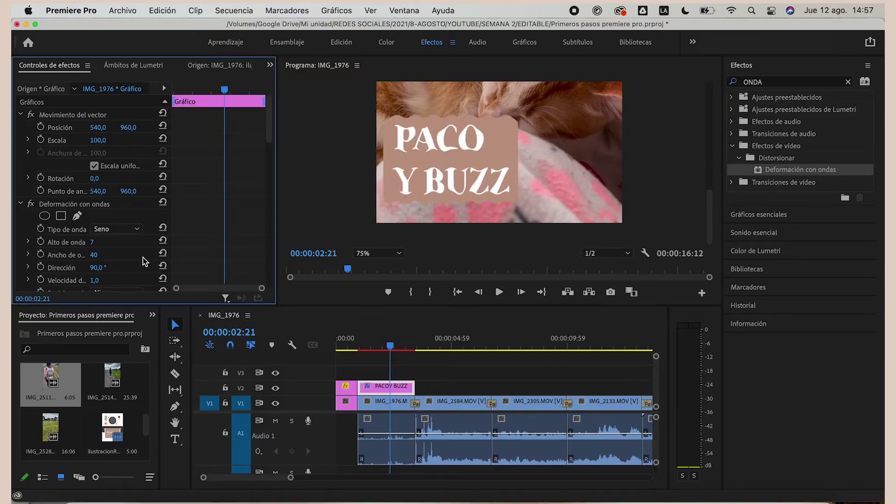
drag(93, 255, 135, 254)
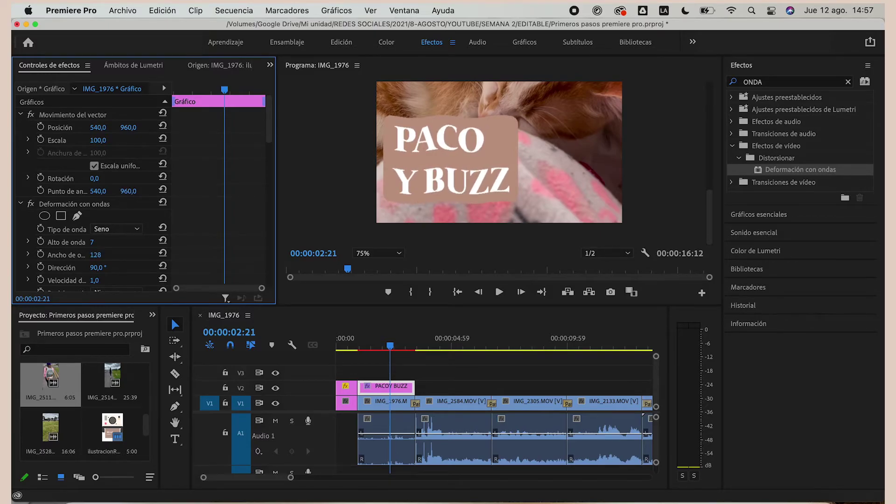
click(357, 348)
key(space)
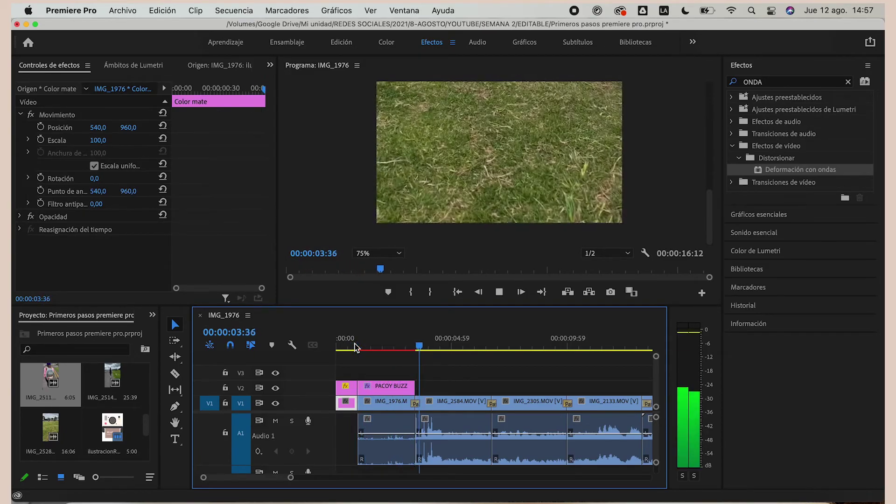
Place pngegg.png on V2 after the title and fit the whole vertical frame in the preview
key(space)
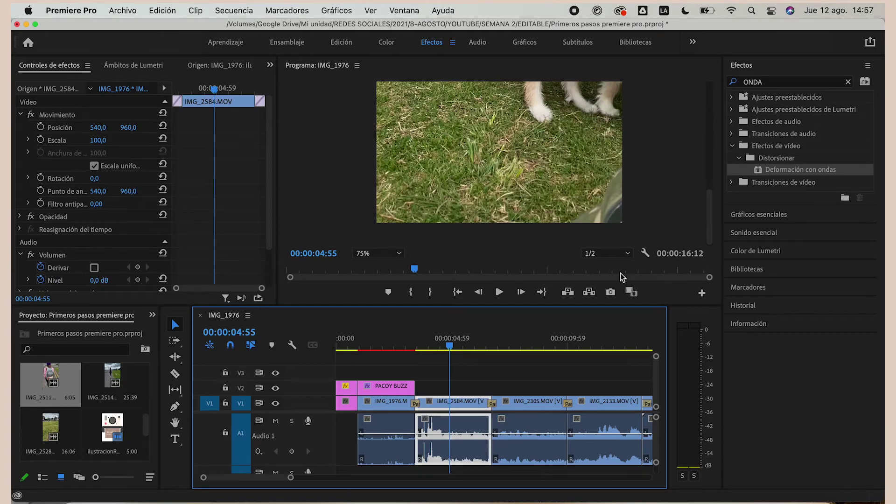
scroll(111, 423, up, 5)
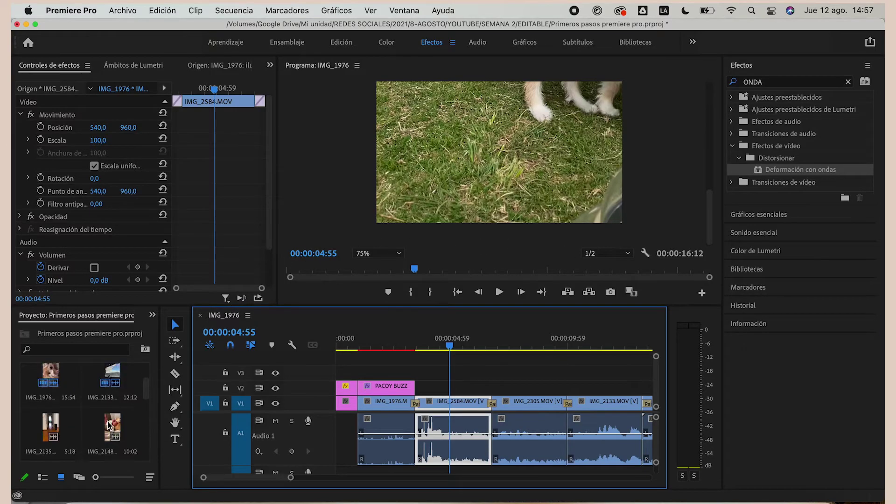
click(116, 390)
drag(116, 390, 424, 396)
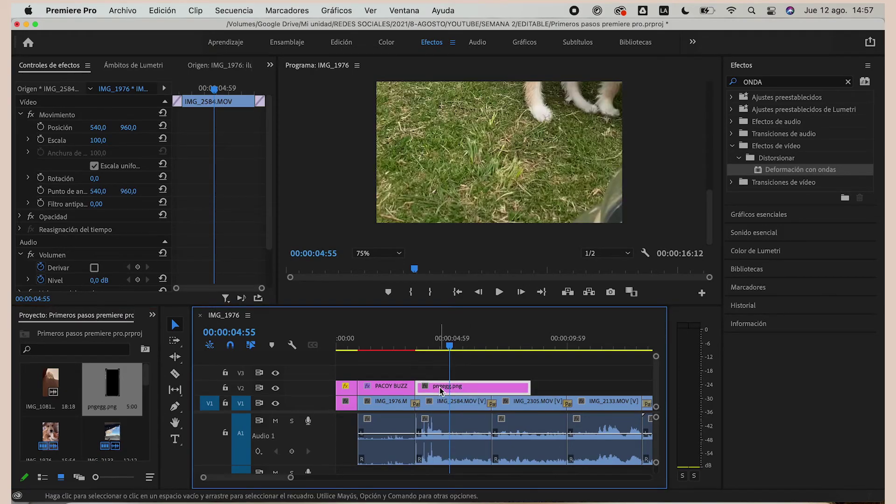
click(374, 255)
click(372, 262)
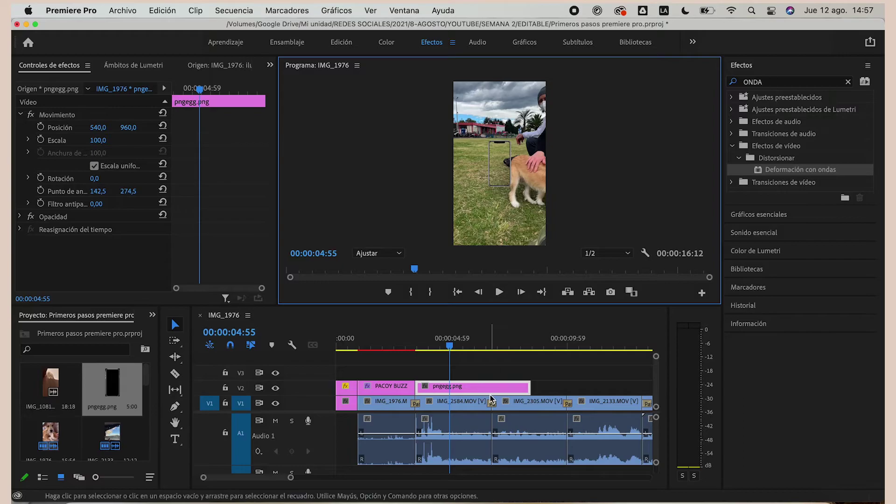
Shorten the pngegg.png clip from its end and scale the phone frame to 282
drag(530, 387, 489, 388)
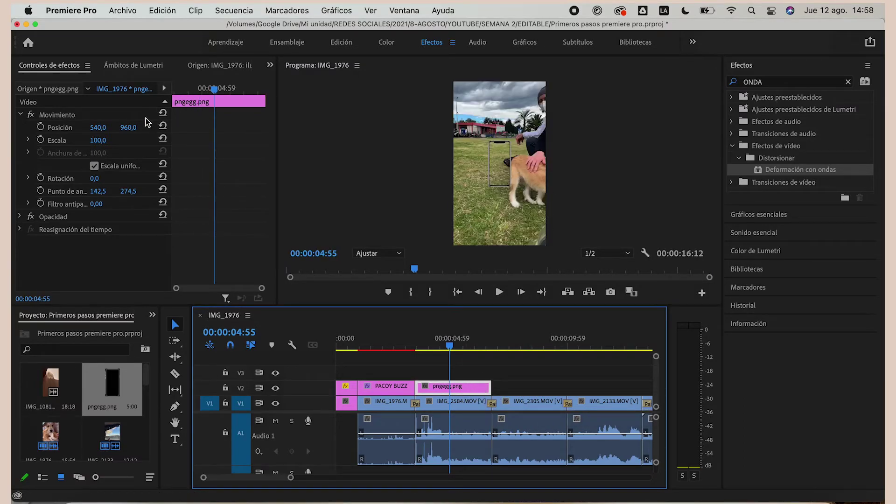
drag(103, 141, 110, 143)
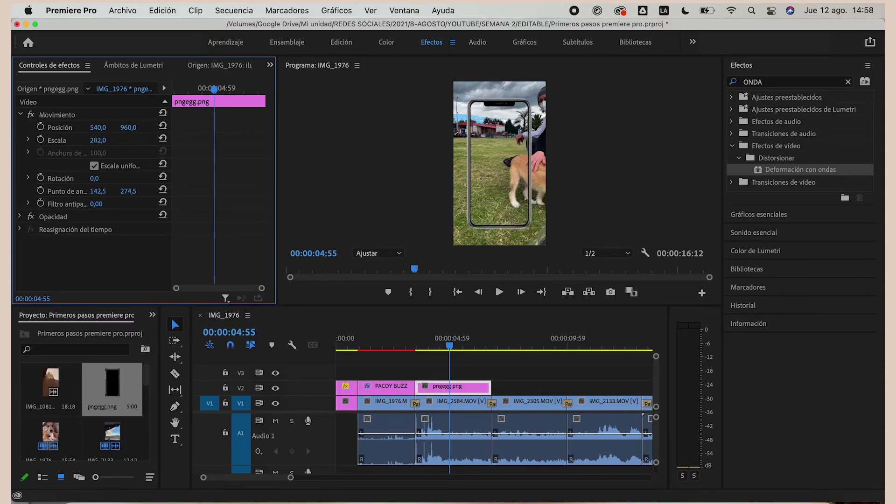
click(465, 413)
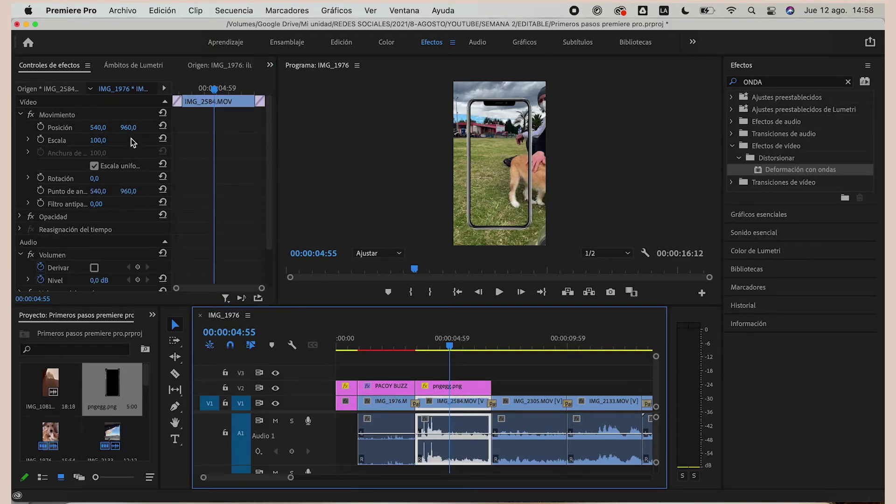
Scale IMG_2584 down to 79 and apply the Recortar crop effect to it
mouse_move(100, 140)
mouse_down()
mouse_move(89, 140)
mouse_move(99, 140)
mouse_up()
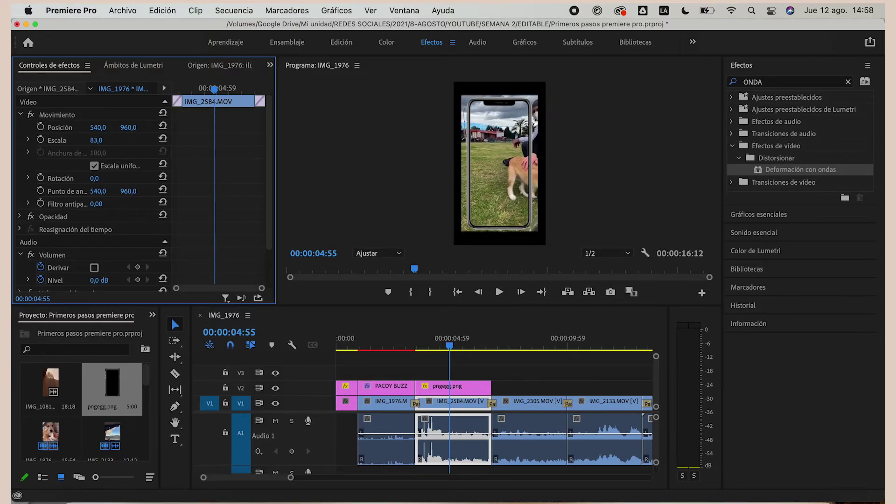
drag(96, 140, 96, 140)
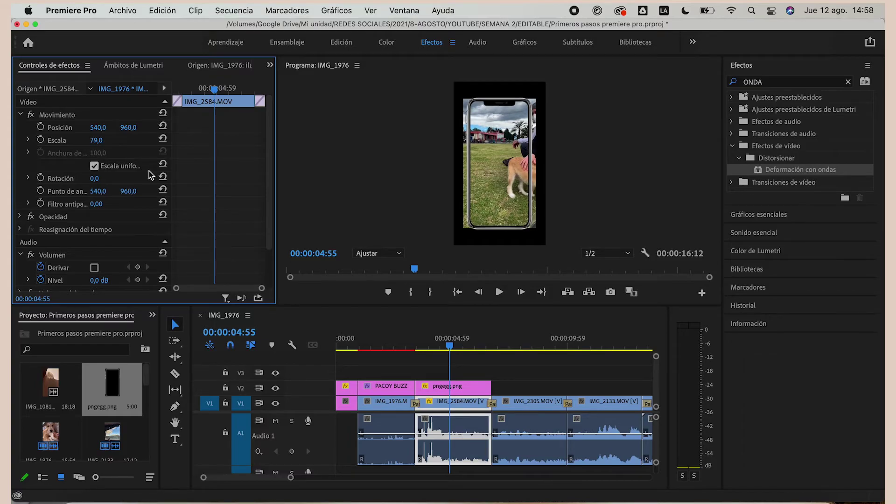
double_click(769, 83)
text(RECORT)
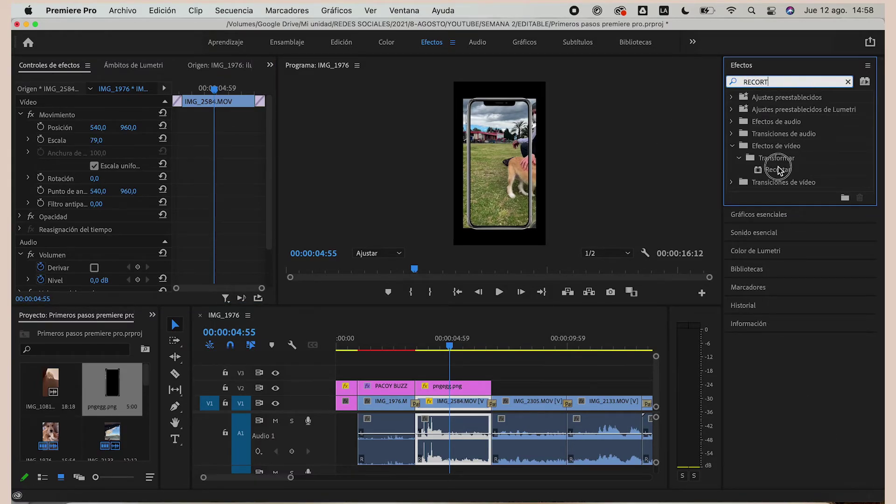
drag(779, 170, 464, 405)
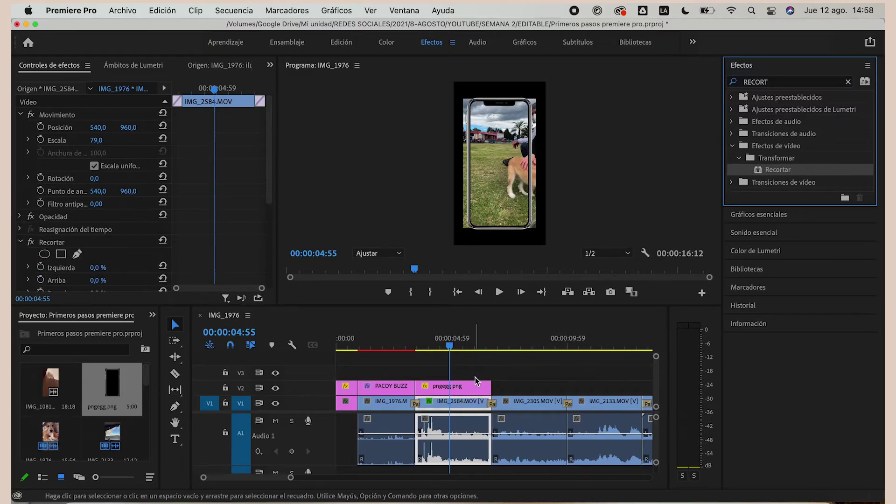
Crop IMG_2584 by 6% left, 2% top, 9% right and 2% bottom
scroll(125, 262, down, 3)
click(98, 231)
text(10)
key(Return)
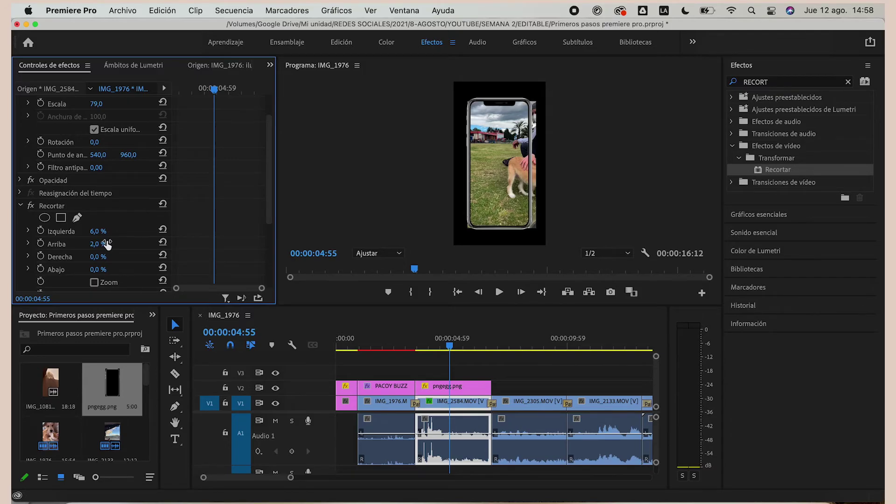
drag(98, 257, 107, 257)
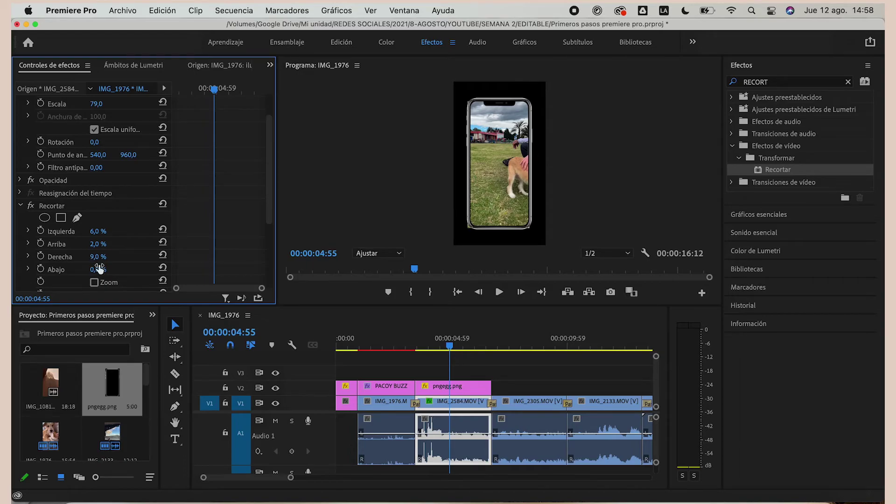
drag(98, 269, 101, 270)
drag(411, 346, 426, 346)
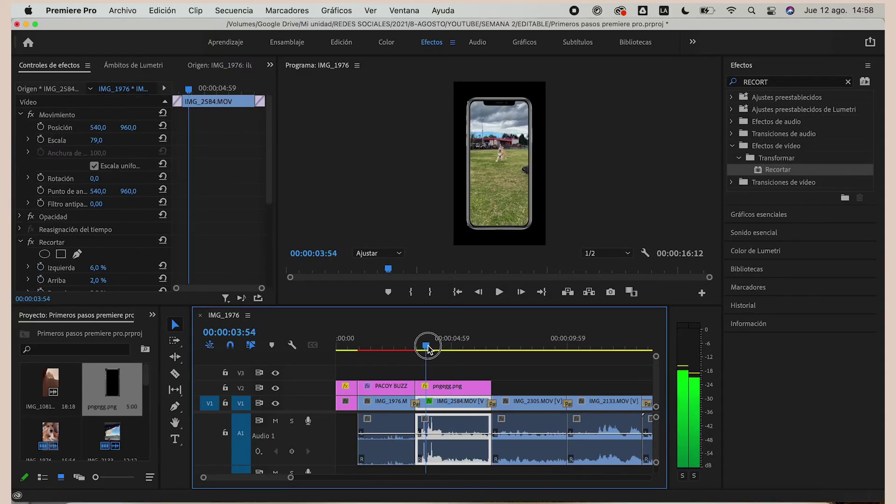
Play back the cropped pet clip inside the phone frame and save the project
click(464, 388)
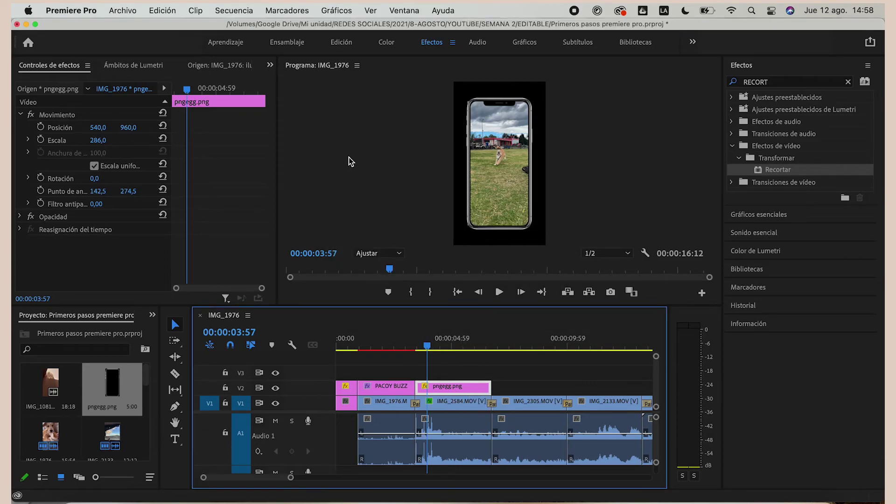
mouse_move(428, 348)
mouse_down()
mouse_move(351, 348)
mouse_move(387, 351)
mouse_up()
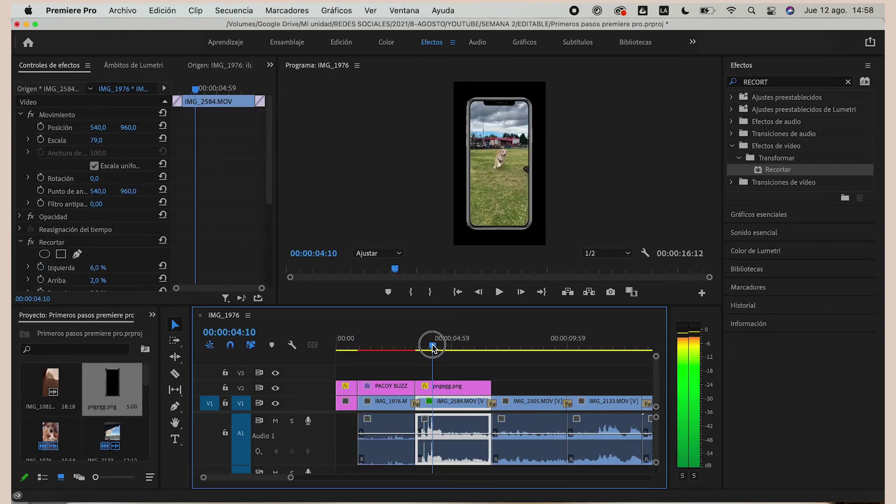
drag(387, 351, 407, 350)
key(space)
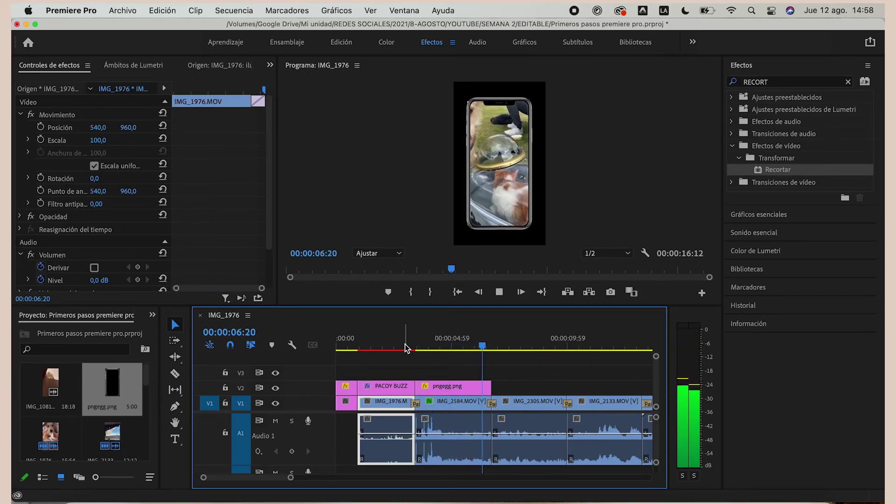
key(space)
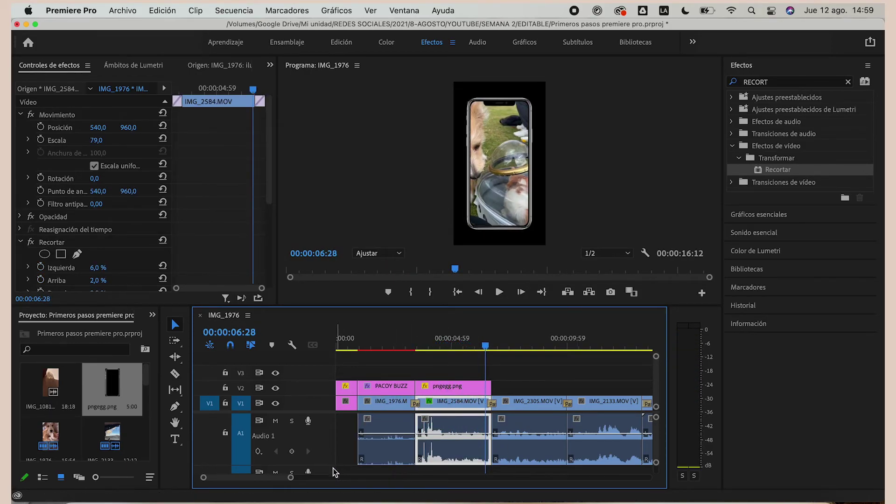
drag(275, 478, 290, 484)
key(super+s)
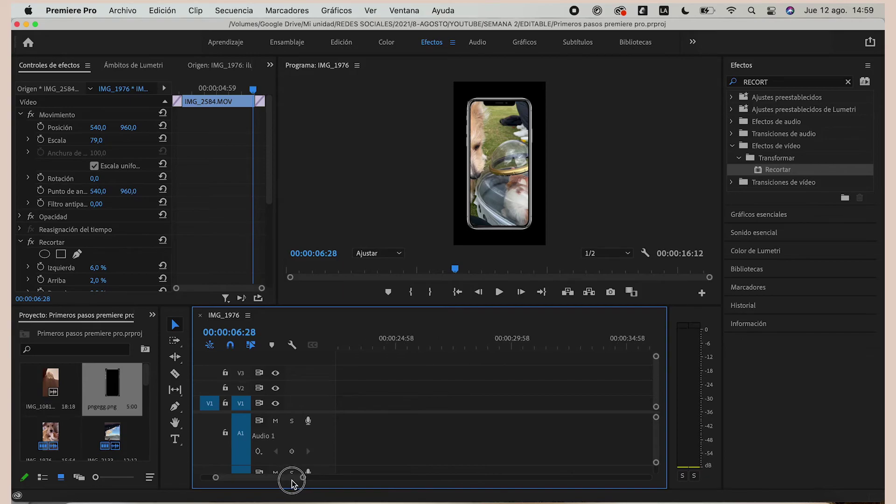
In Finder, go back up to the YOUTUBE folder and open SEMANA 1 for the new clip
click(92, 497)
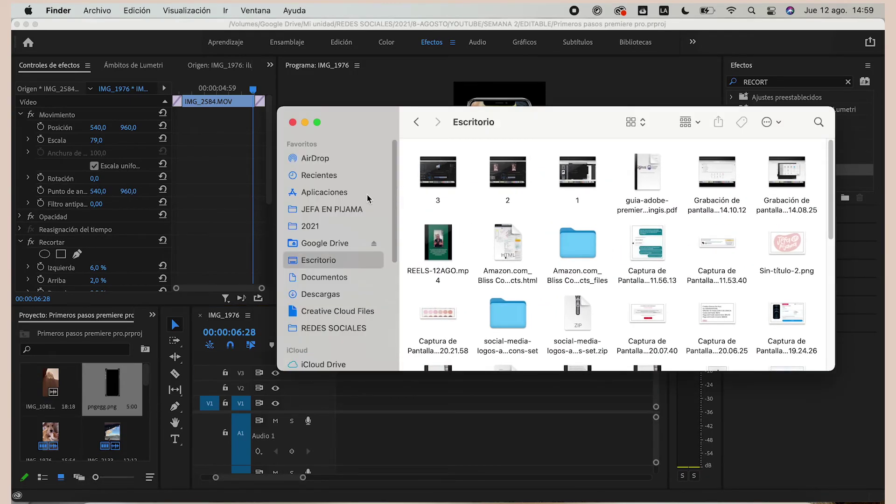
click(418, 124)
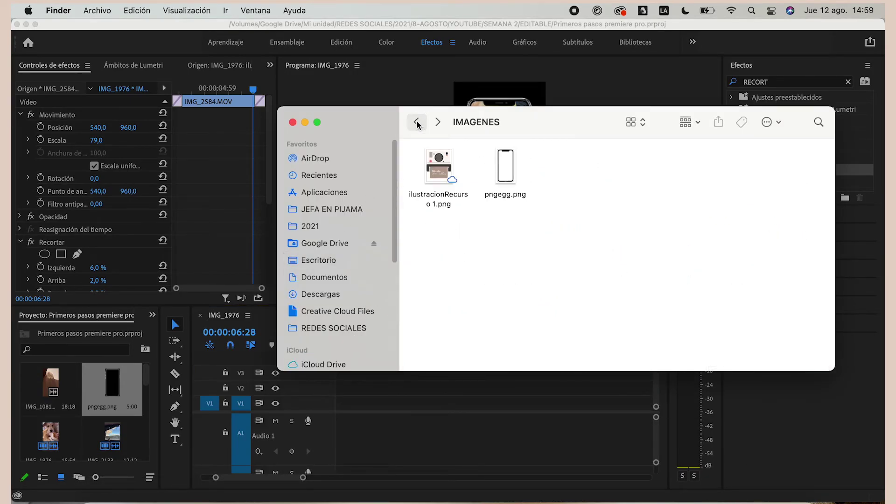
click(416, 122)
click(417, 122)
click(437, 161)
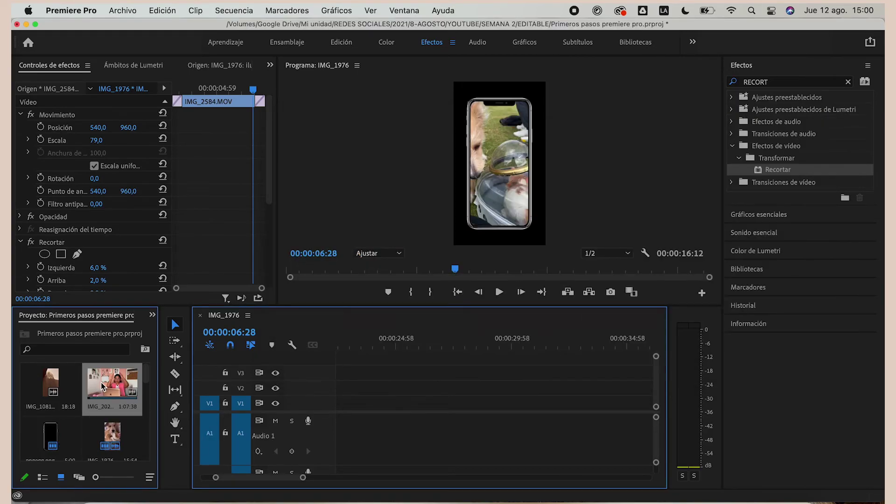
Drop IMG_2022.MOV onto V1 and A1 in the IMG_1976 sequence and play through it
mouse_move(101, 383)
mouse_down()
mouse_move(443, 404)
mouse_move(363, 405)
mouse_up()
drag(360, 346, 367, 345)
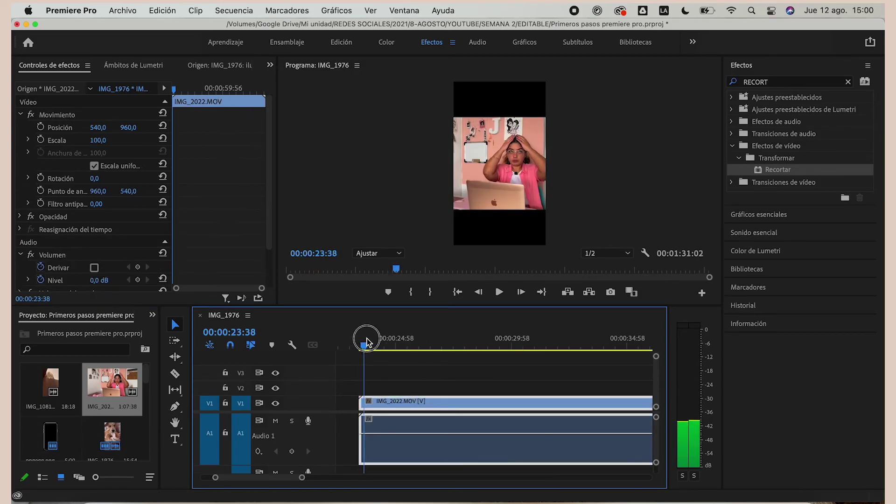
key(space)
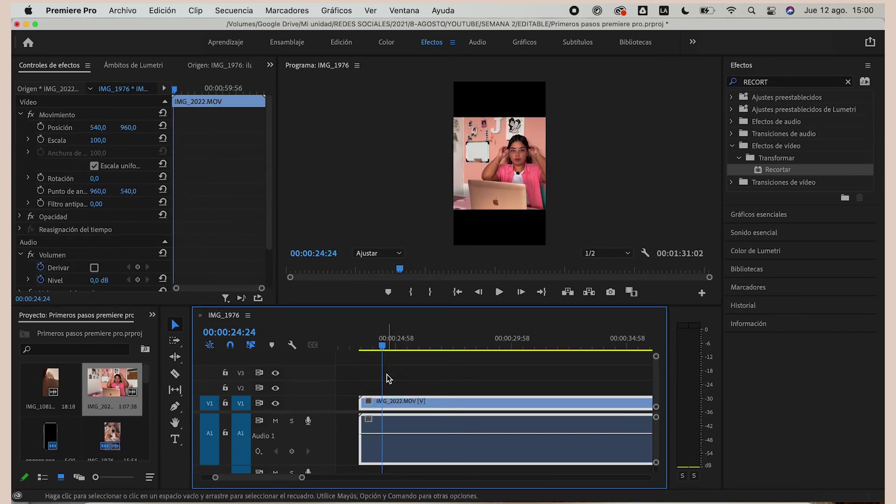
drag(653, 424, 657, 421)
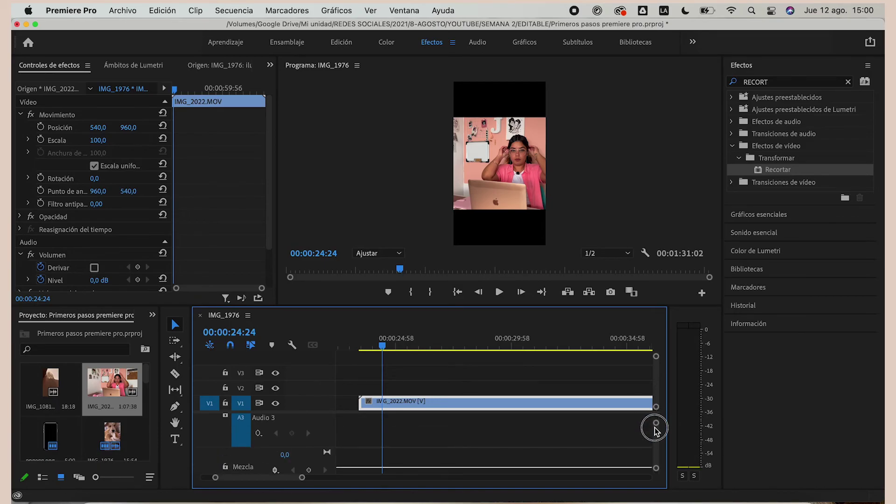
key(space)
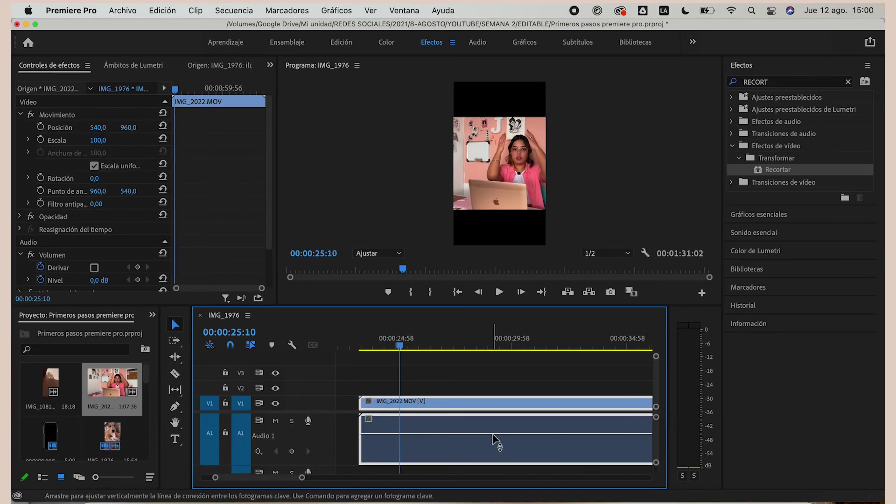
key(space)
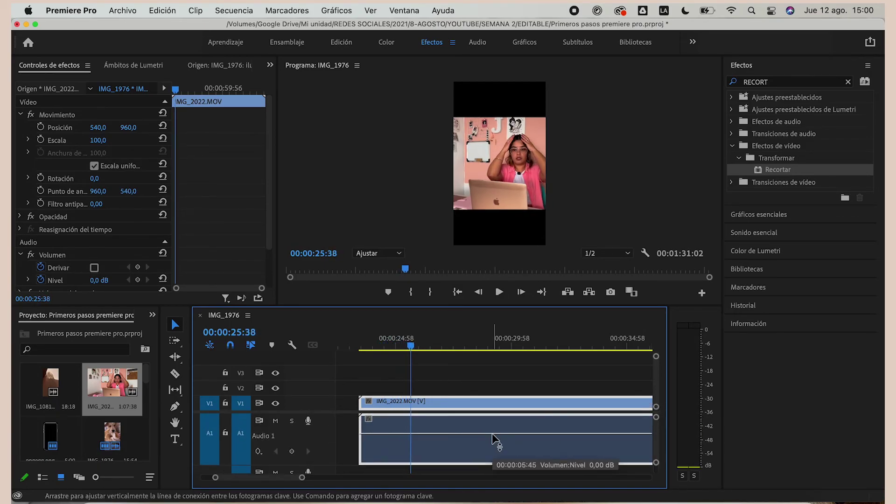
drag(416, 335, 436, 348)
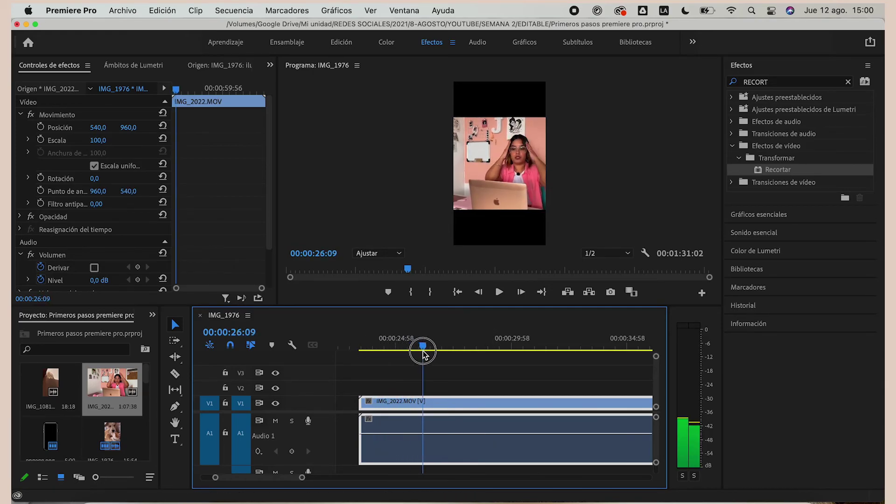
click(784, 85)
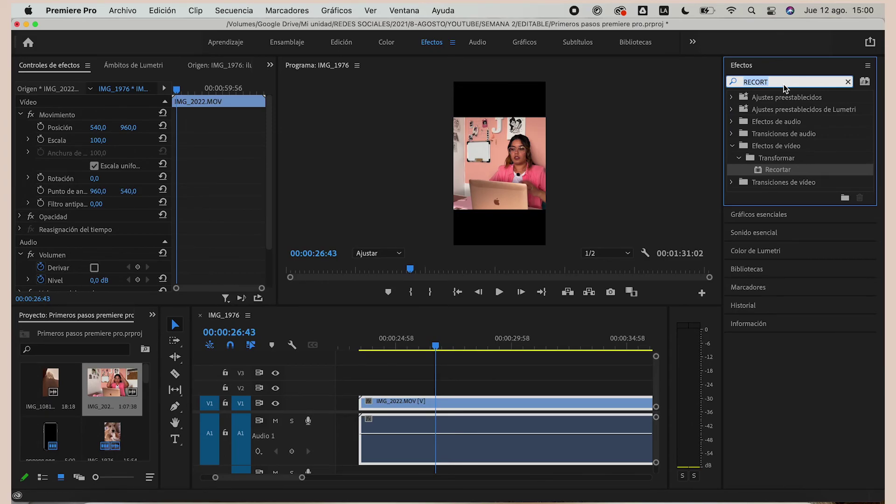
Apply Eliminar ruido to IMG_2022's audio and open its editor, raising Cantidad to about 74%
text(ELIMI)
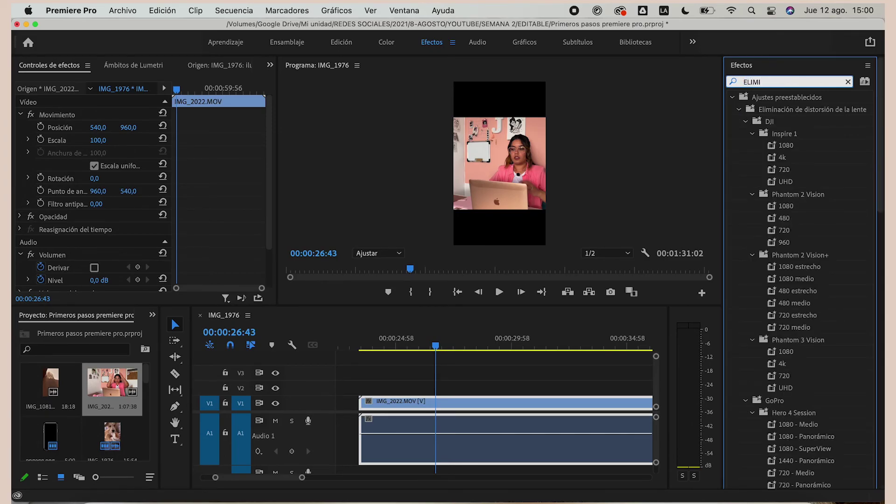
text(NAR RUI)
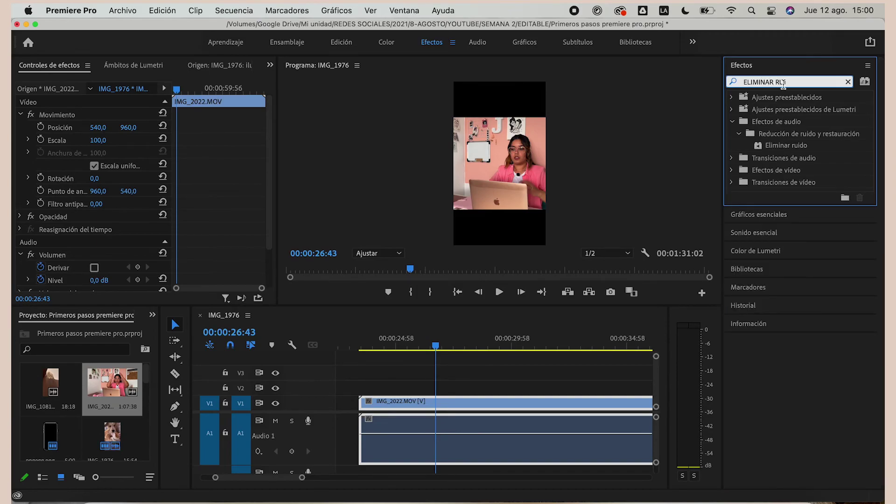
drag(786, 147, 432, 426)
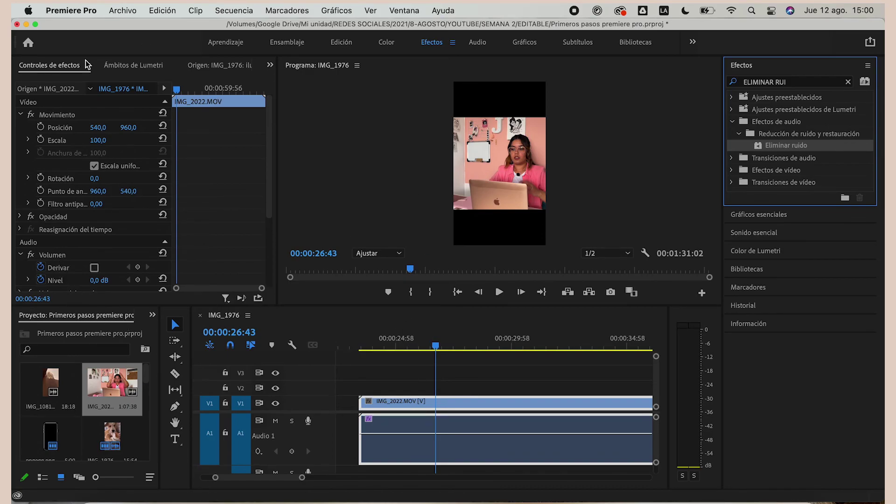
scroll(64, 238, down, 5)
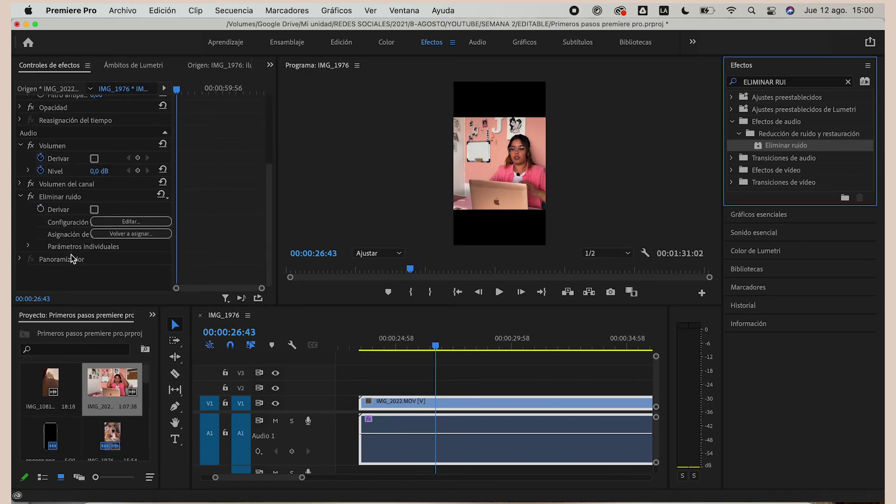
click(64, 198)
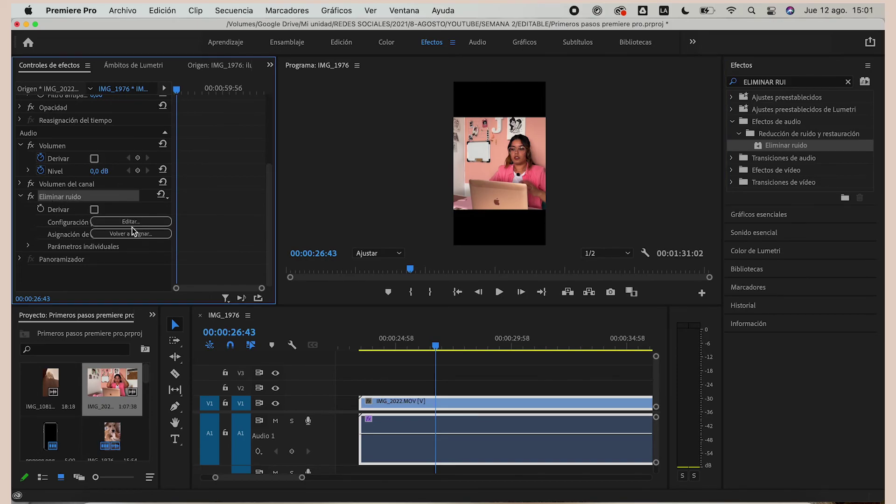
click(131, 223)
drag(478, 356, 481, 355)
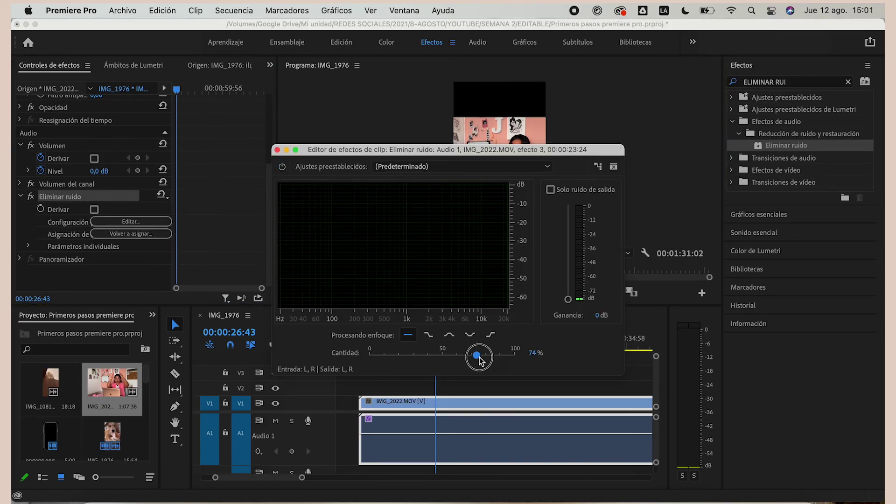
Play the talking clip, then drop the Eliminar ruido amount to 0% to compare
key(space)
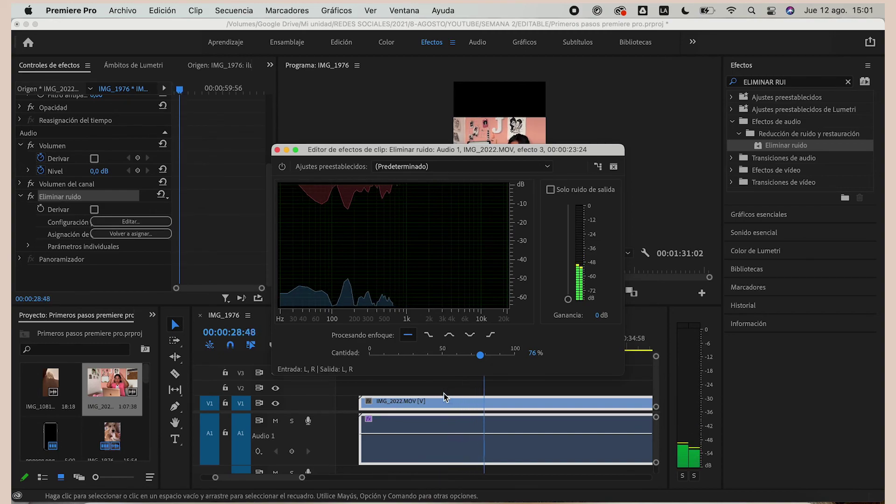
click(373, 355)
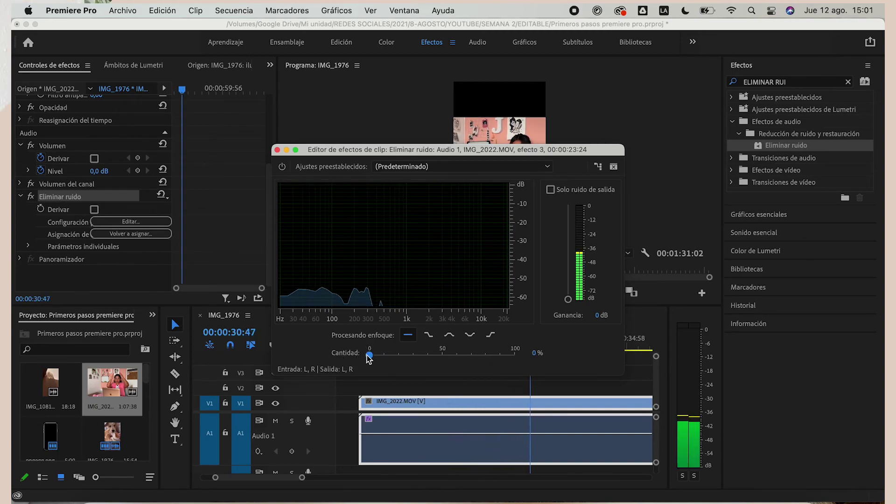